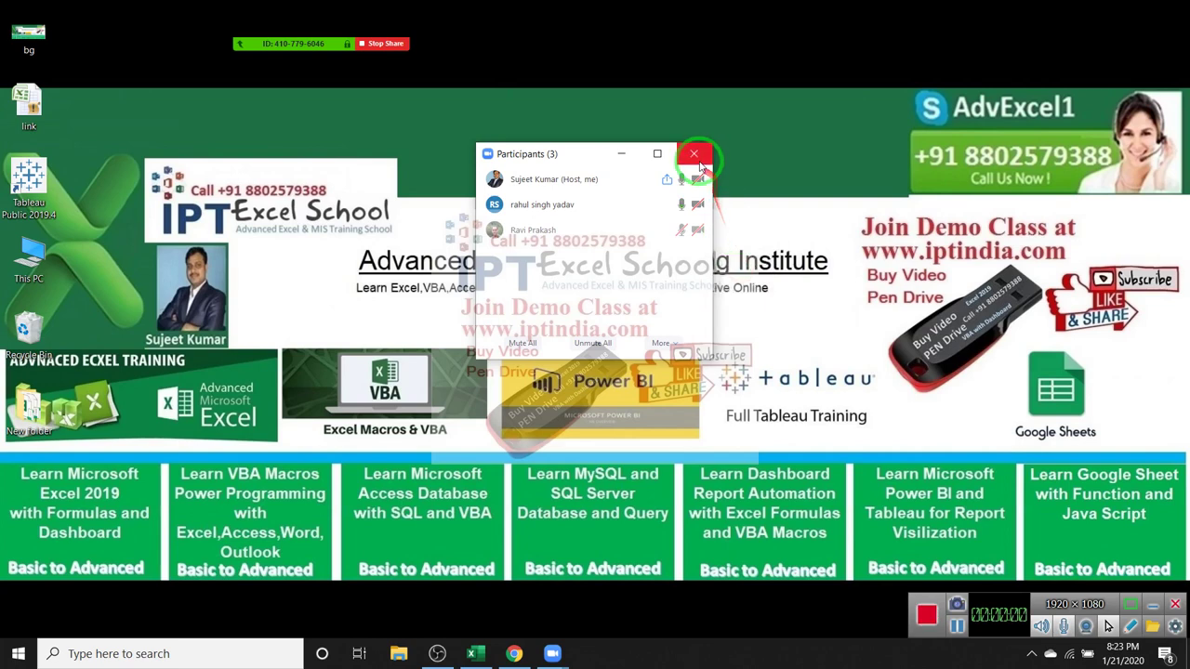
Close Zoom's participants list and options menu, then bring up the Excel workbook Book1
click(693, 153)
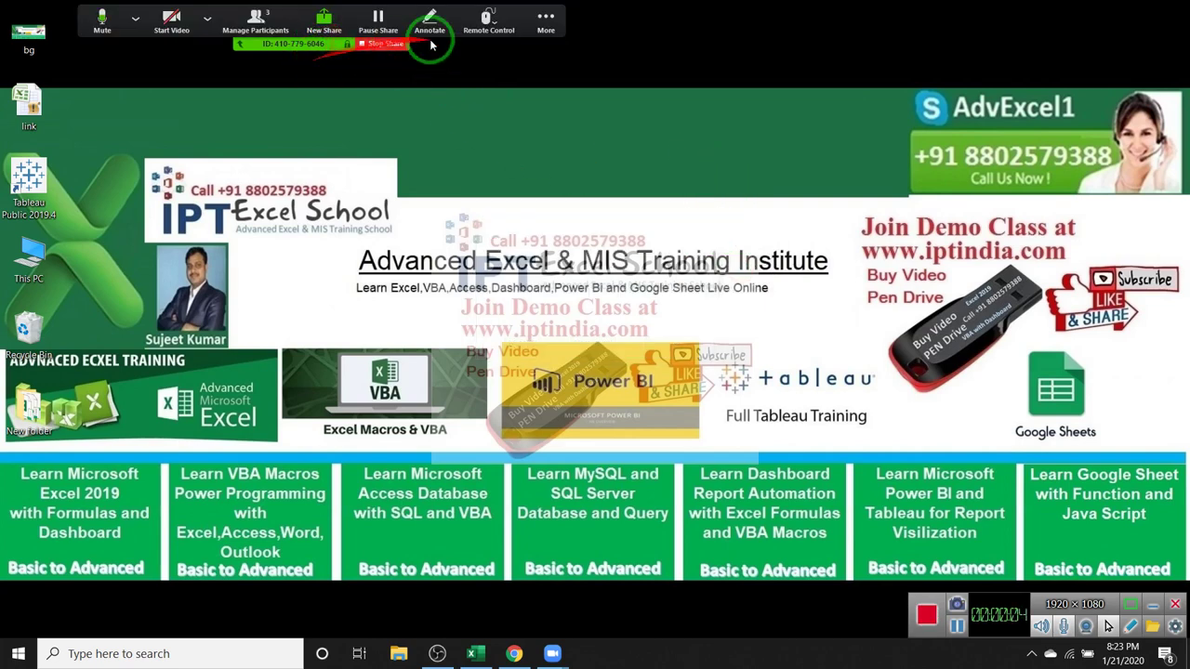
click(545, 18)
click(570, 90)
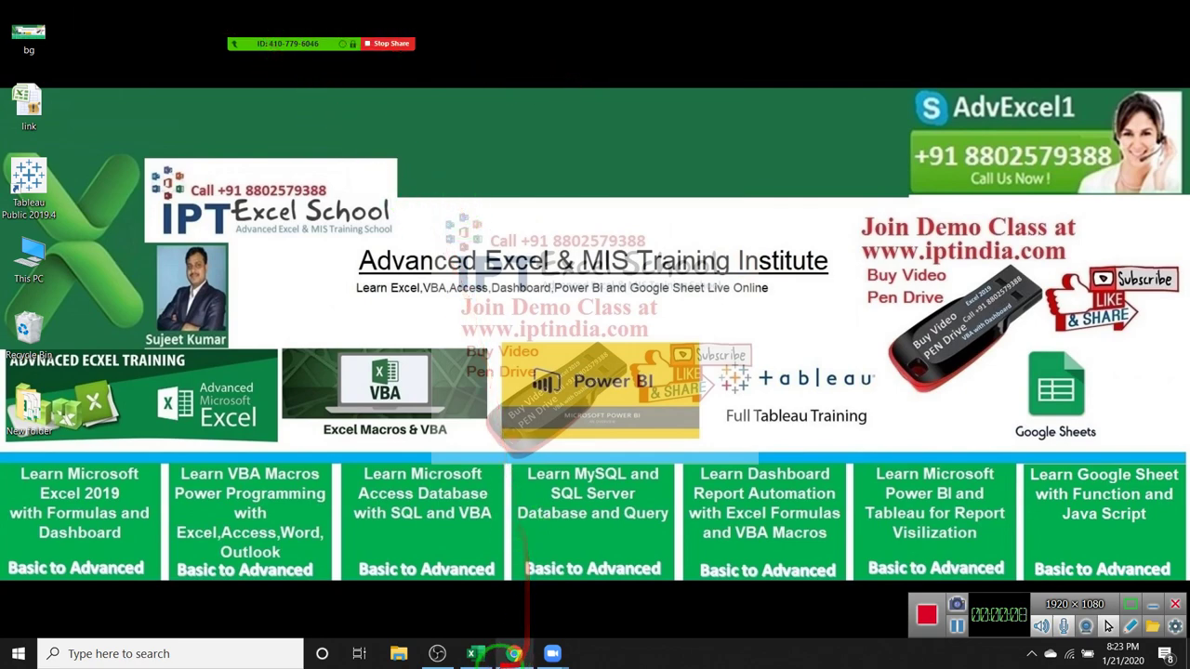
click(474, 653)
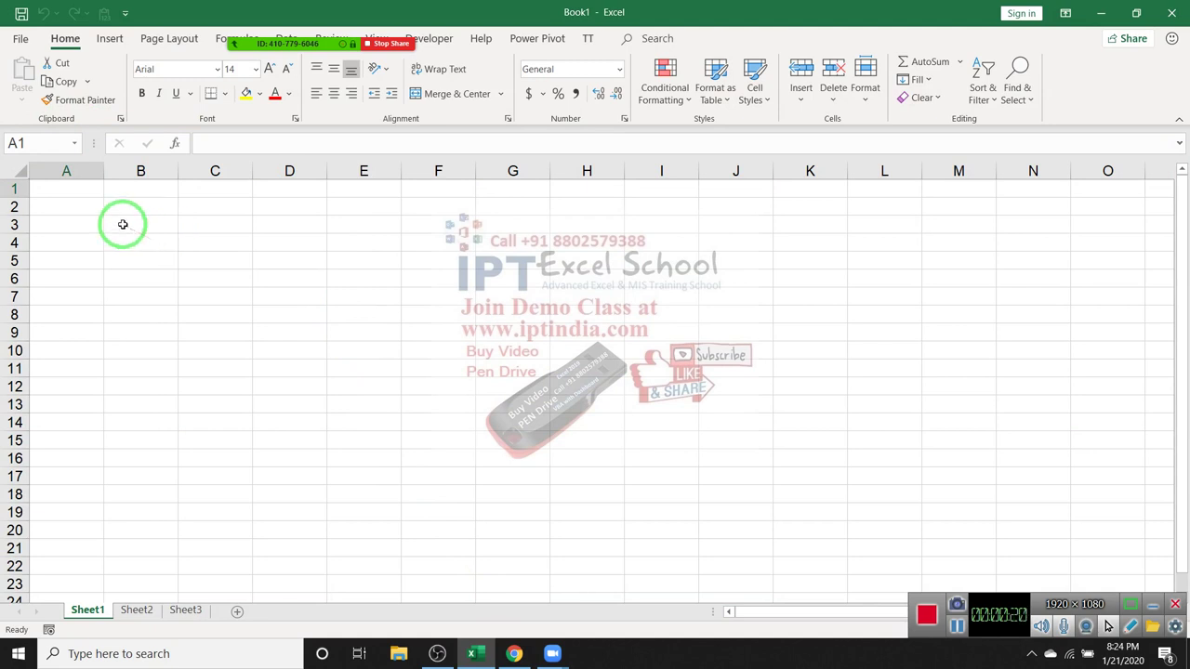
Enter 20 in B3 and 30 in B4
double_click(123, 225)
text(20)
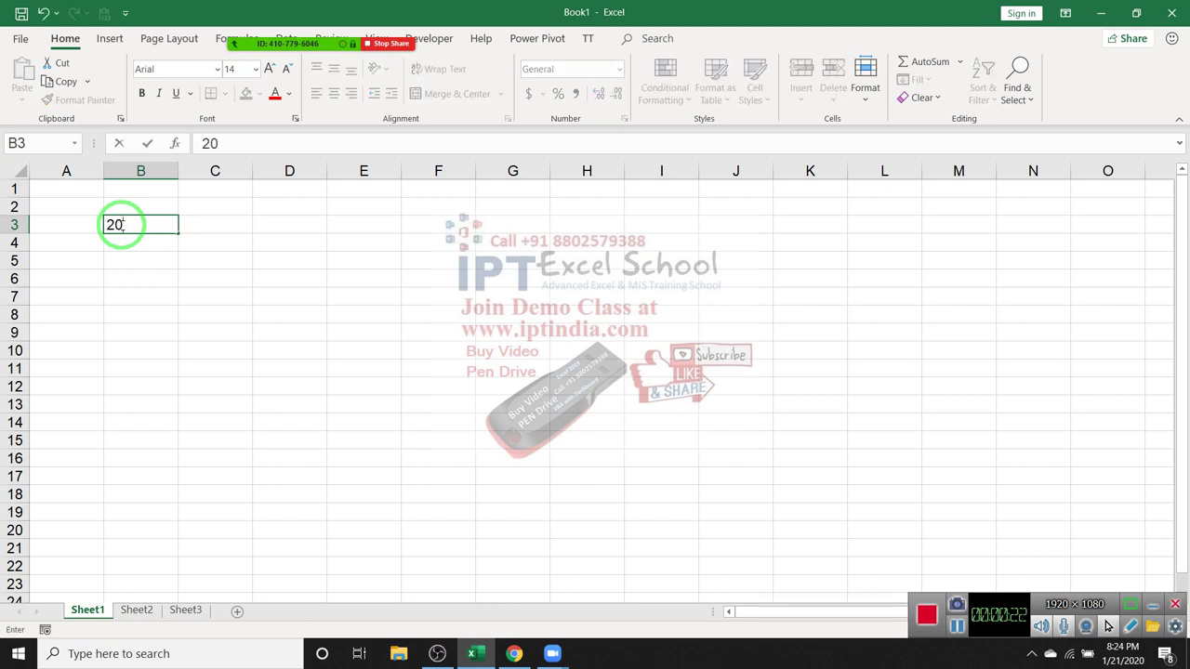
key(Return)
text(30)
key(Return)
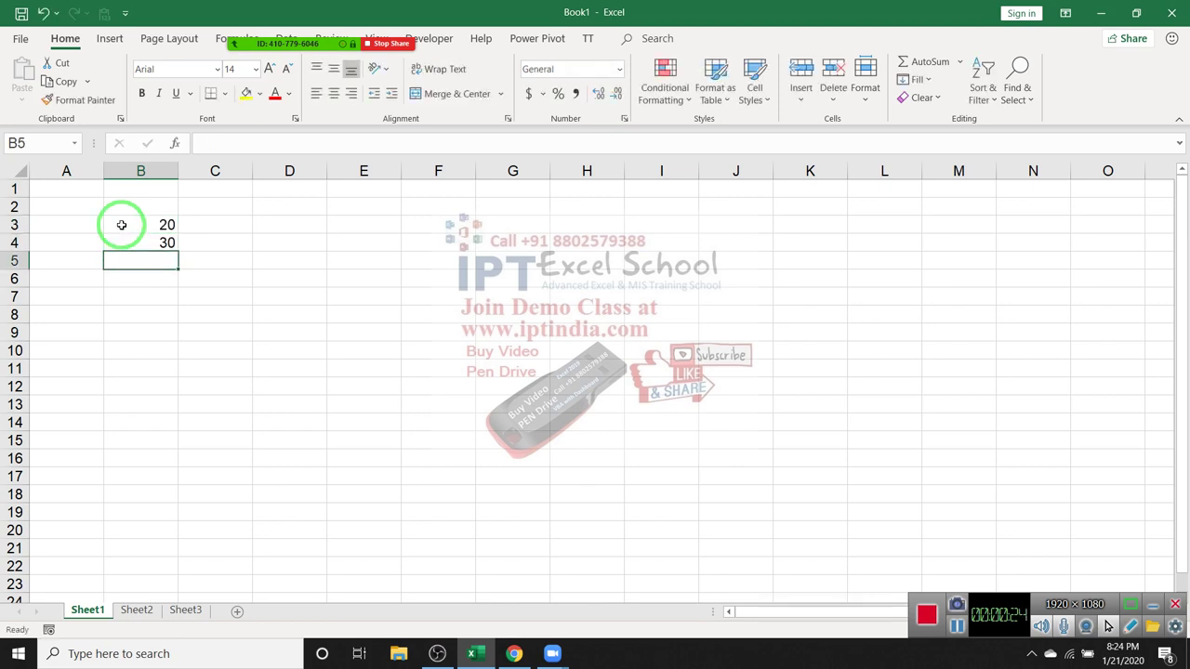
key(Up)
key(Up)
key(Down)
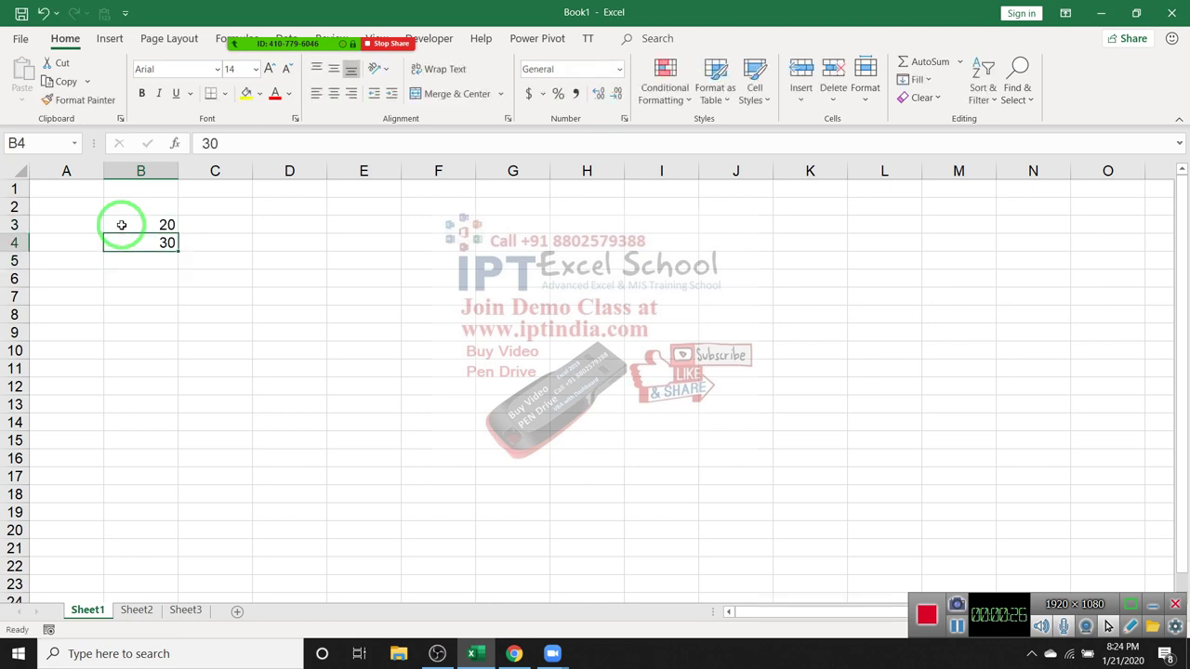
Copy the 20 from B3 and Paste Special with Add onto B4, making it 50
click(120, 225)
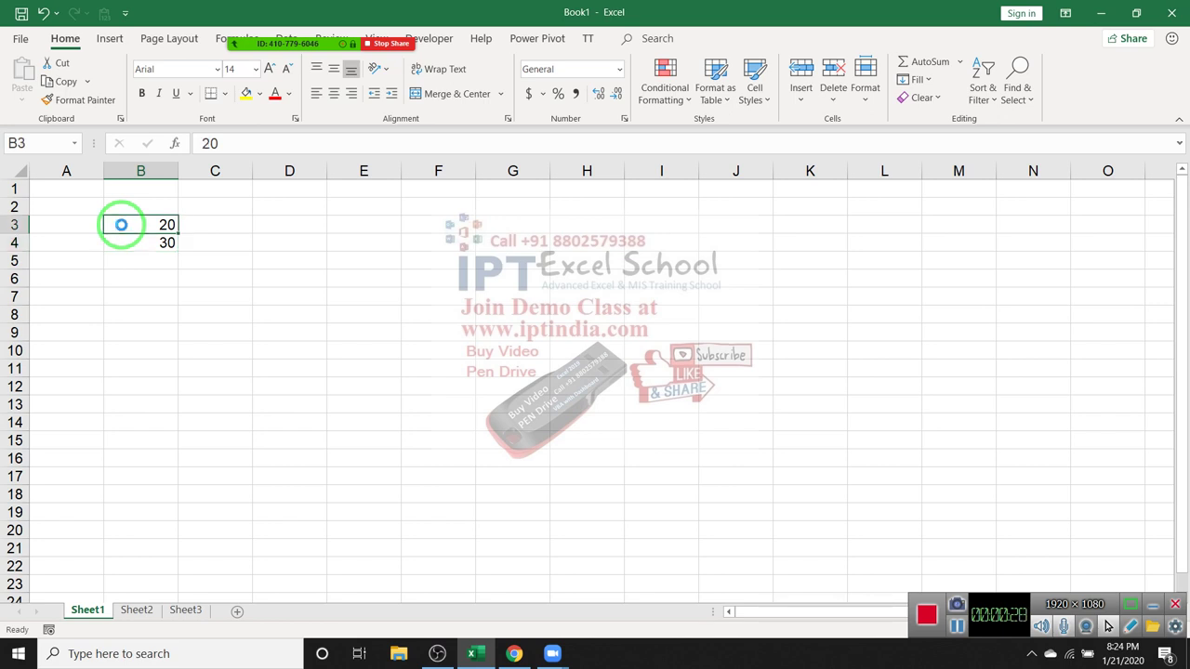
key(ctrl+c)
right_click(129, 242)
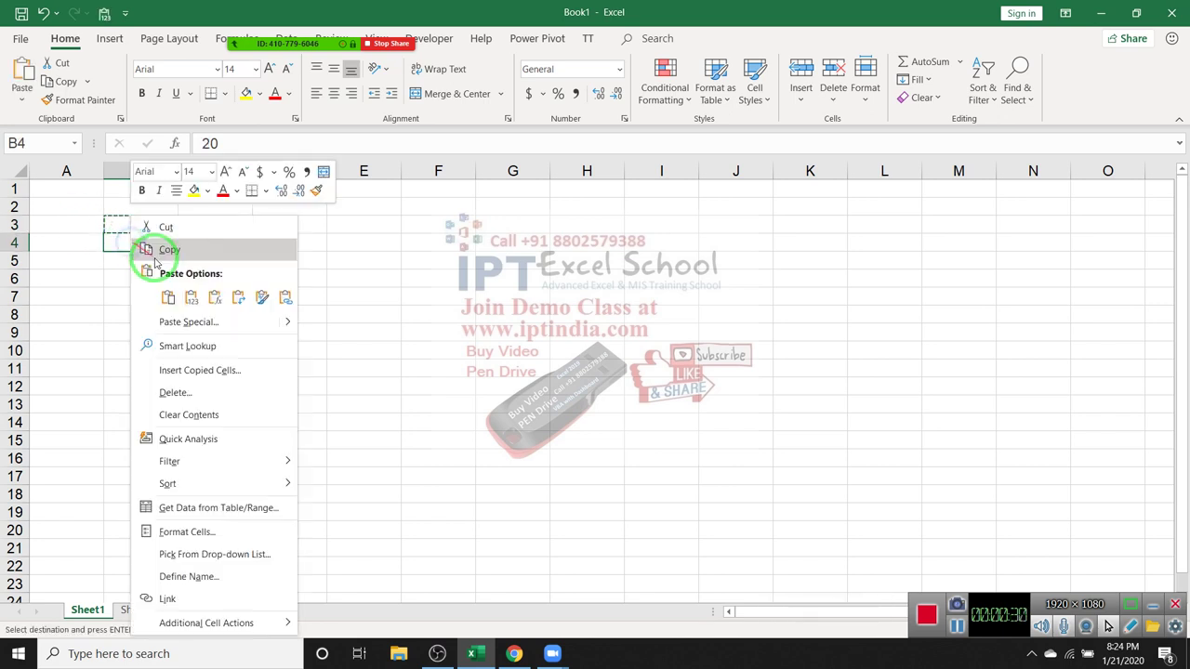
click(180, 319)
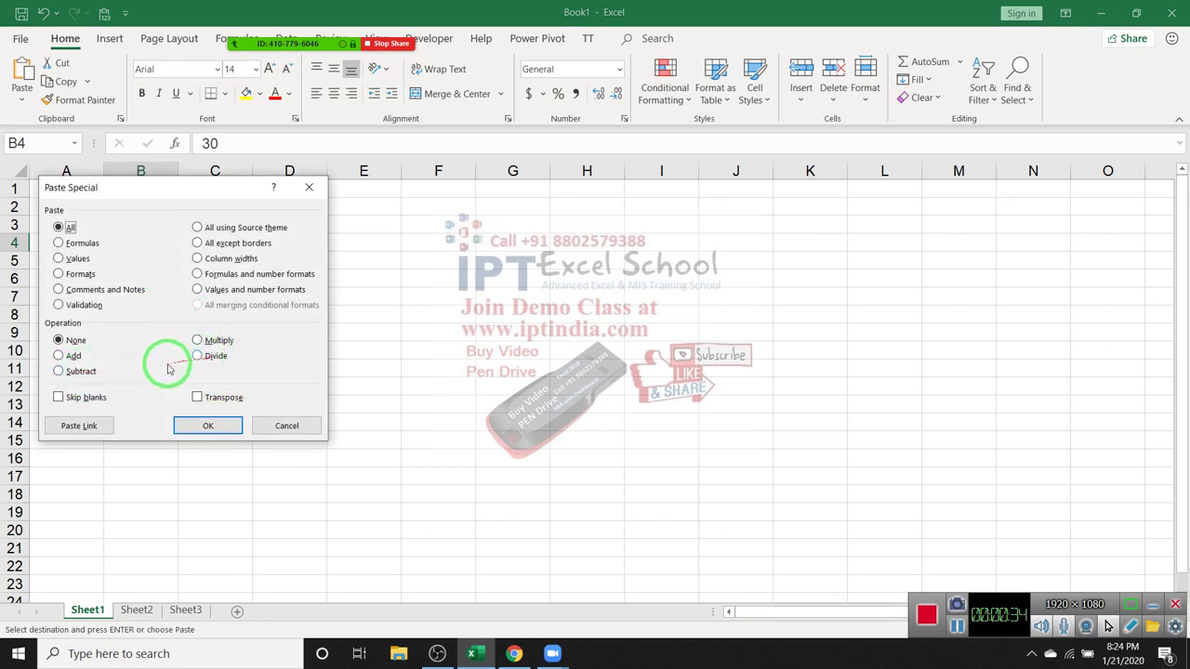
click(60, 356)
click(61, 340)
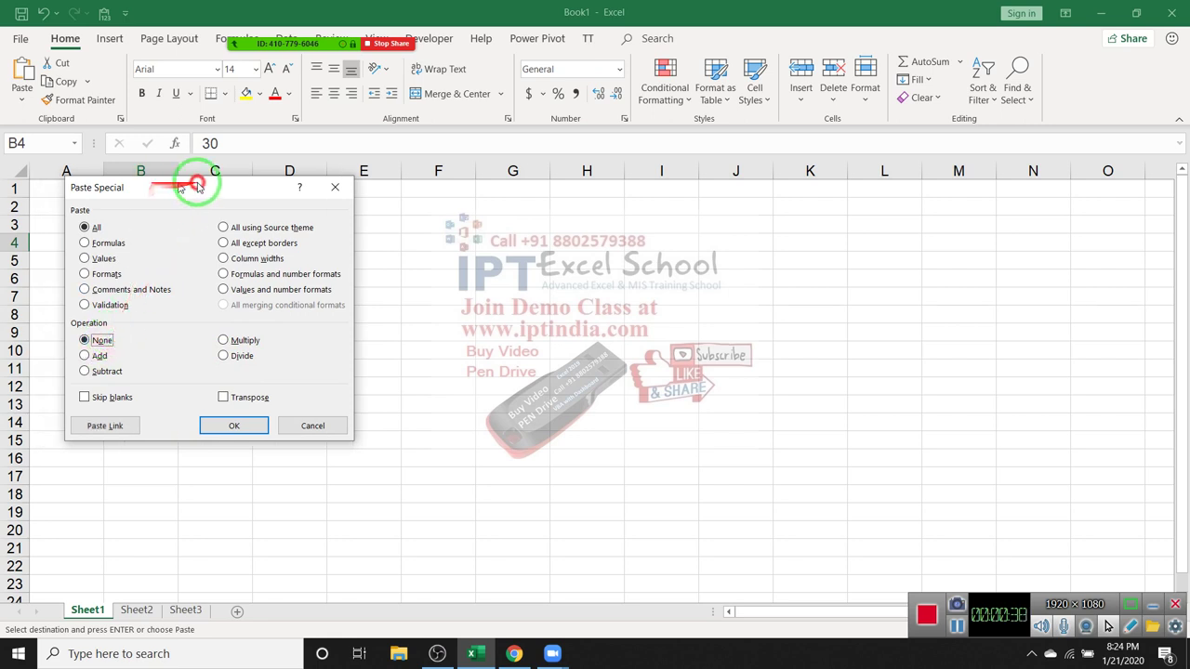
drag(139, 187, 474, 146)
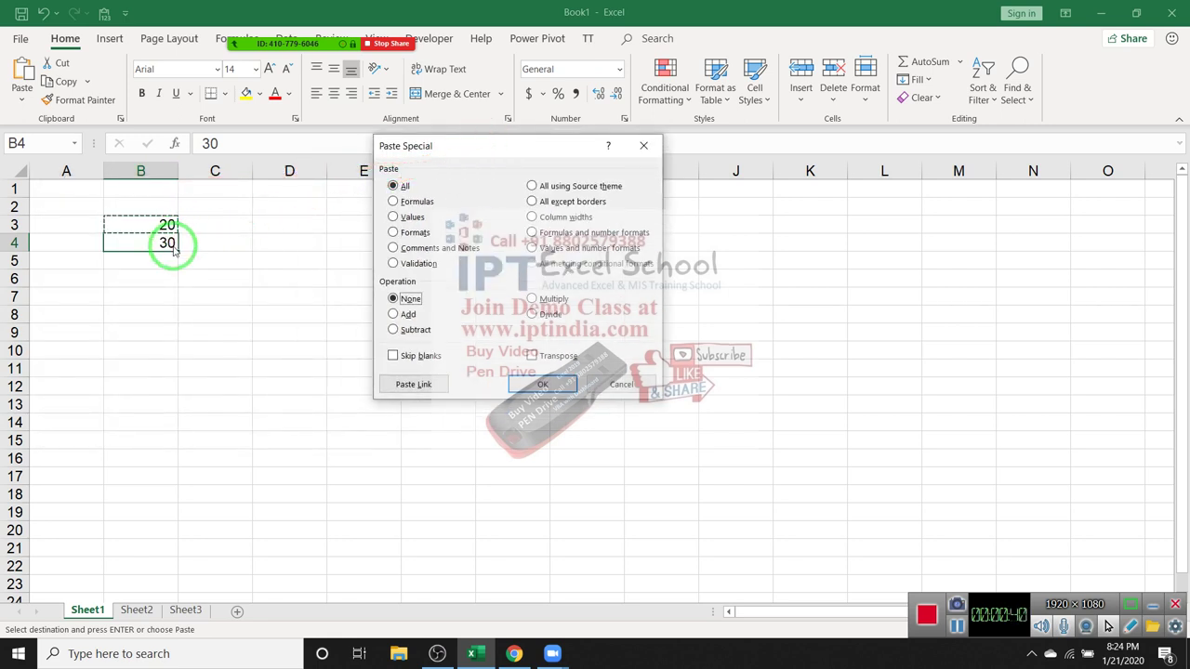
click(403, 316)
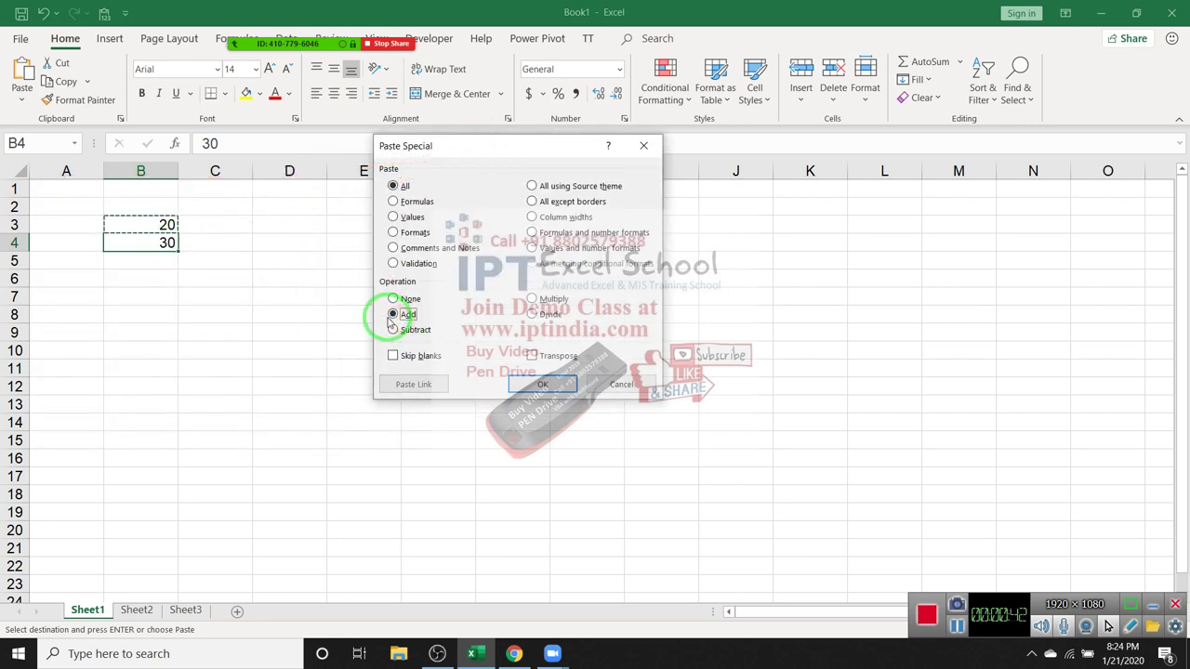
click(550, 384)
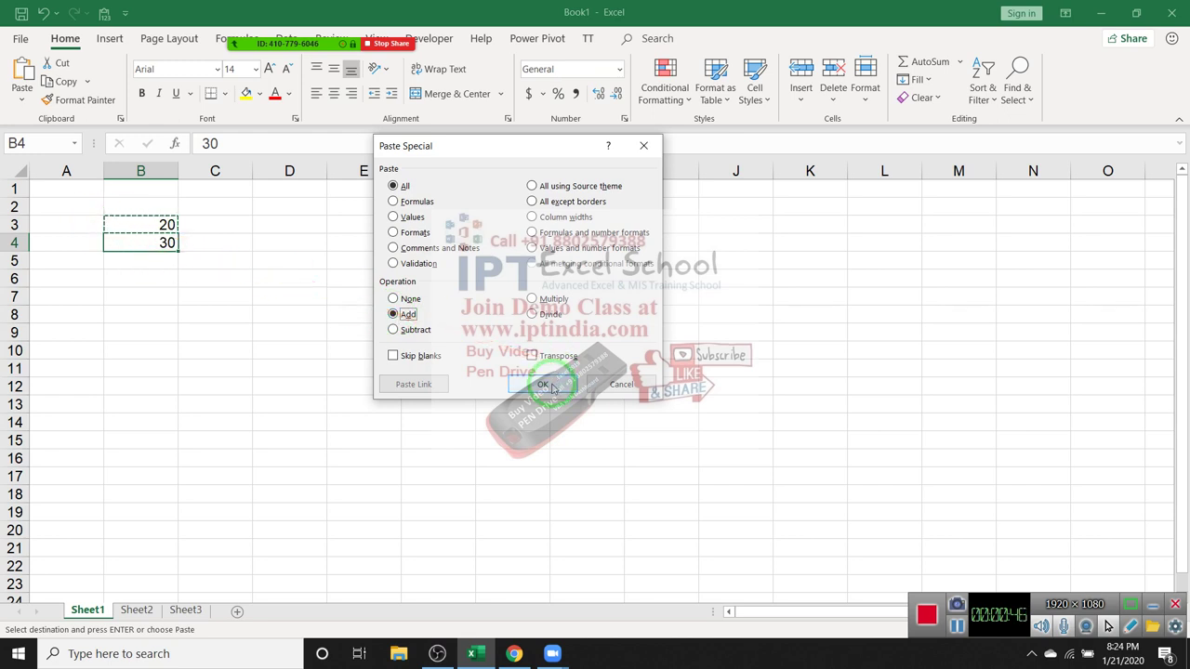
click(551, 386)
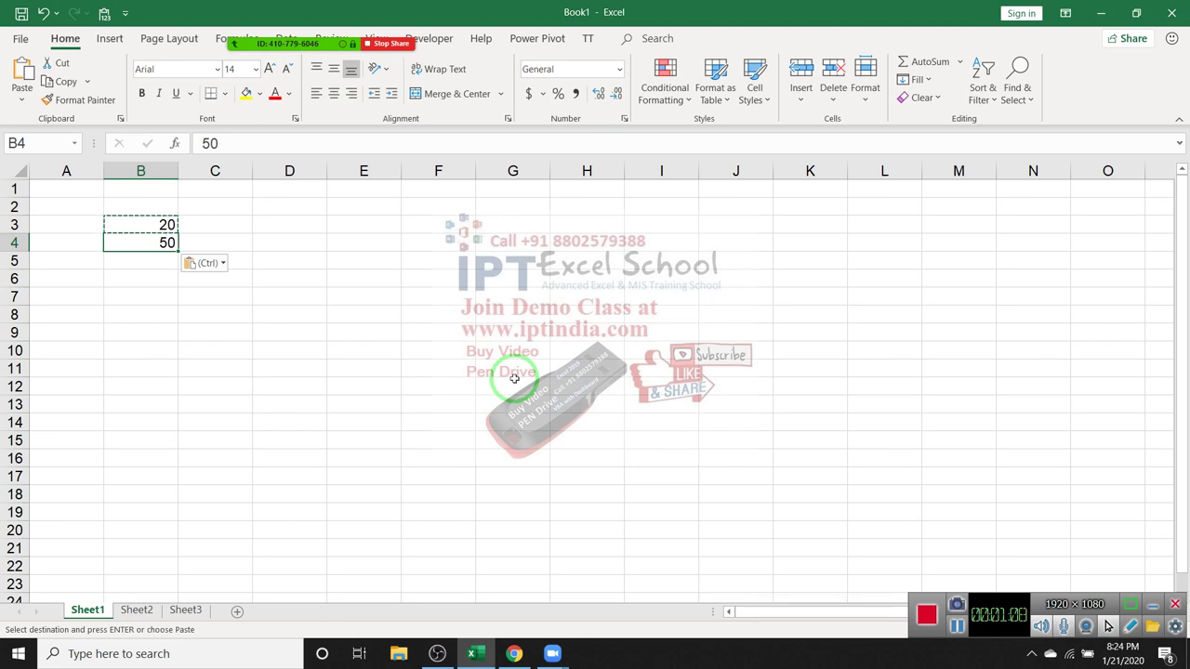
Cancel the pending copy and select B3:B4 for clearing
key(Escape)
click(289, 331)
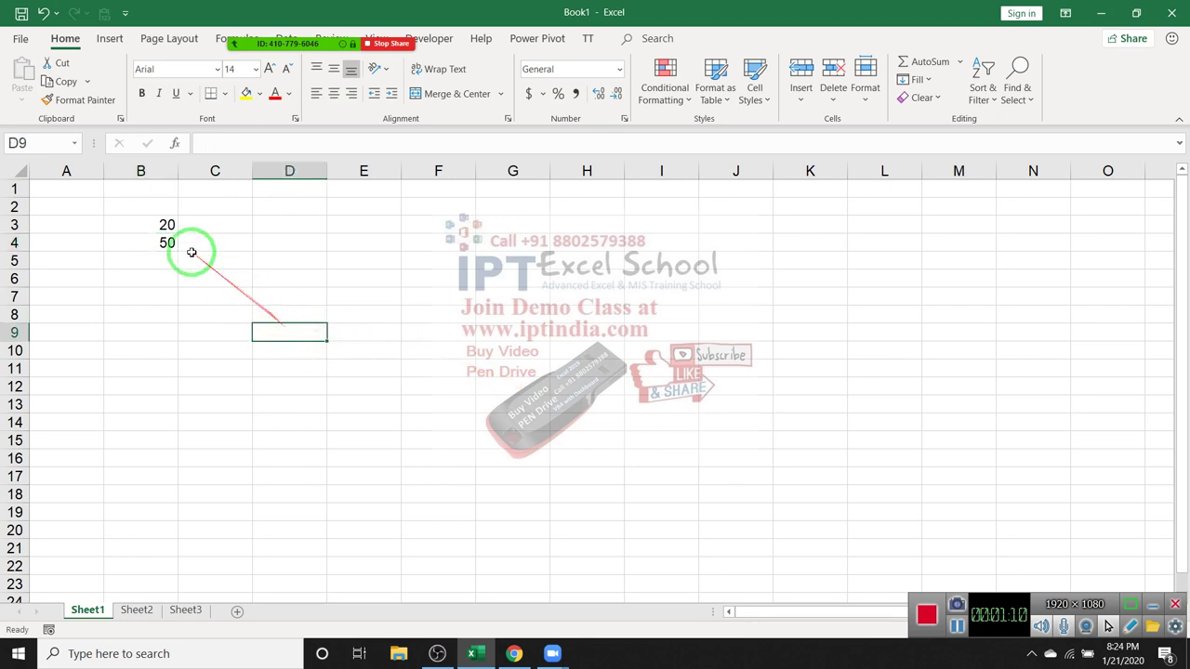
drag(168, 224, 169, 243)
Clear B3:B4 and enter 20 in B2
key(Delete)
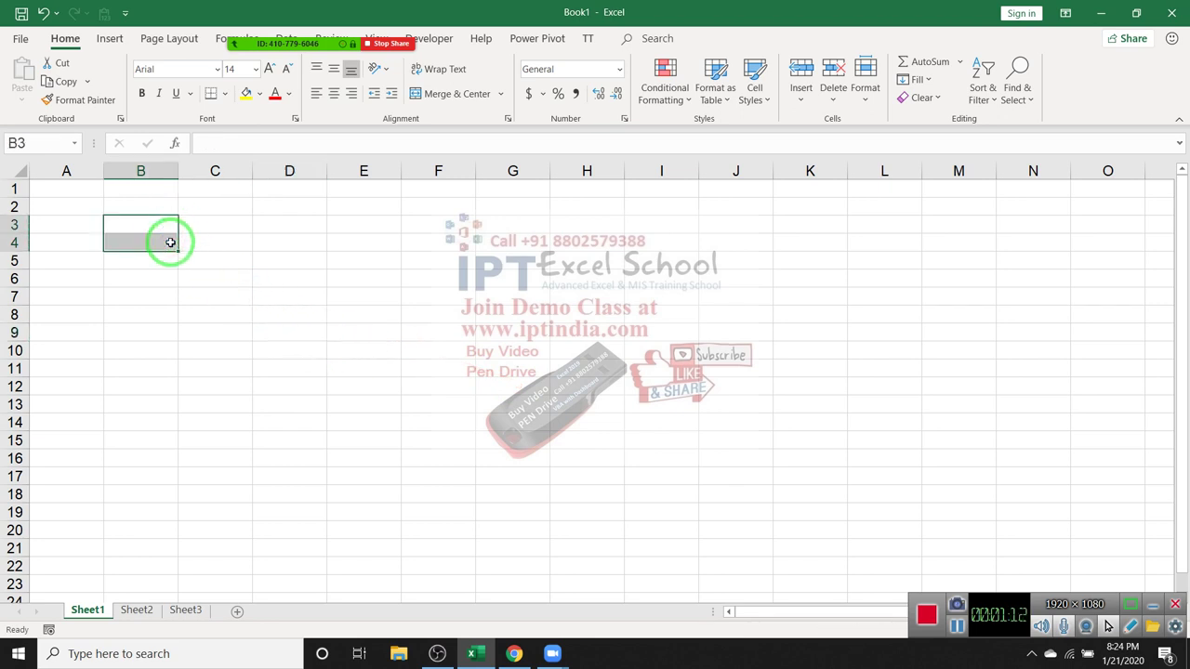
key(Up)
key(Up)
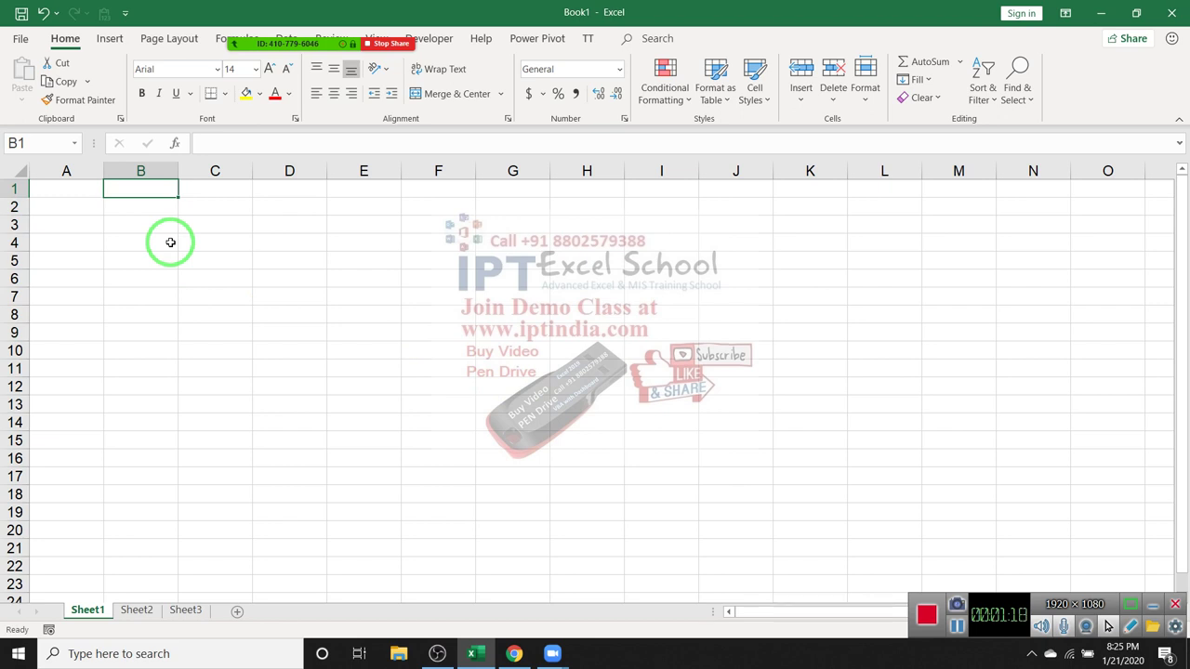
key(Left)
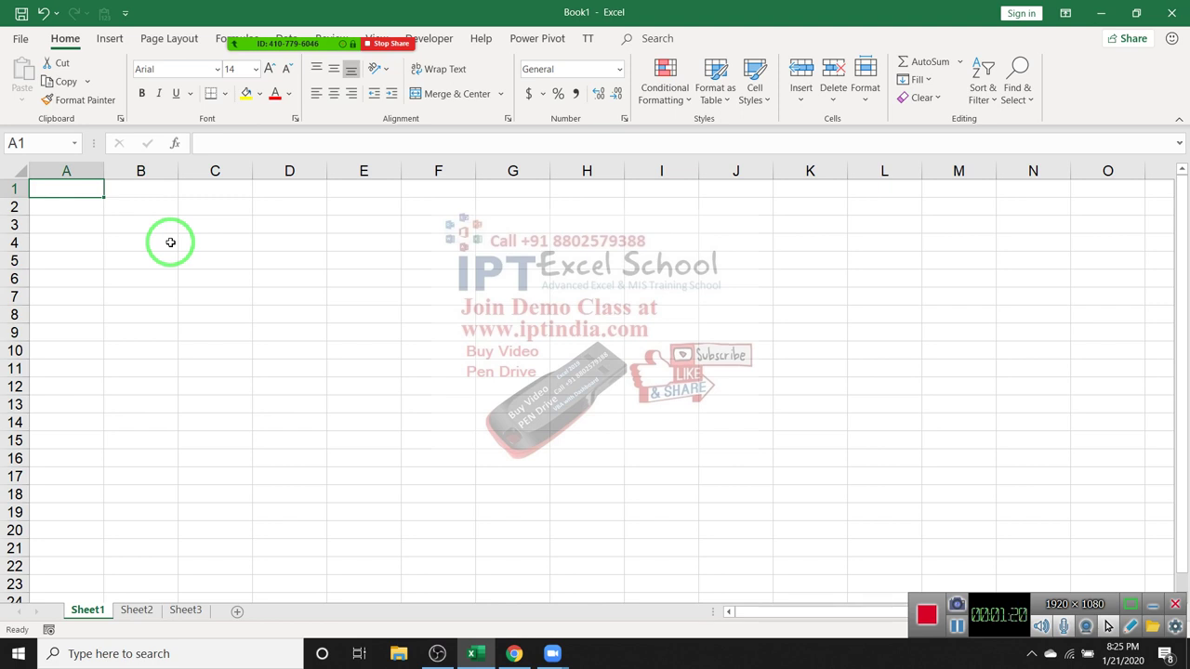
key(Right)
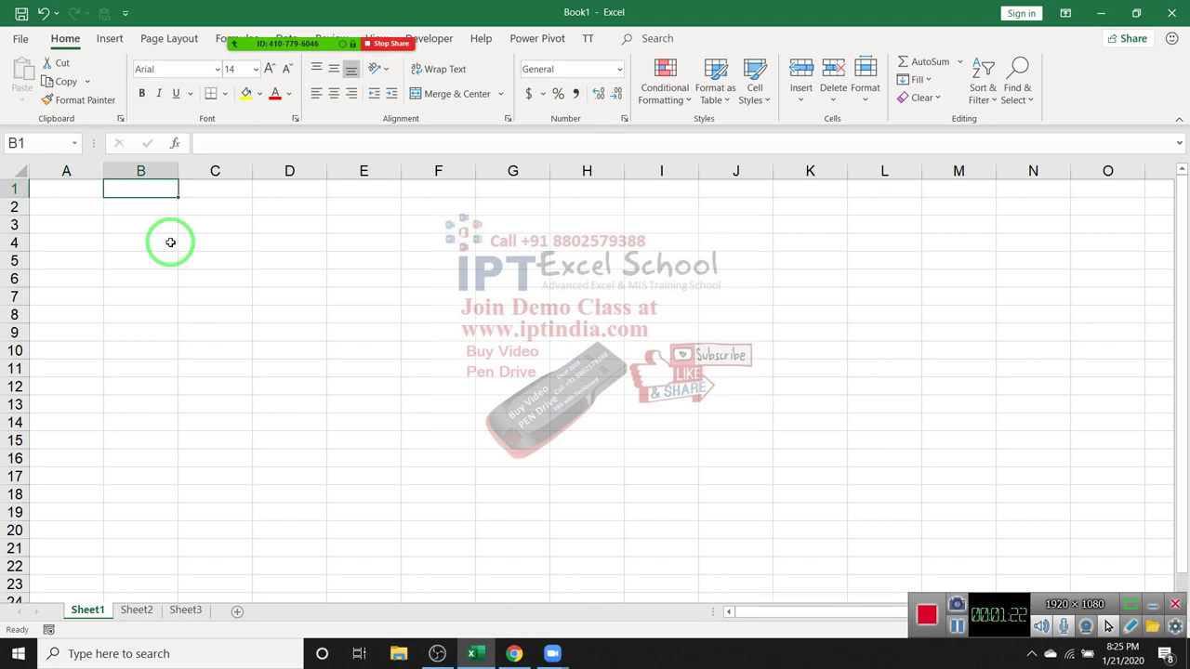
key(Down)
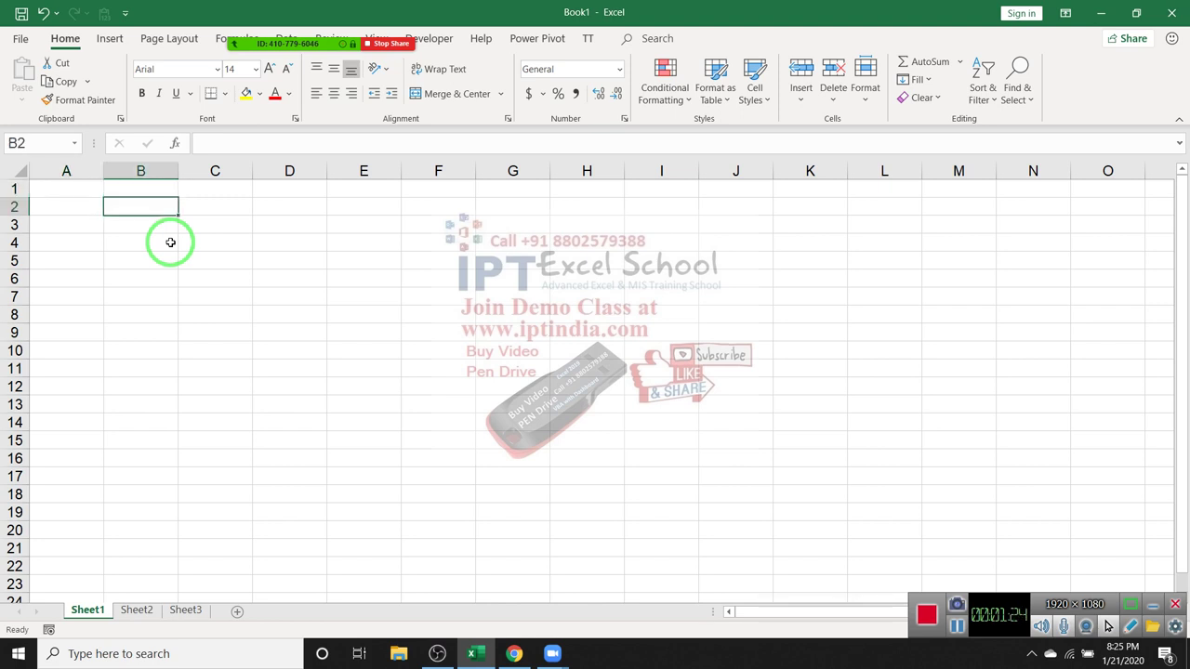
text(20)
key(Return)
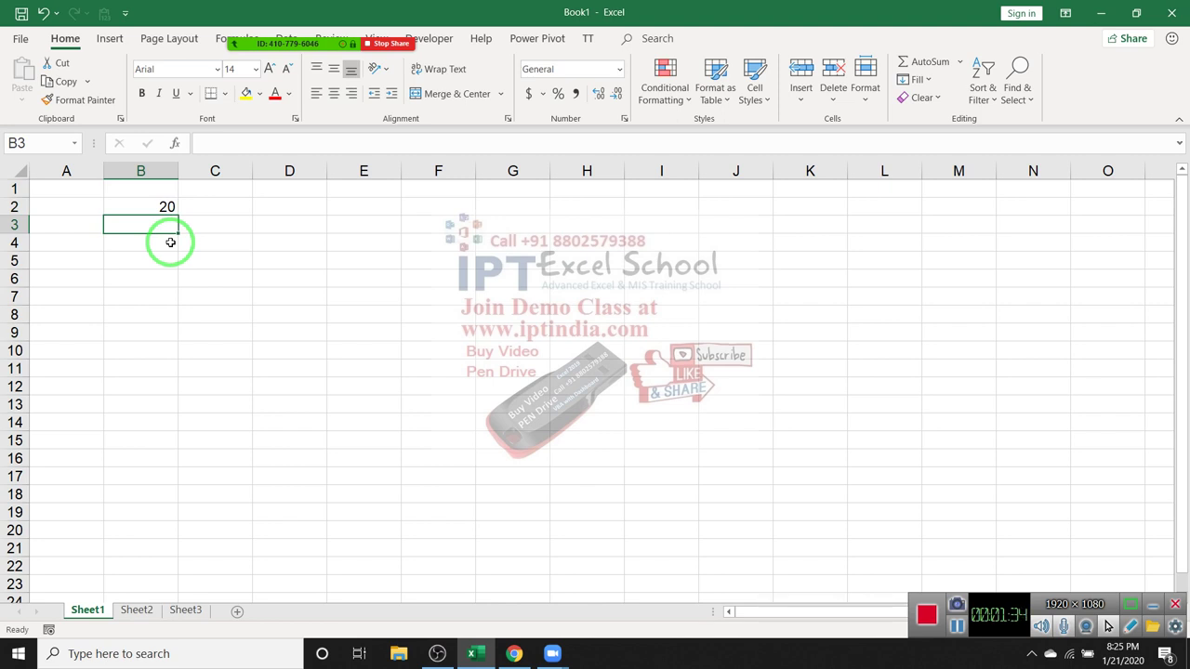
Enter 20% in B3 and apply Percent Style to B2, showing 2000%
text(20)
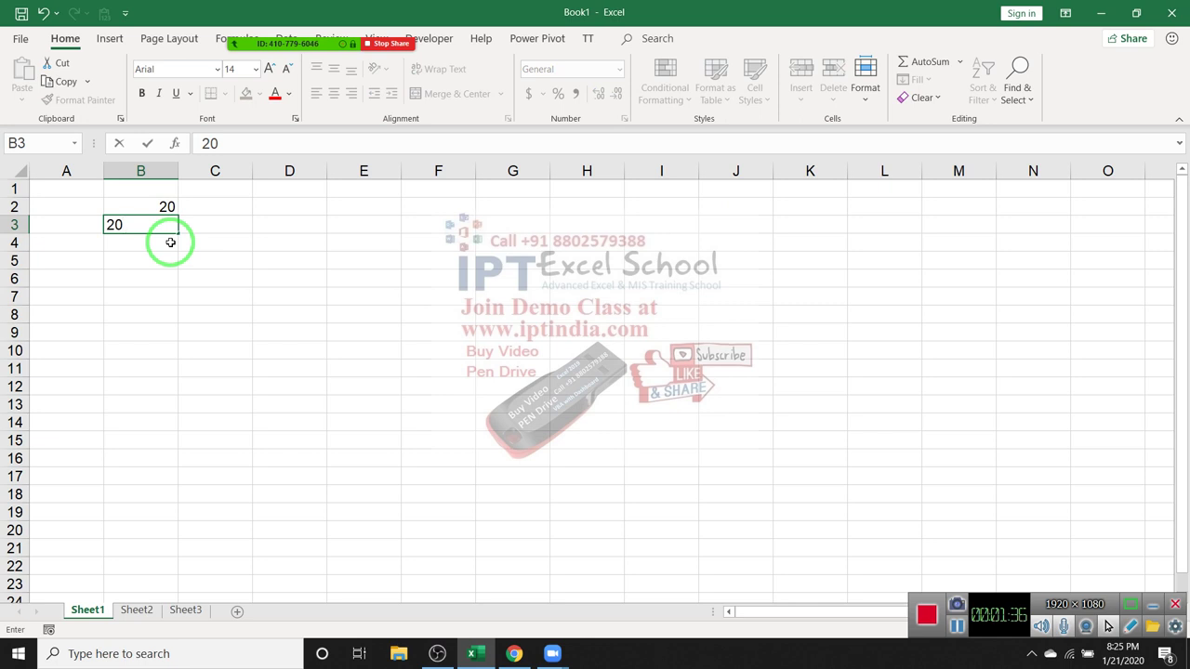
text(%)
key(Return)
key(Up)
key(Up)
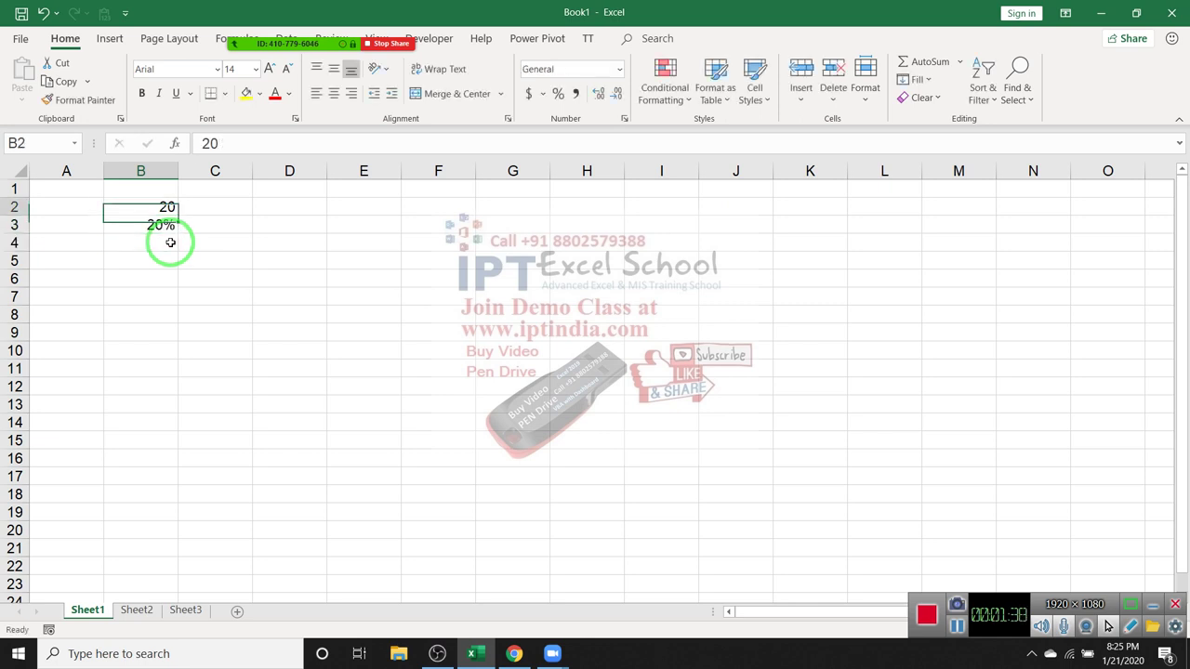
click(560, 97)
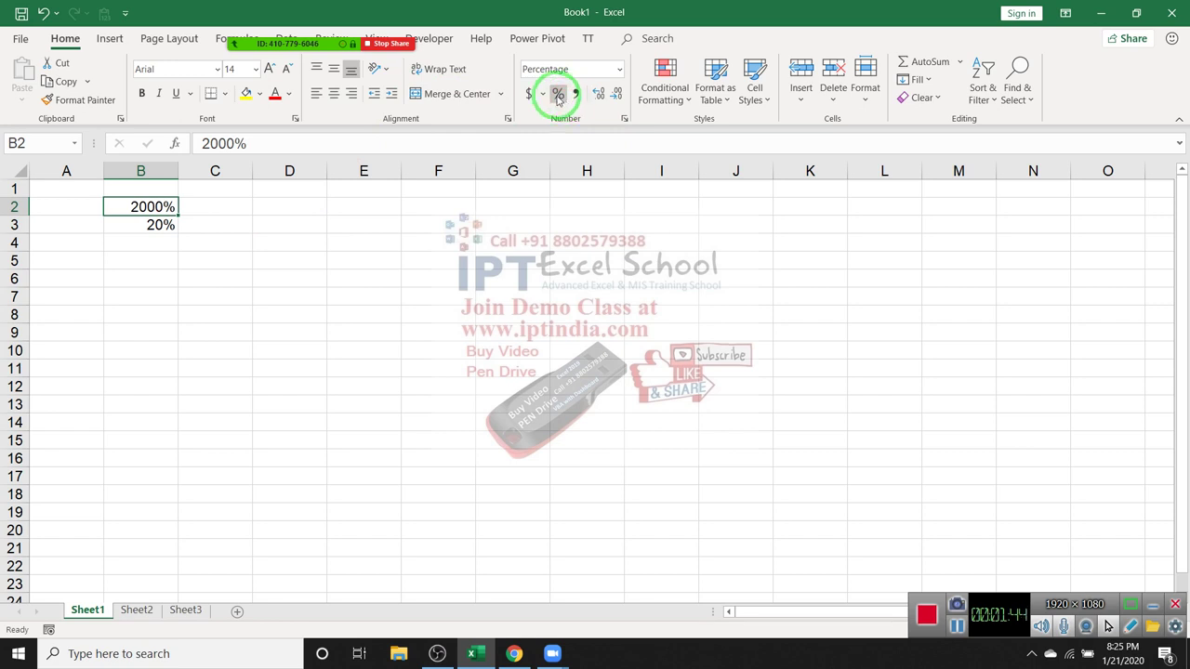
click(277, 208)
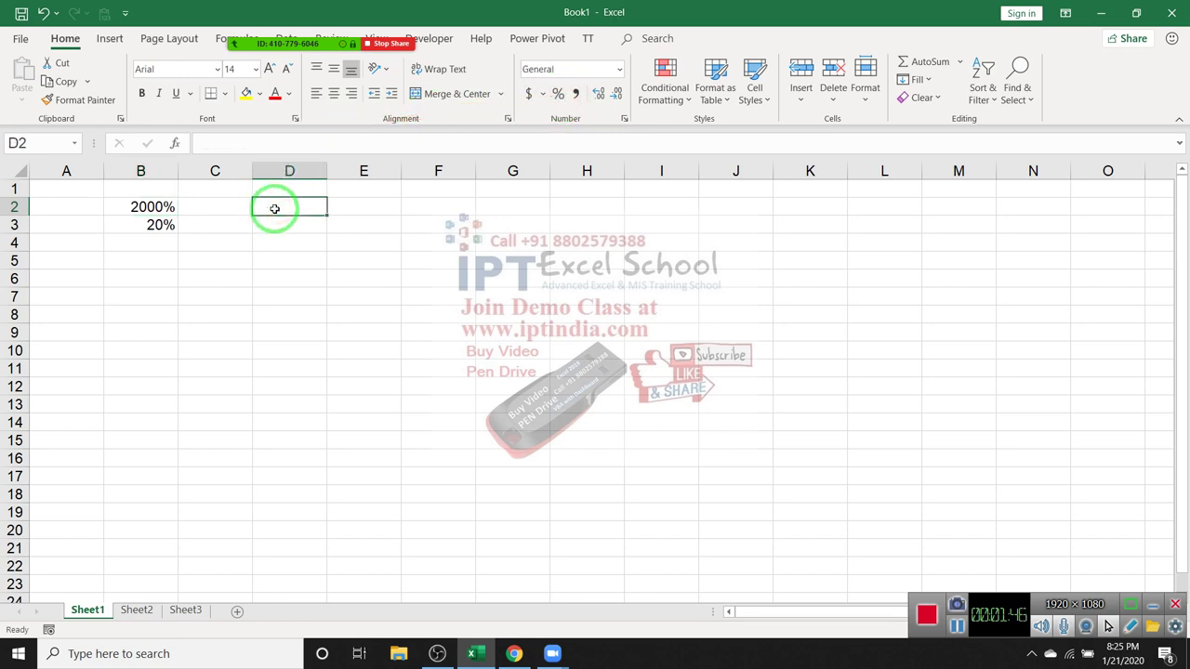
Enter 80% in D2 and 80 in D3, formatting D3 as a percentage (8000%)
text(80)
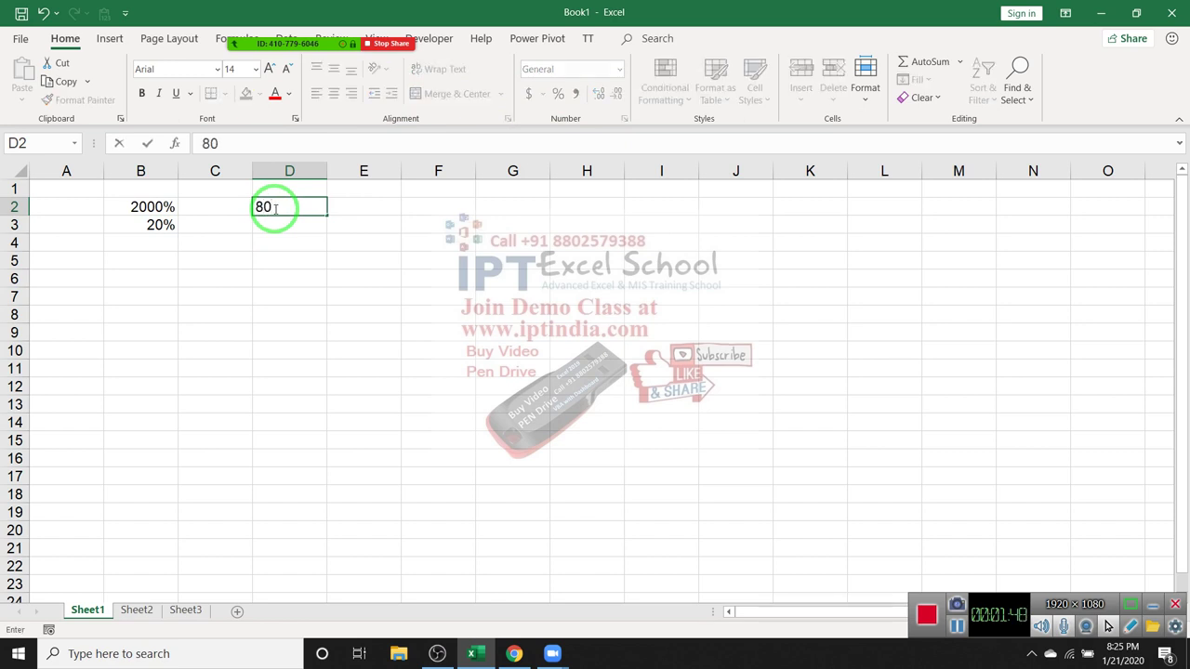
text(%)
key(Return)
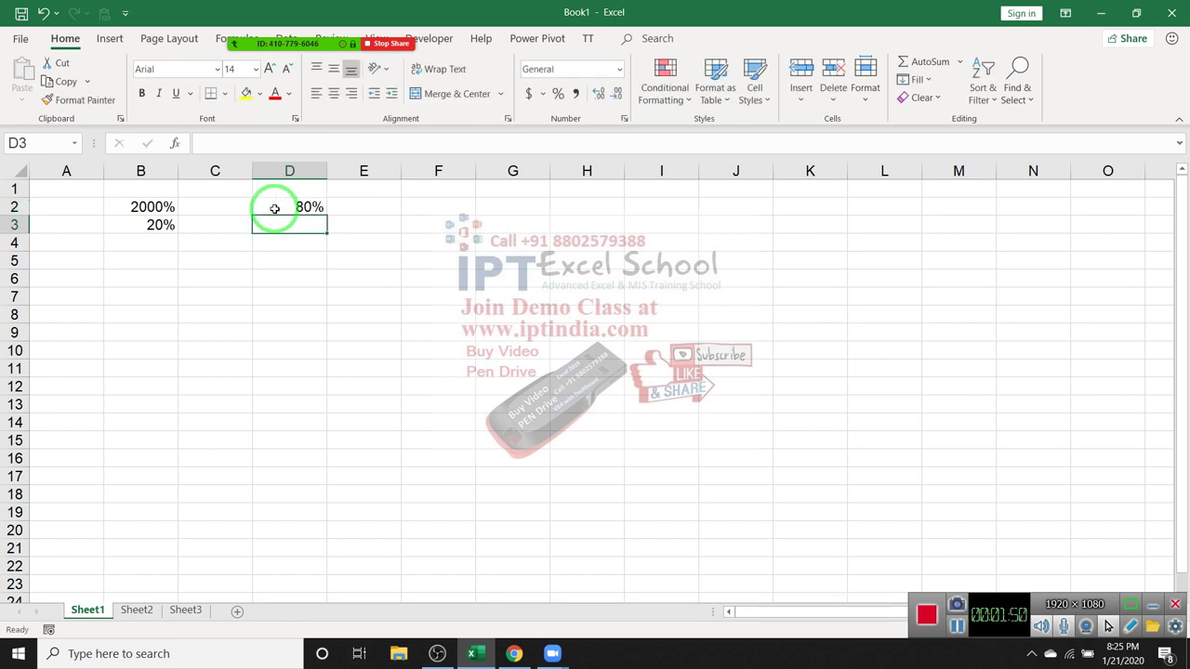
text(80)
key(Return)
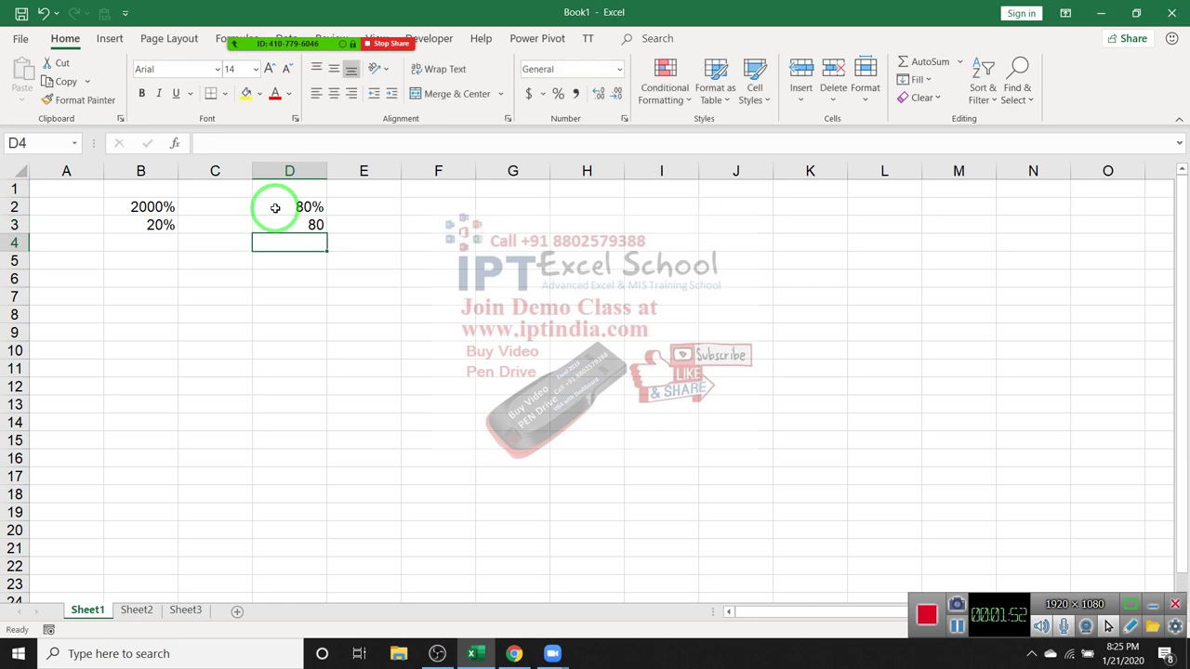
key(Up)
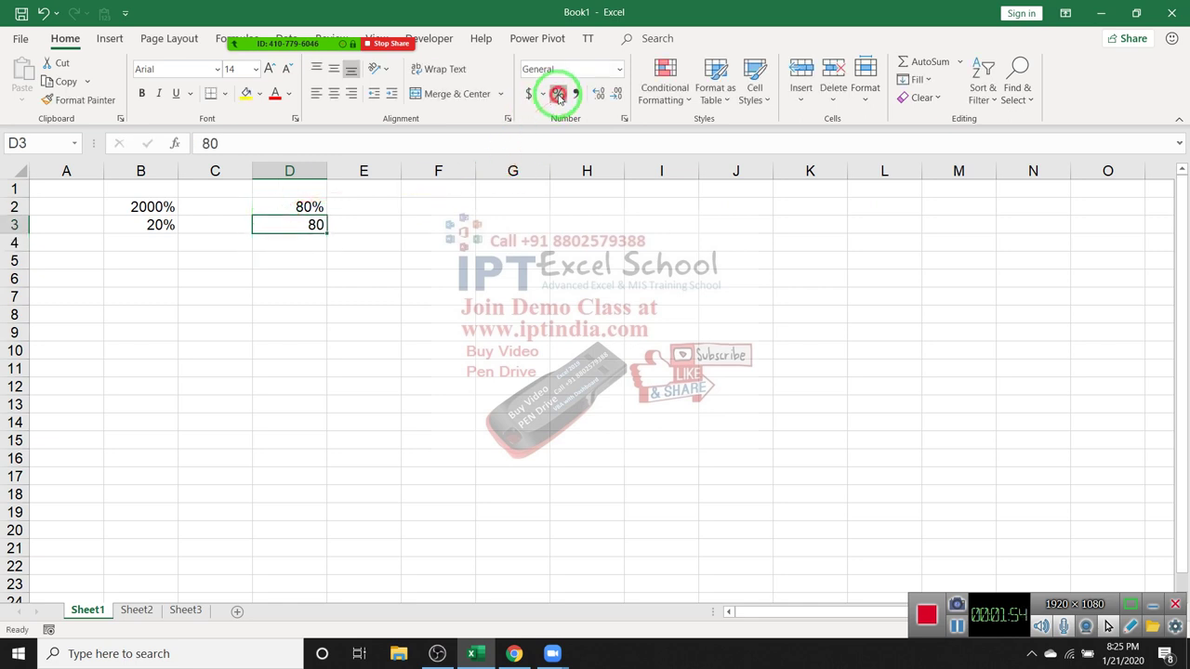
click(558, 93)
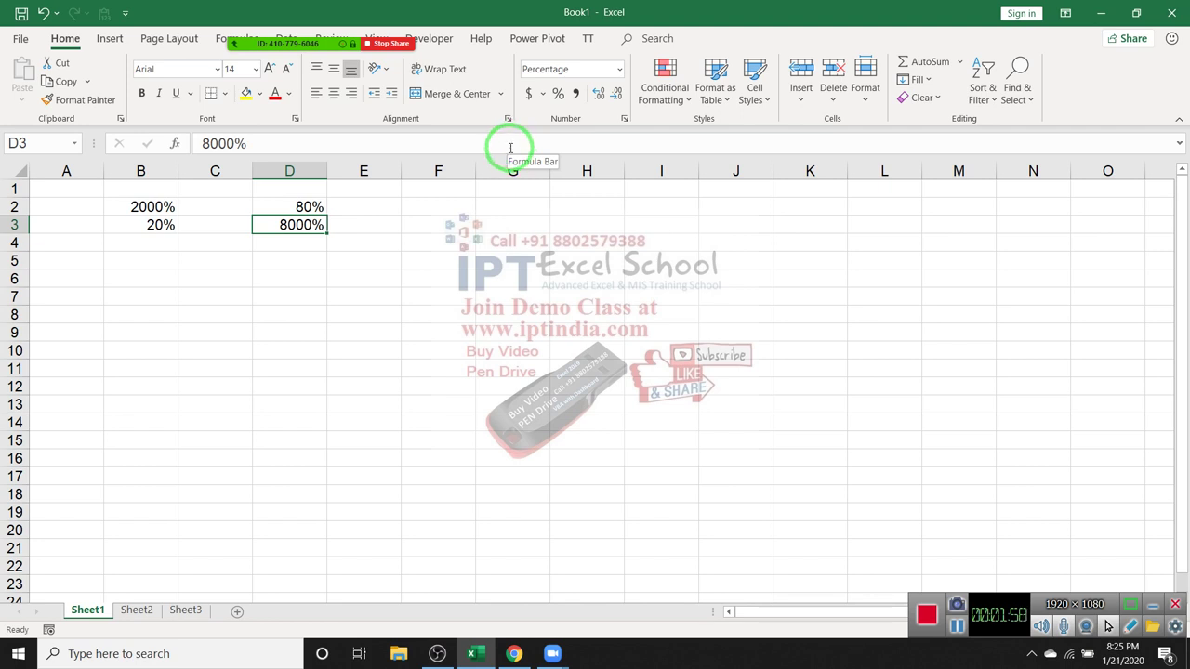
Fill B5:D5 with 1, 100% and 0.20, formatting D5 to show 20%
click(137, 265)
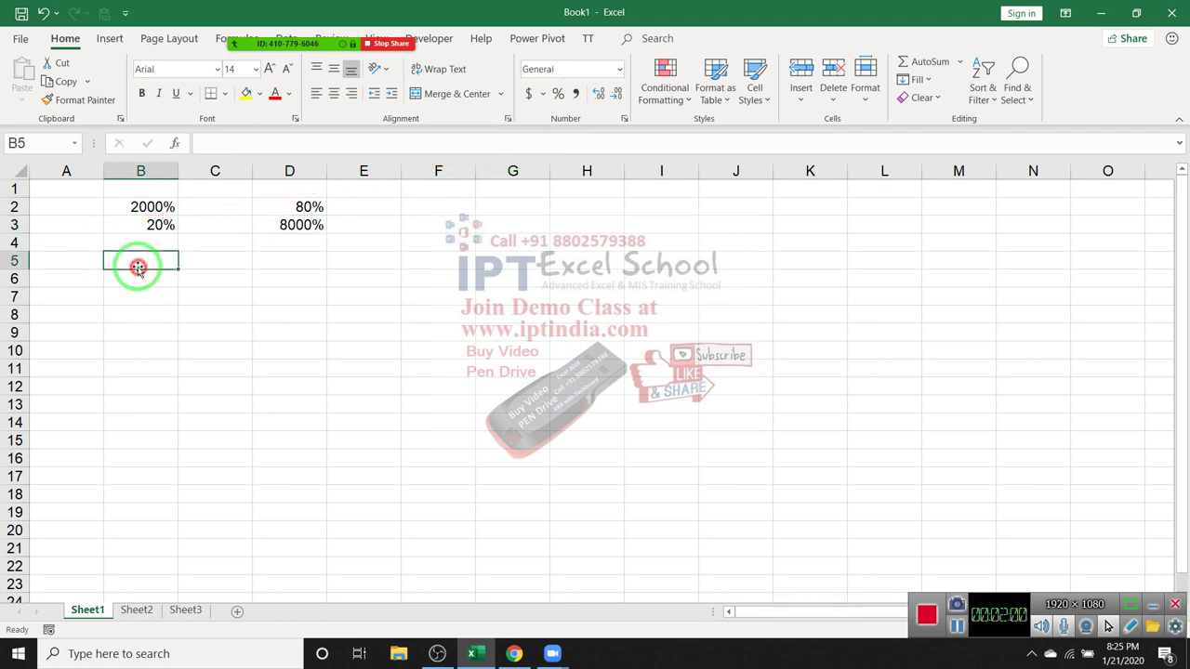
text(1)
key(Tab)
text(1)
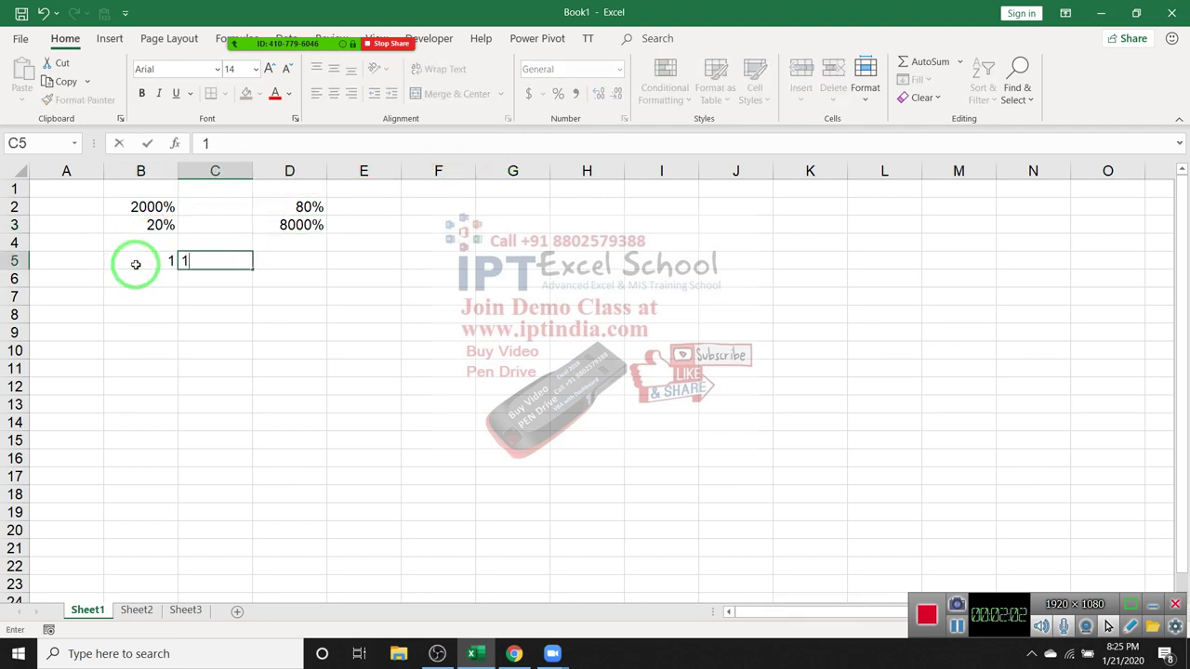
text(00%)
key(Return)
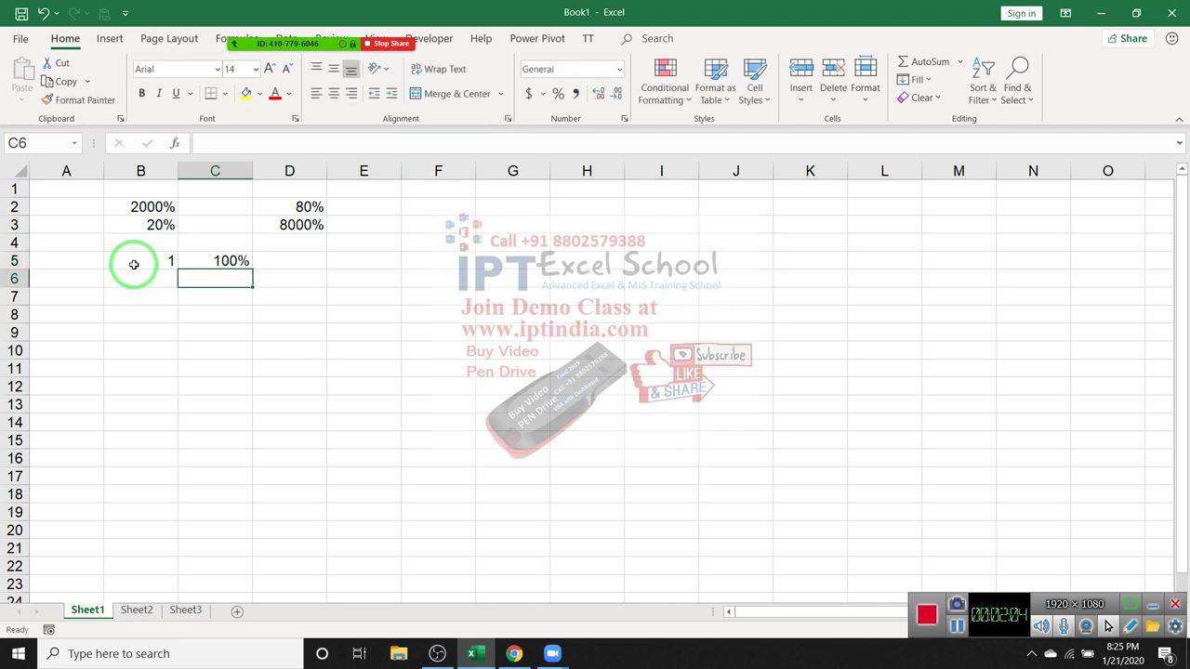
key(Up)
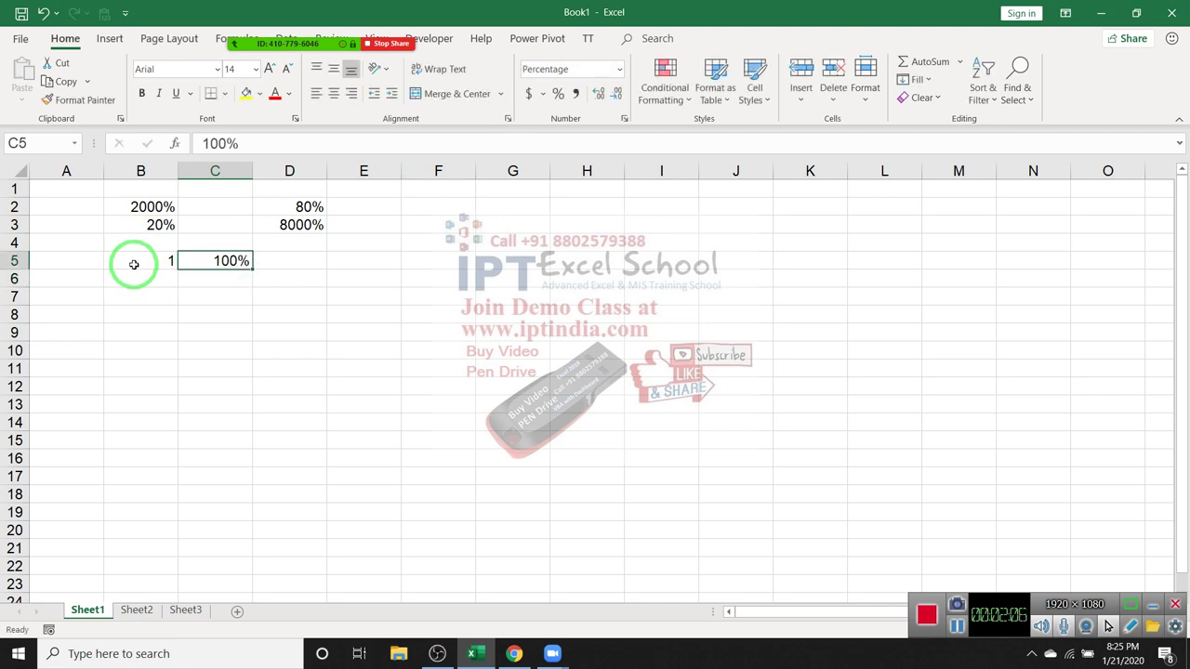
key(Right)
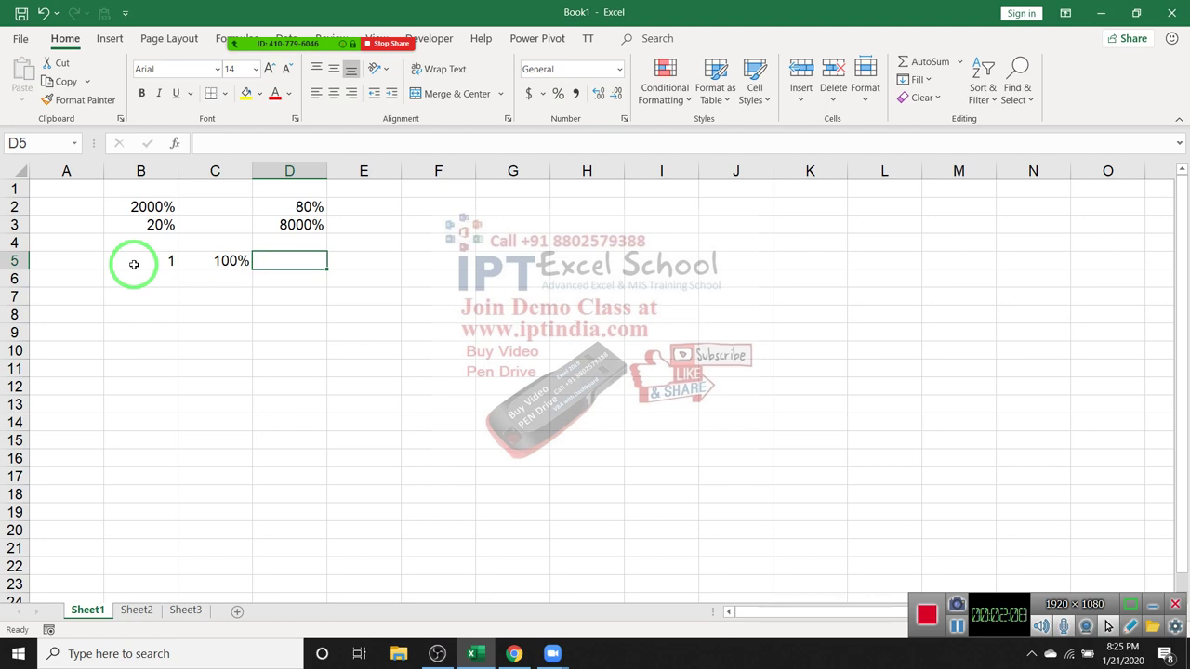
text(0.)
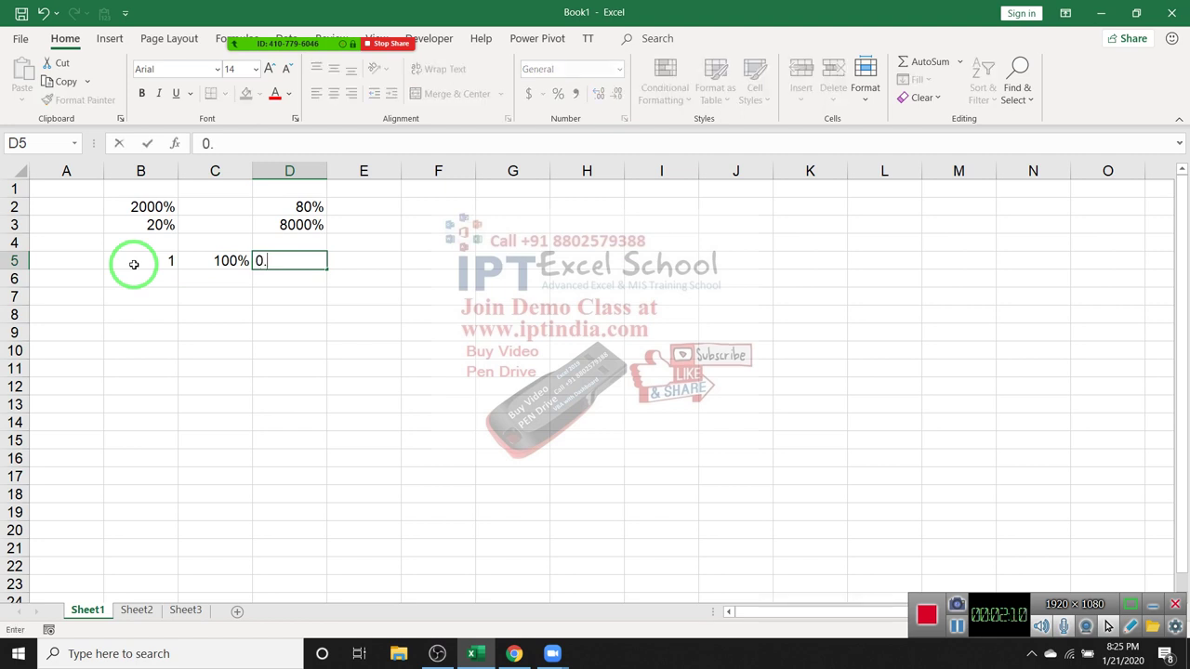
text(20)
key(Return)
key(Up)
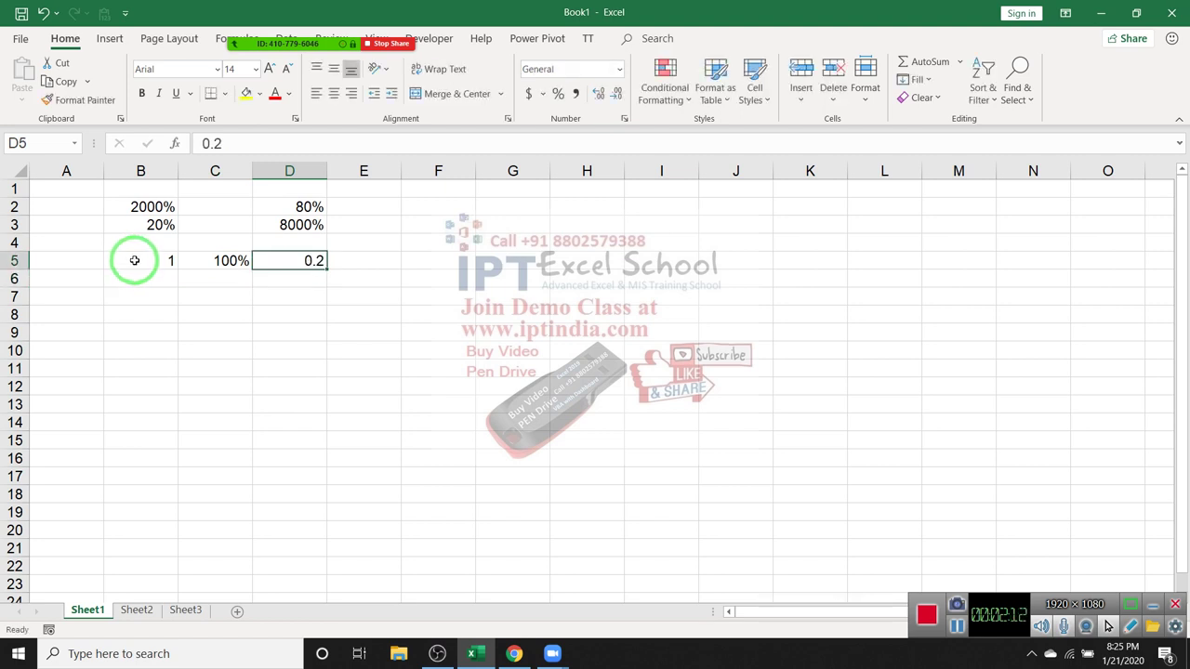
click(558, 93)
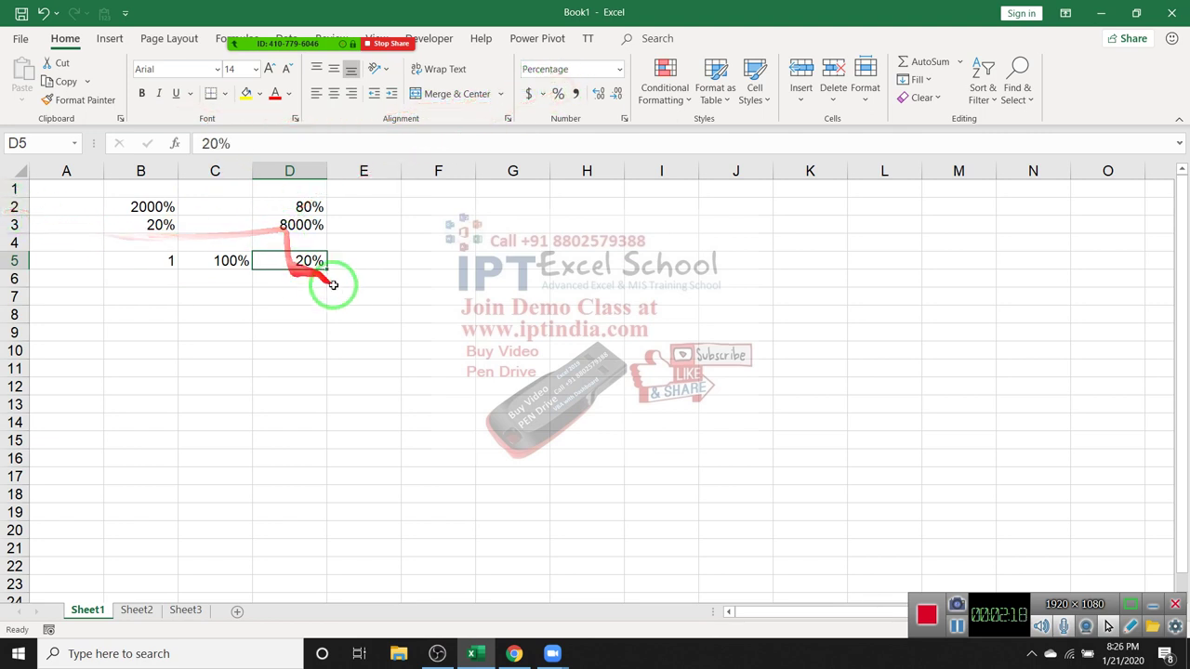
click(206, 331)
Enter 500 in C9 and 30% in D9, then apply General format so D9 shows 0.3
text(5)
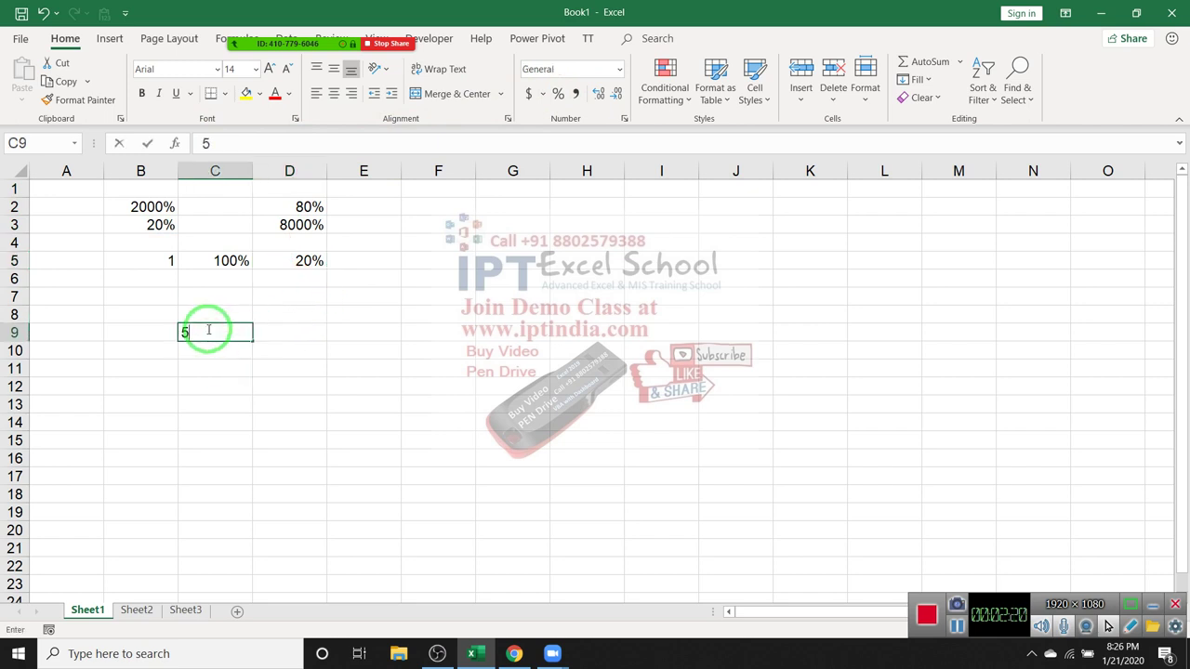
text(00)
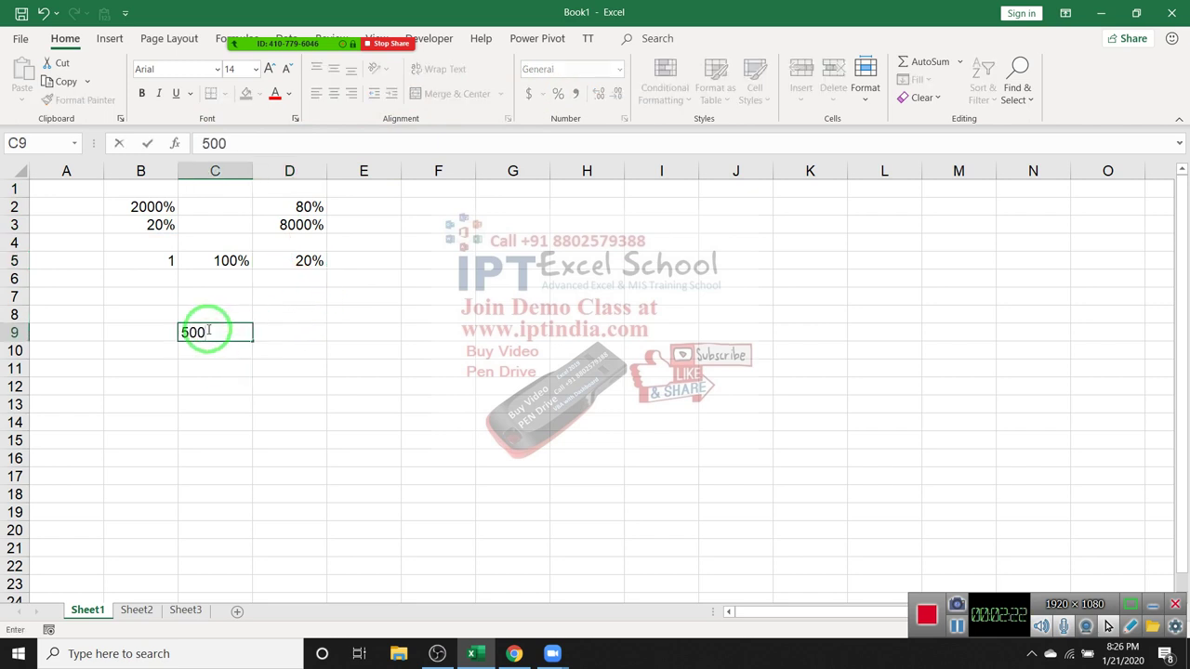
key(Return)
key(Up)
key(Right)
text(3)
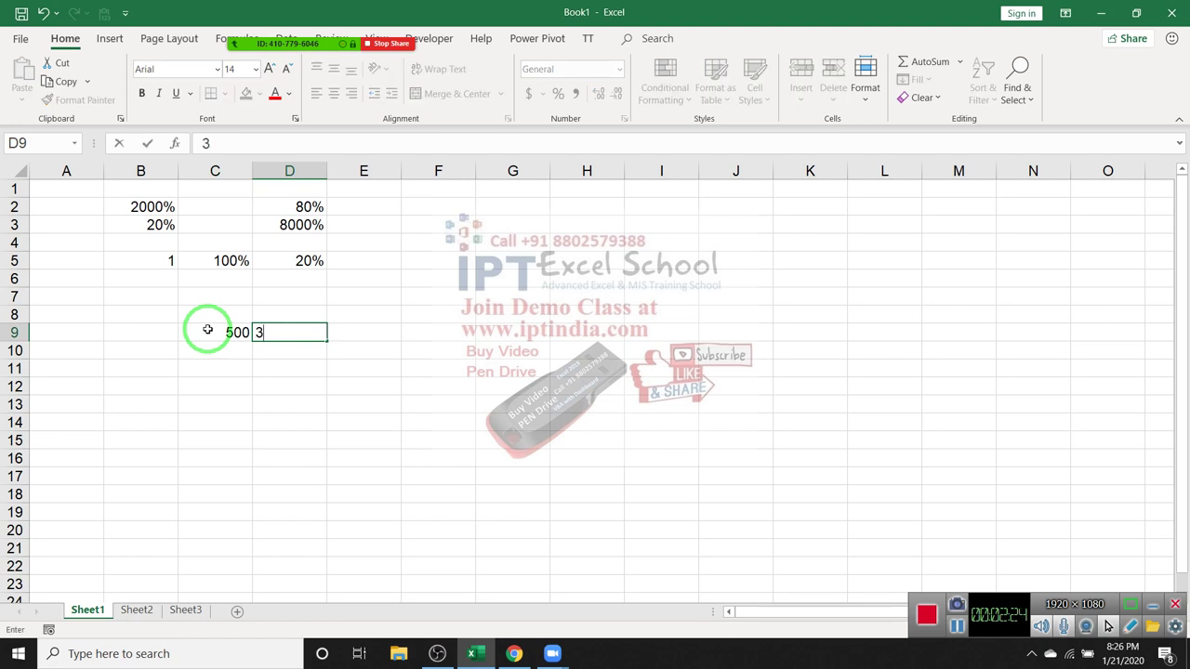
text(0)
text(%)
key(Return)
key(Up)
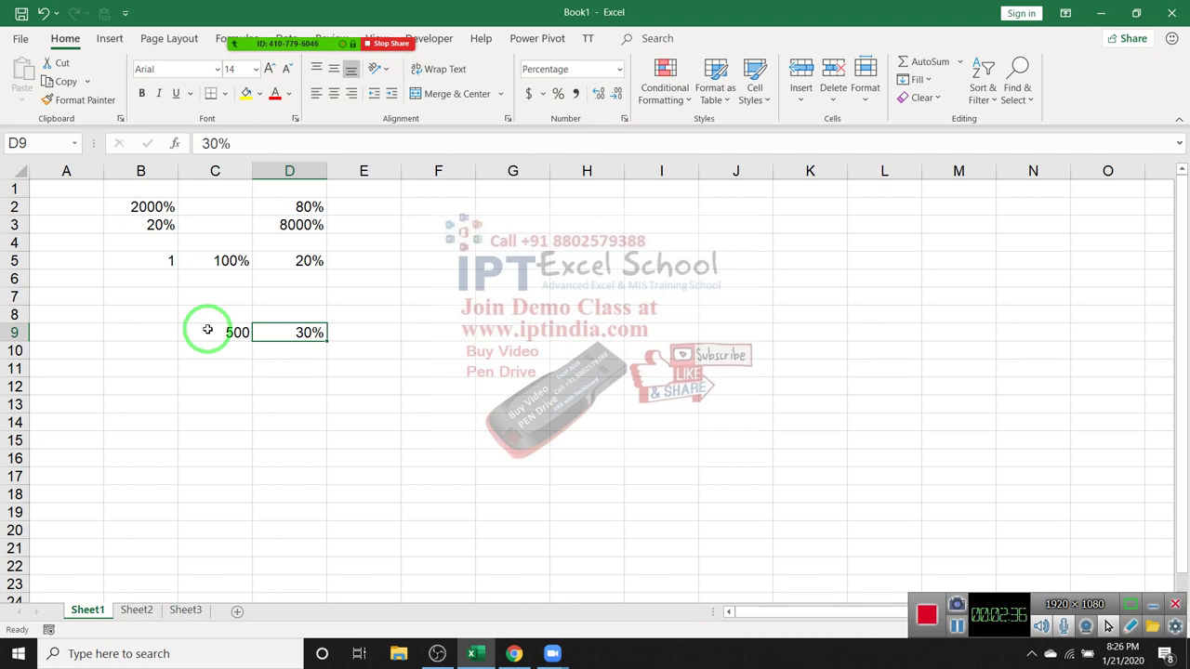
key(ctrl+shift+asciitilde)
Restore D9's percentage format and enter =C9*D9 in E9, giving 150
click(558, 93)
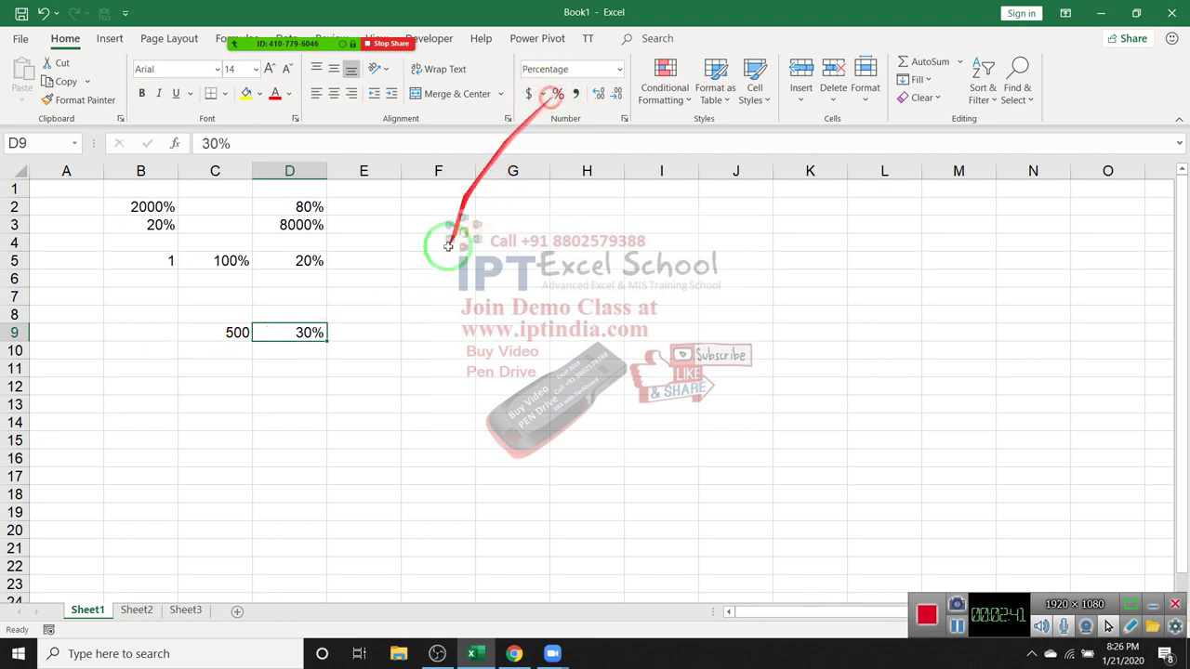
click(373, 343)
text(=)
key(Left)
key(Left)
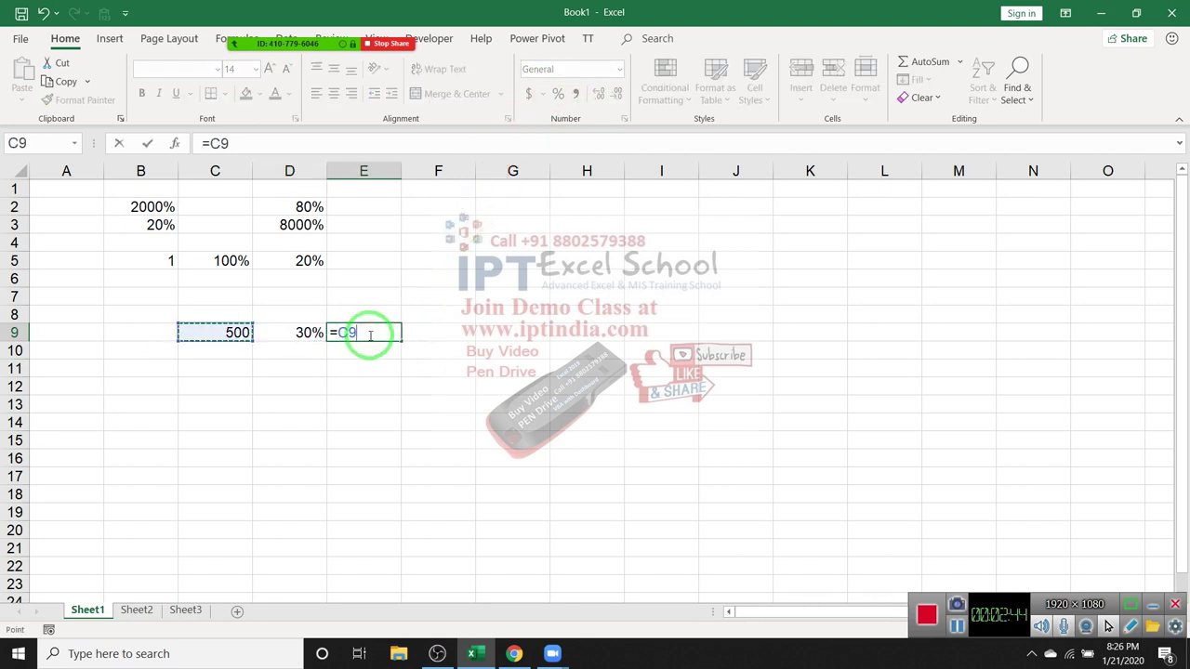
text(*)
key(Left)
key(ctrl+Return)
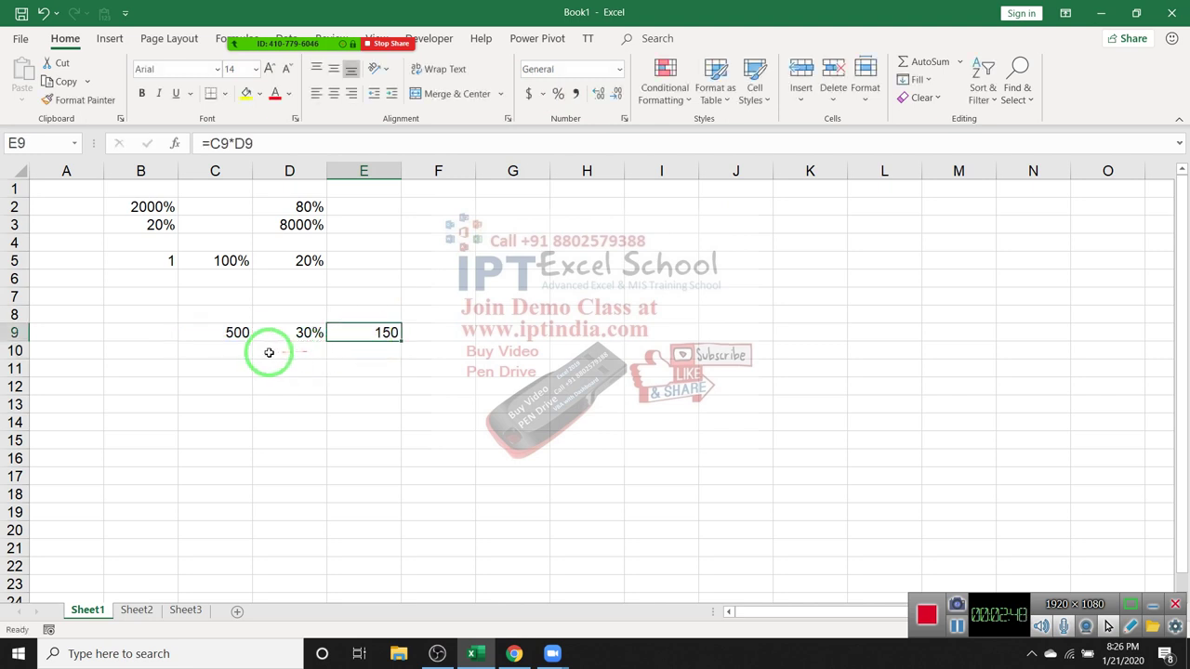
Enter 500 in F6 and 150 in G6
click(414, 276)
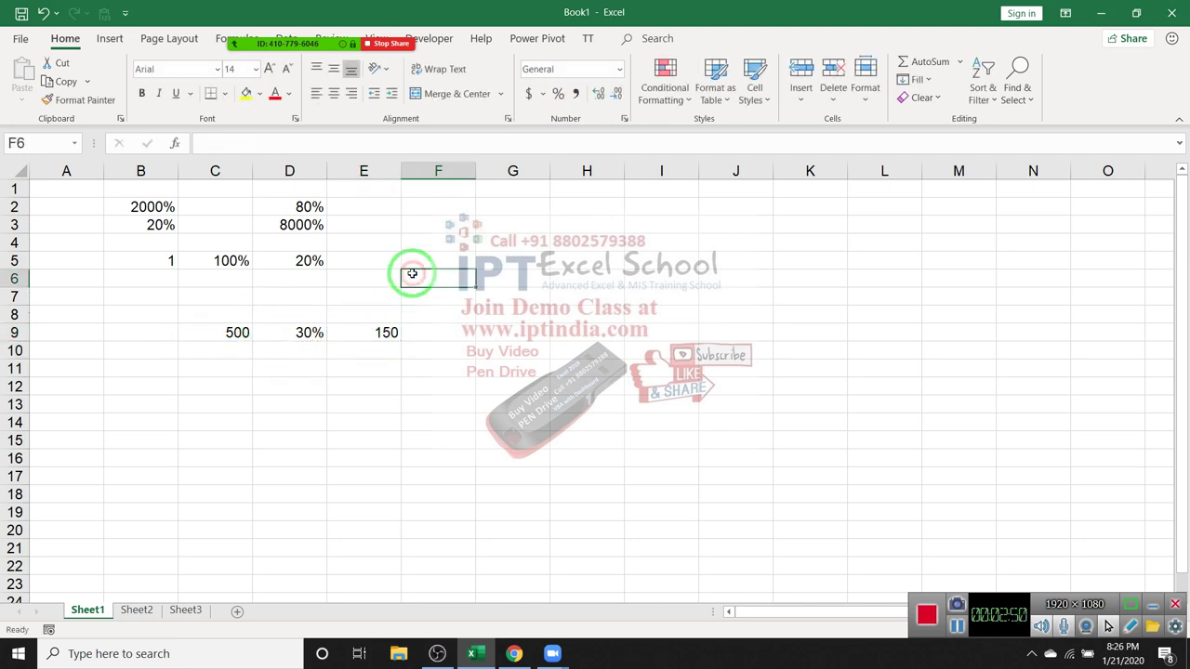
text(500)
key(Tab)
text(15)
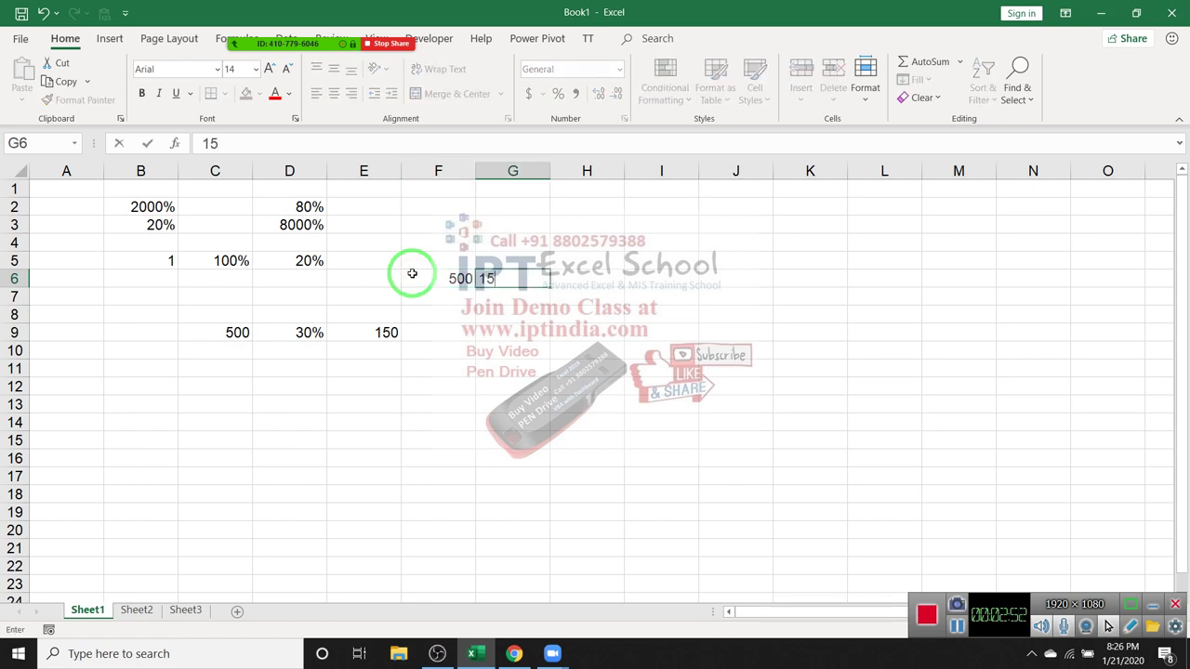
text(0)
key(Return)
Enter =G6/F6 in G7 and show the result as 30%
text(=)
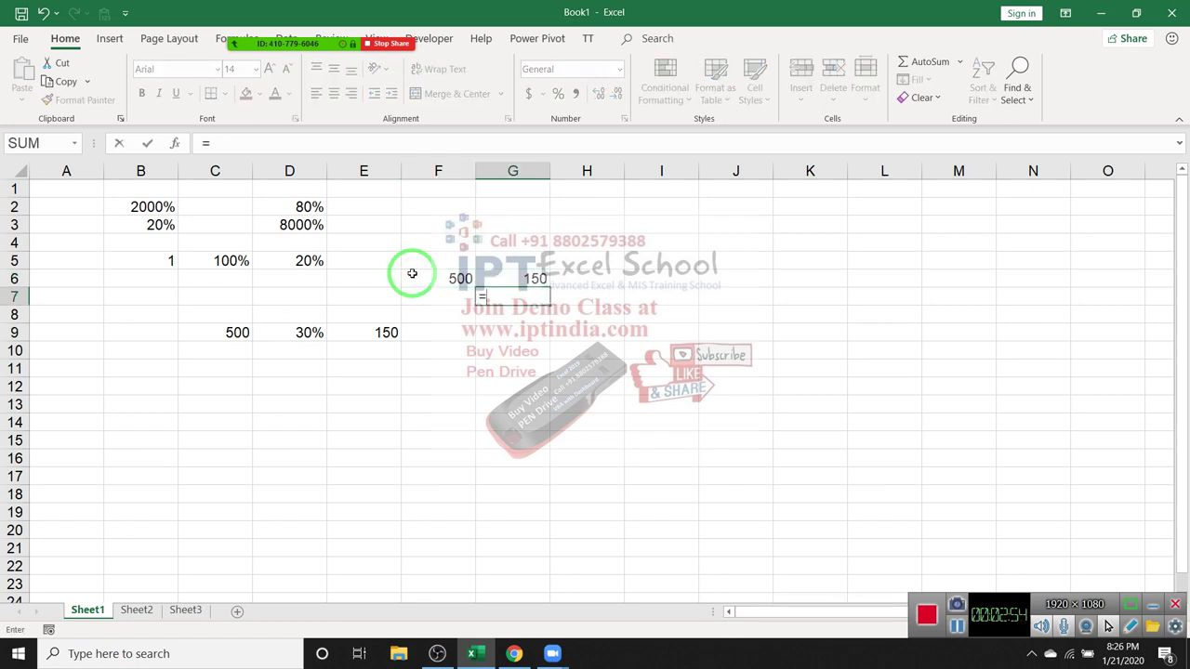
key(Up)
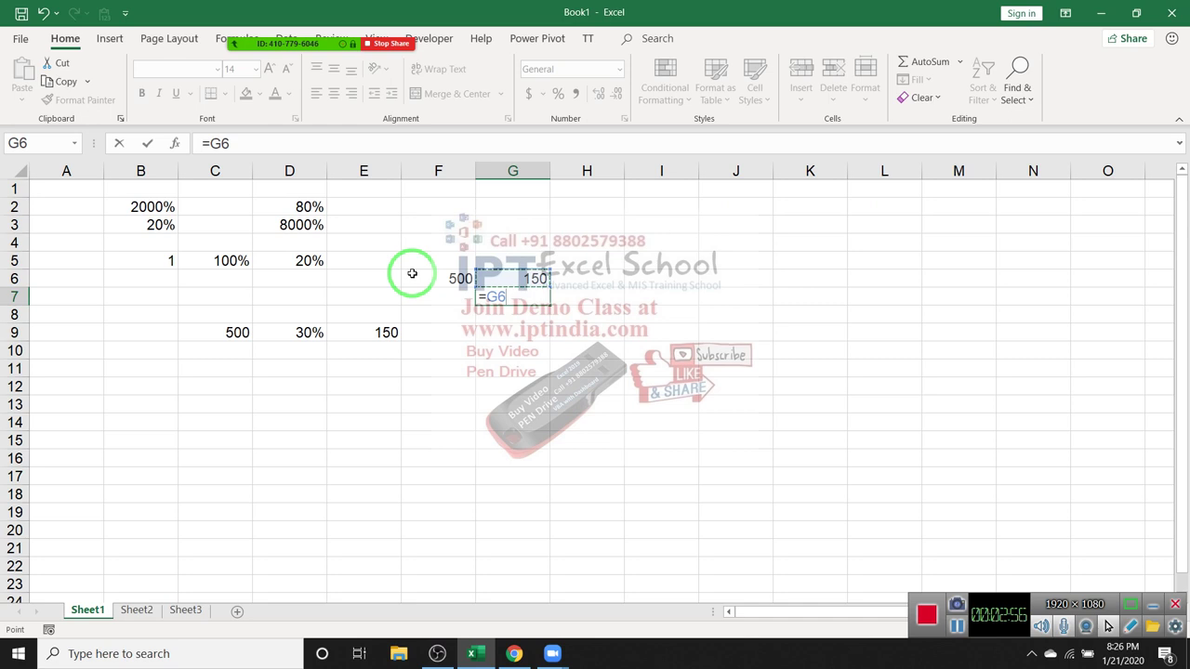
text(/)
key(Up)
click(412, 274)
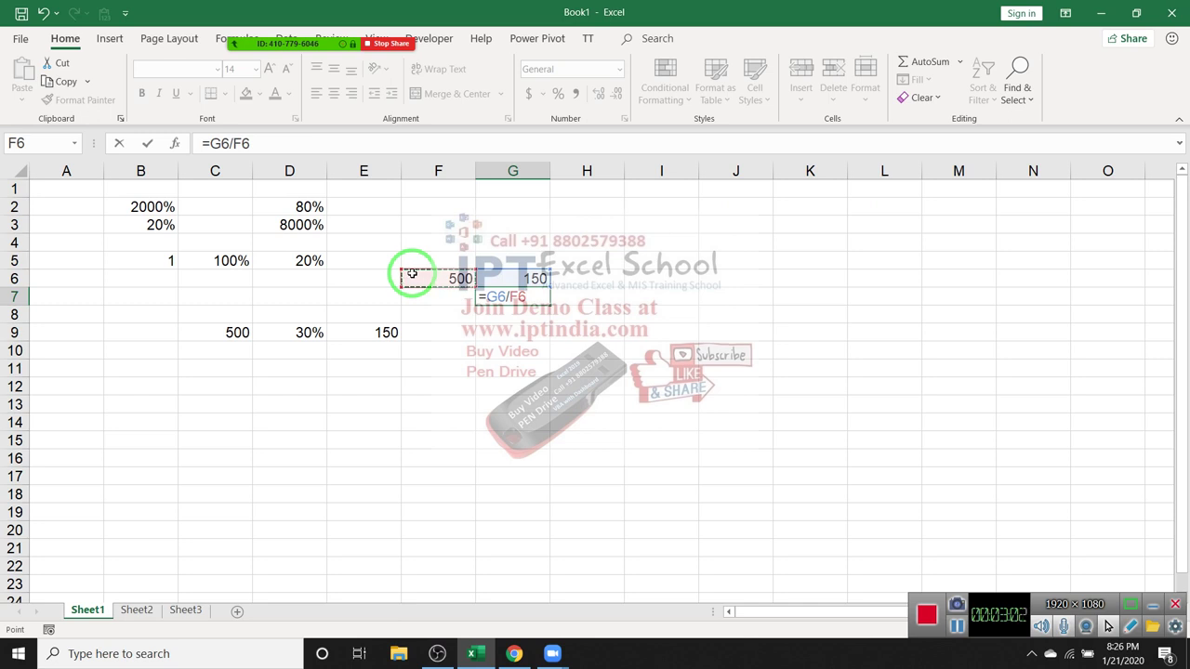
key(Return)
key(Up)
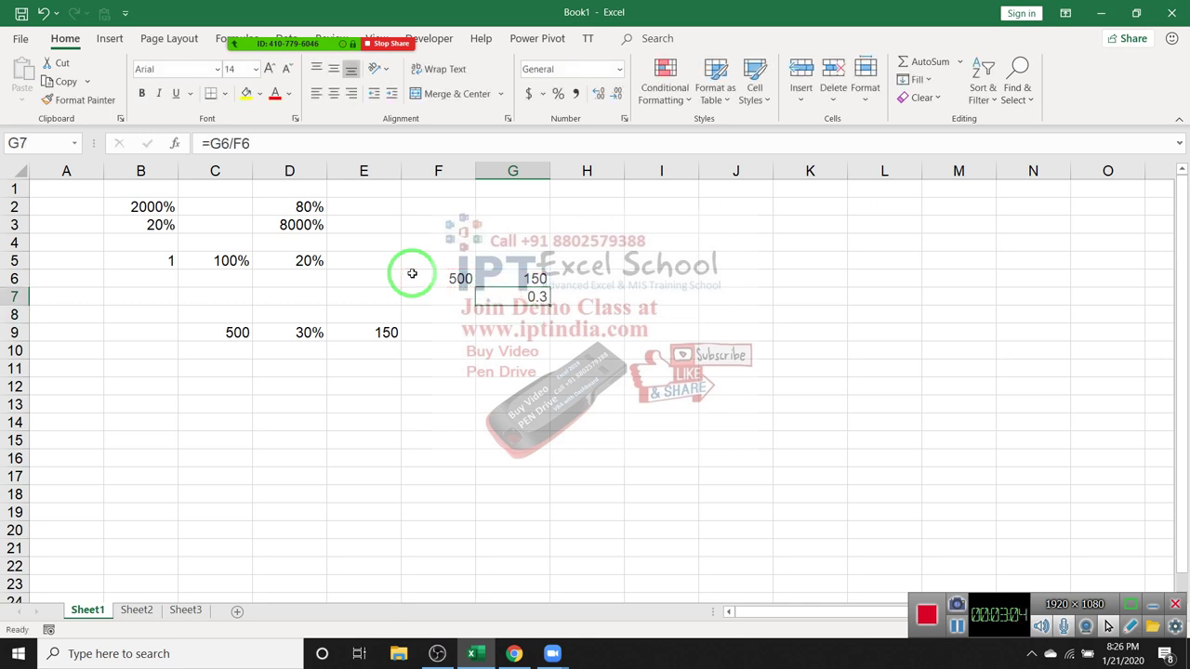
click(557, 94)
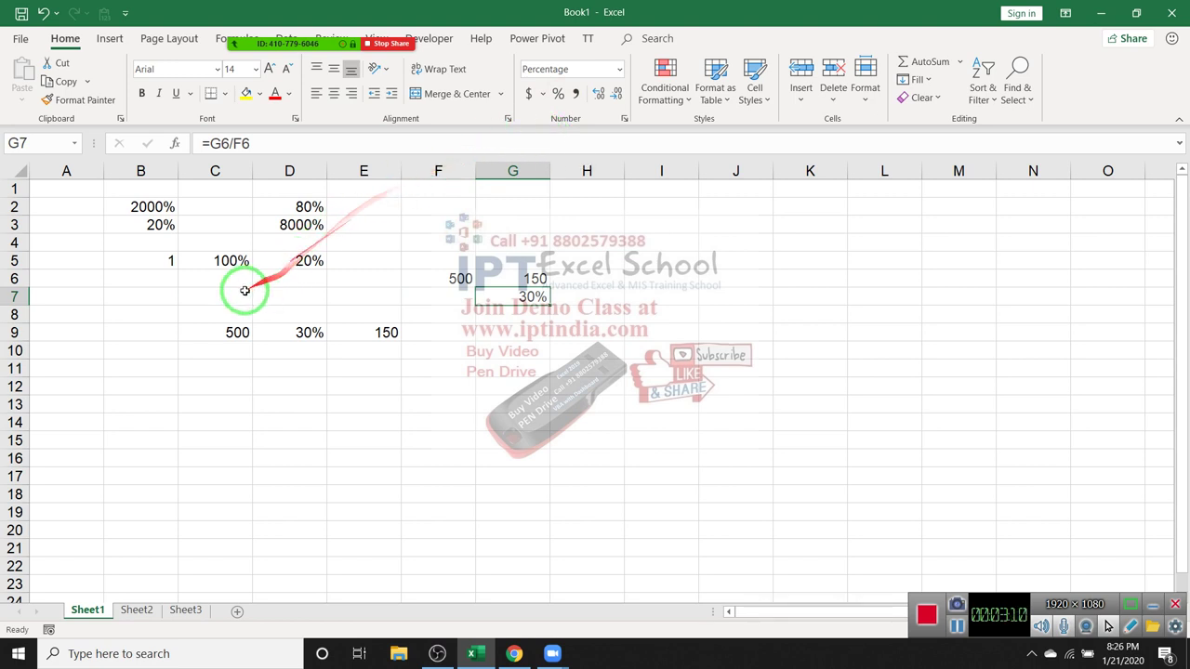
Delete all the example data and enter a % sign in A1
click(14, 360)
key(ctrl+a)
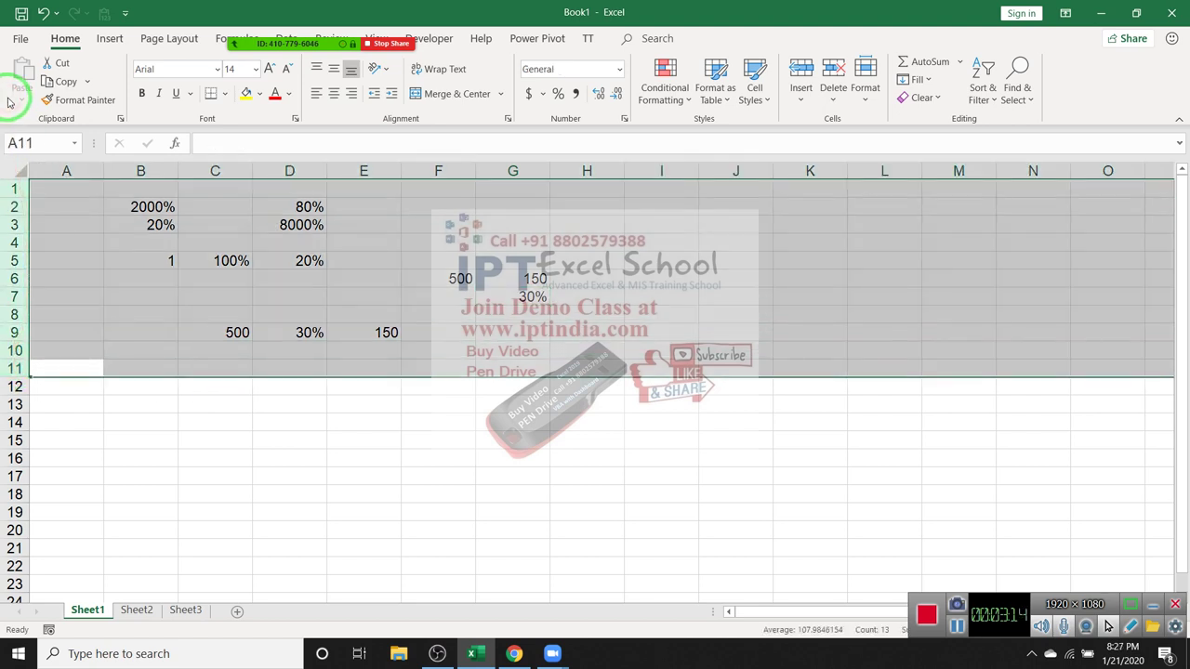
key(Delete)
key(Up)
key(ctrl+Home)
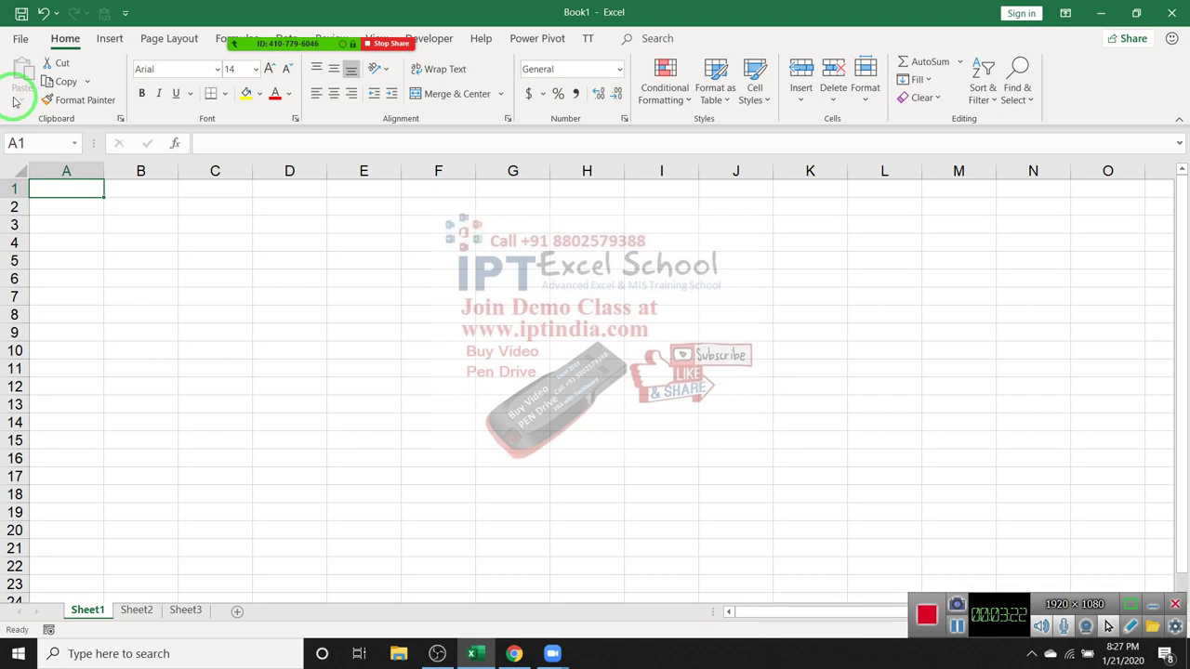
text(100)
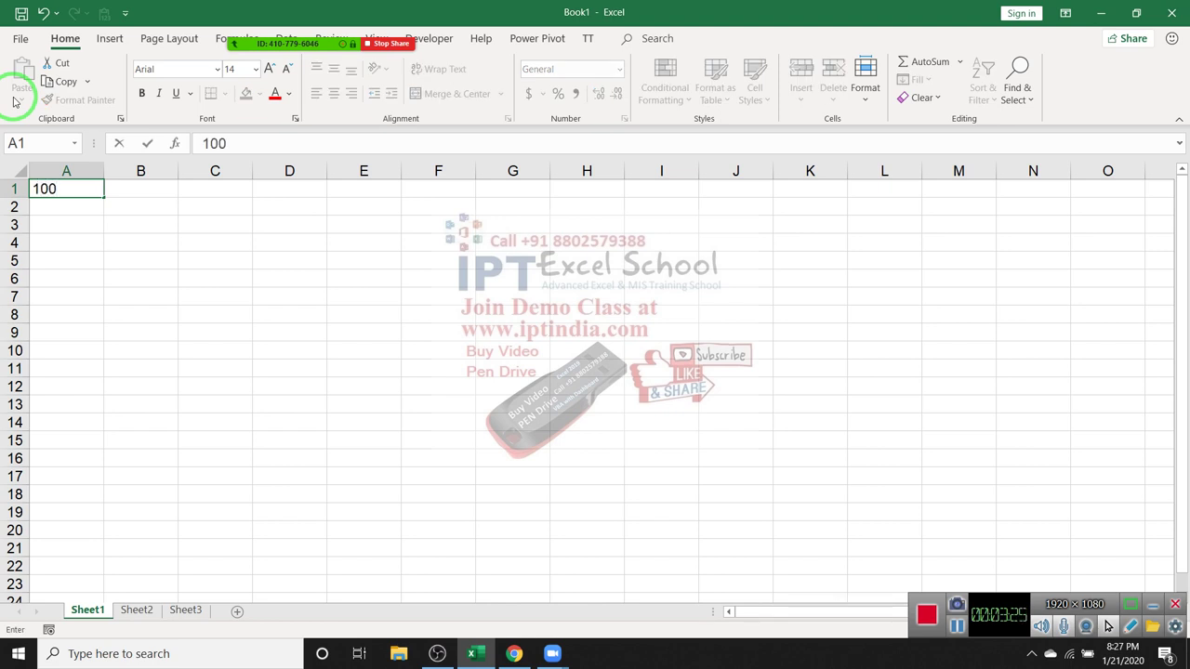
key(Escape)
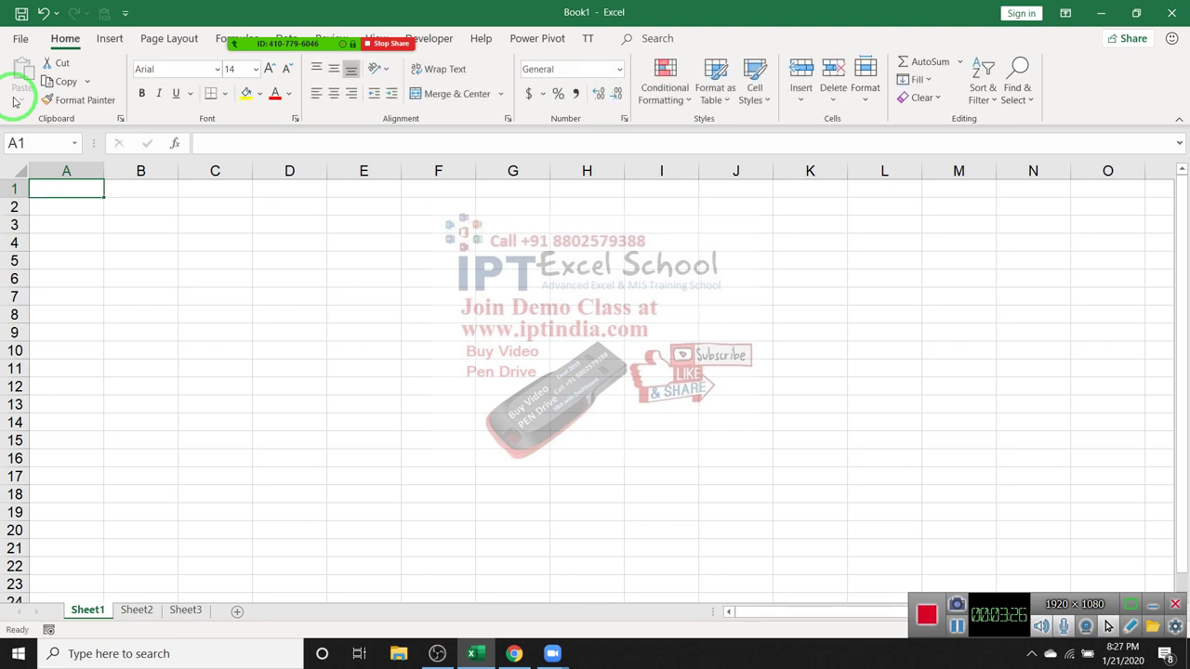
text(%)
key(Return)
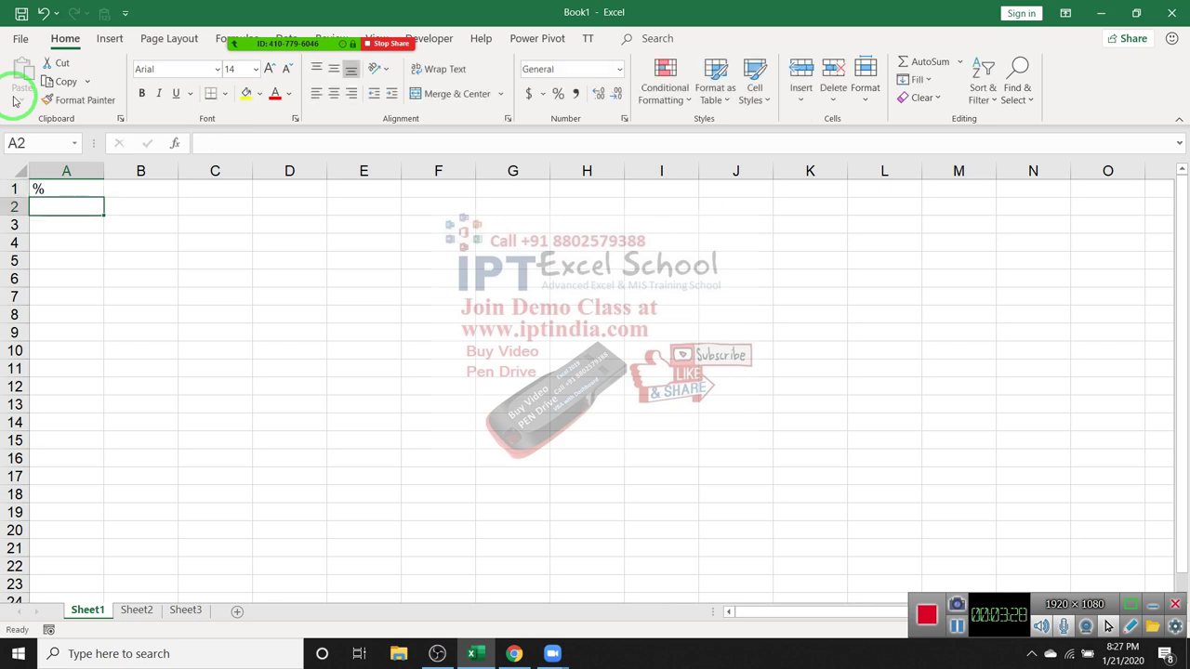
mouse_move(288, 43)
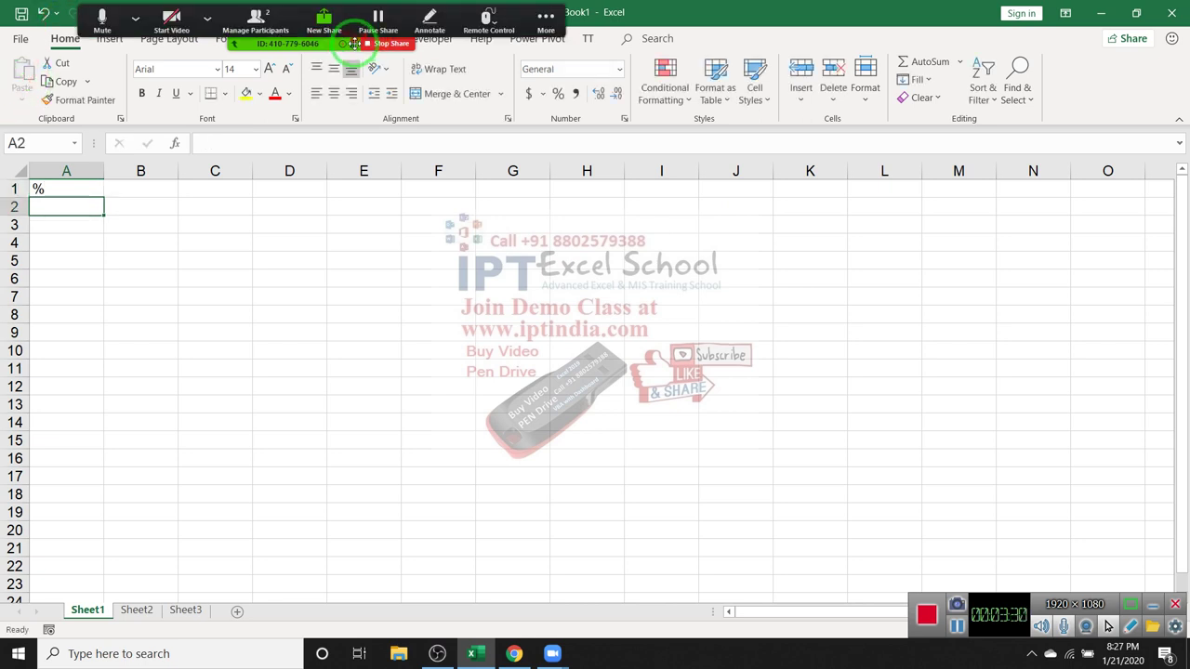
Mute the microphone from Zoom's toolbar and check then close the participants list
click(207, 19)
click(134, 19)
click(102, 18)
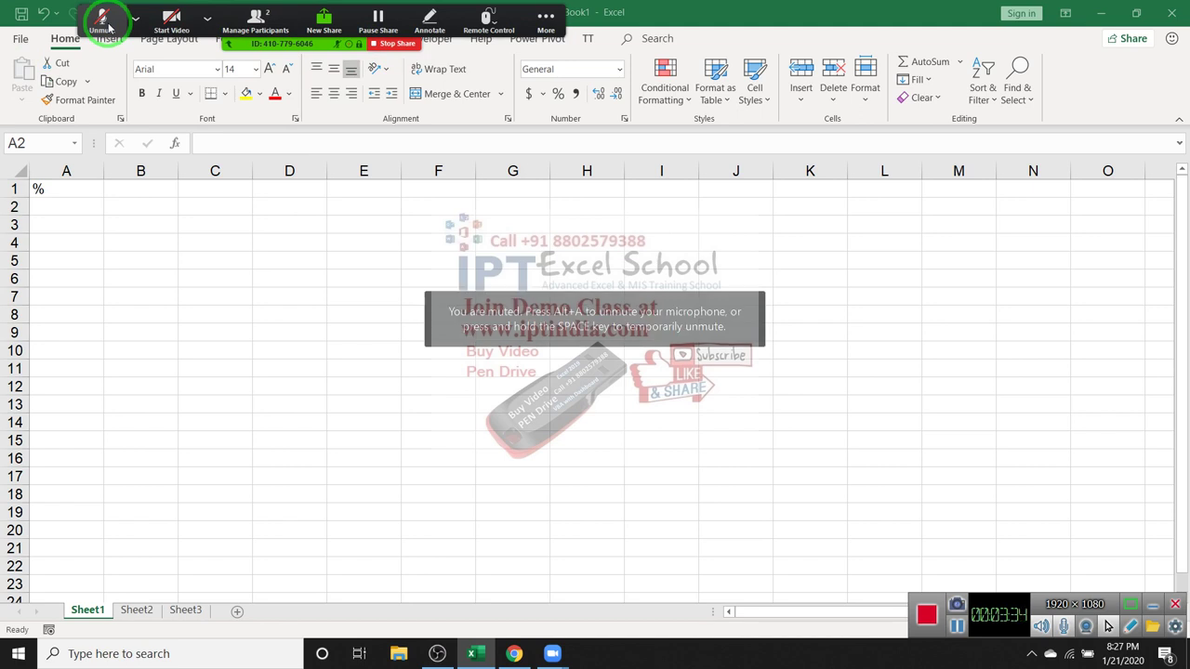
click(256, 18)
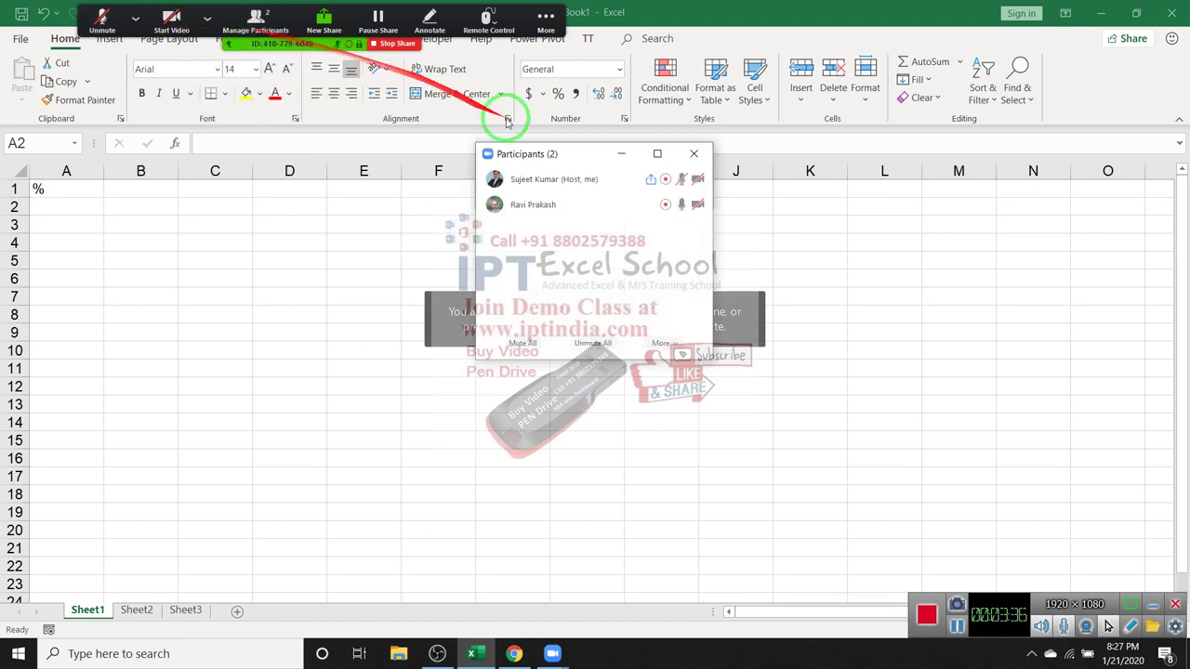
click(696, 155)
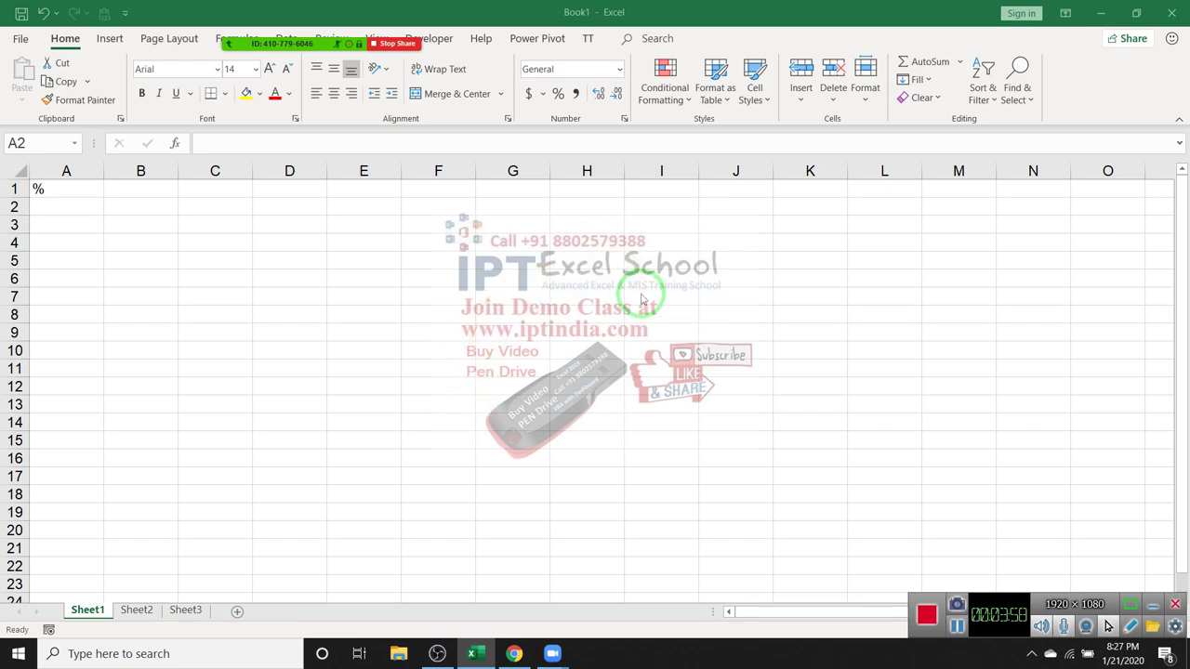
Show the desktop to circle a banner with an annotation, then return to Excel Book1 muted
key(super+d)
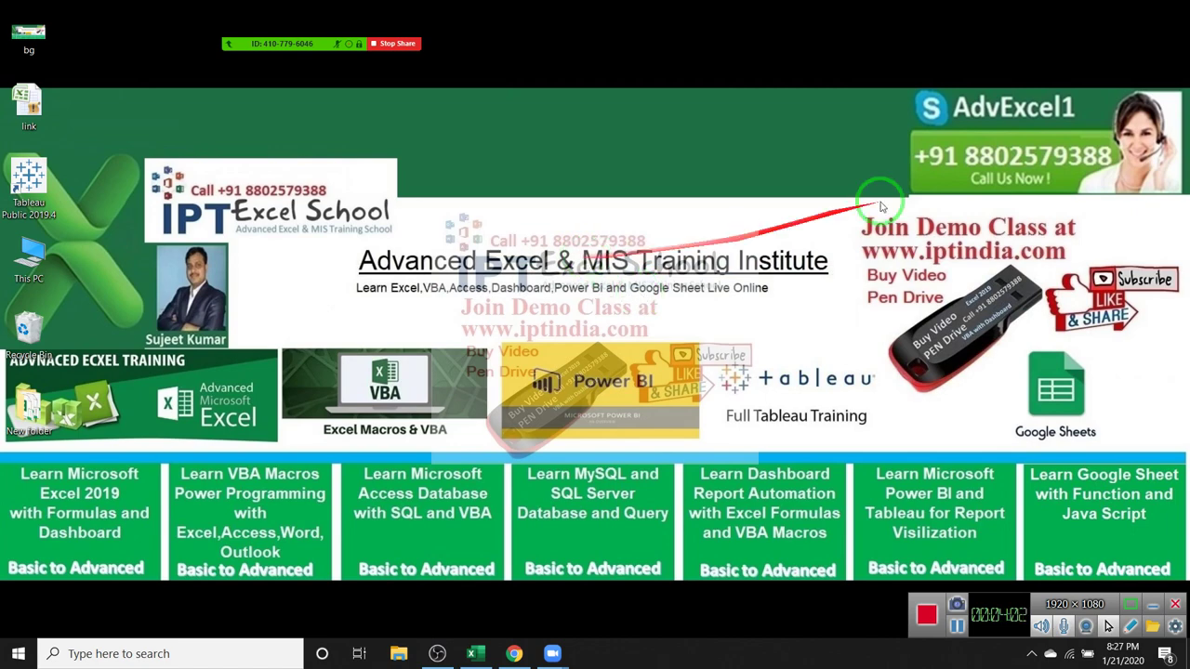
mouse_move(911, 189)
mouse_down()
mouse_move(944, 169)
mouse_move(1036, 272)
mouse_up()
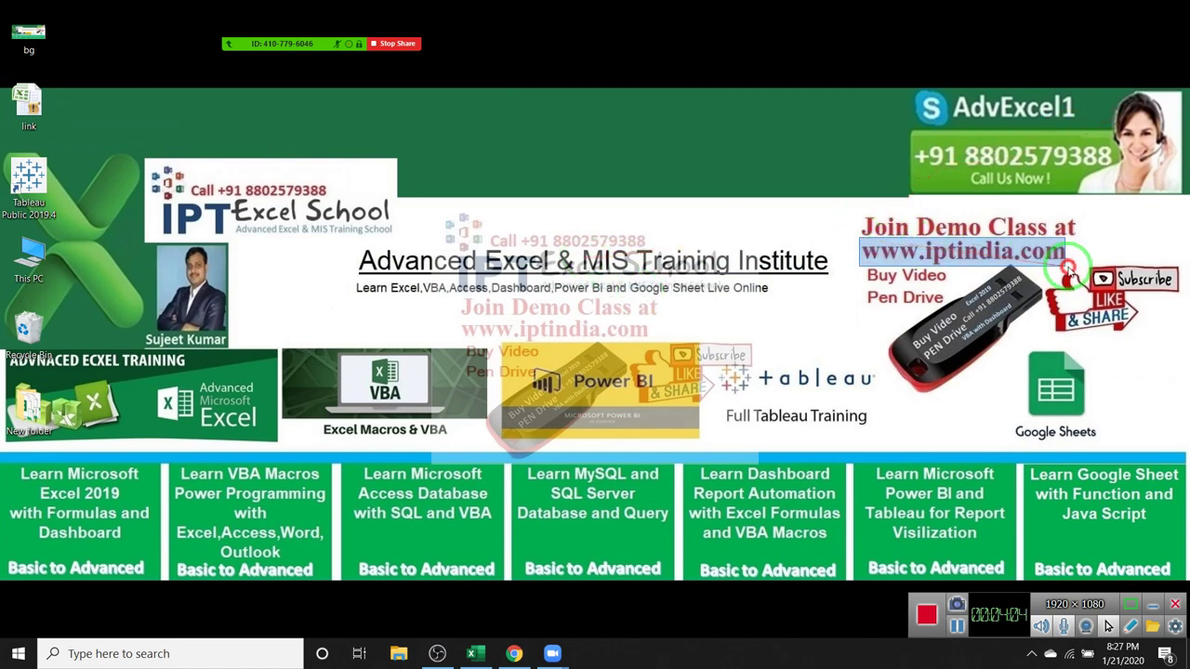
key(alt+Tab)
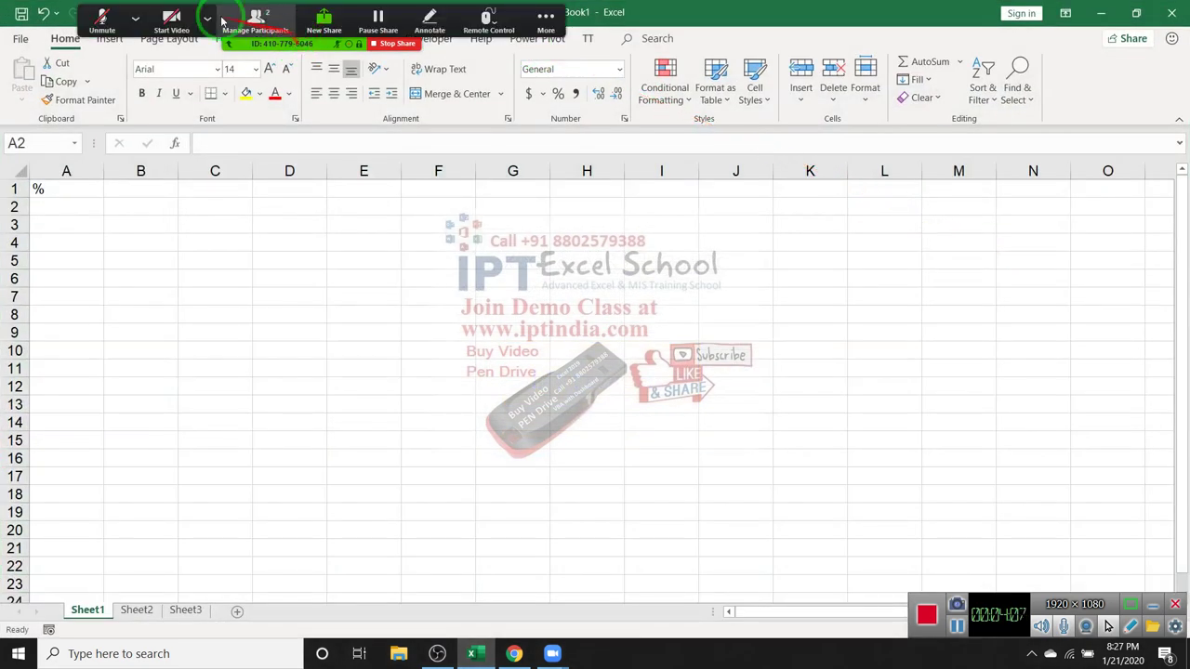
mouse_move(323, 19)
click(134, 17)
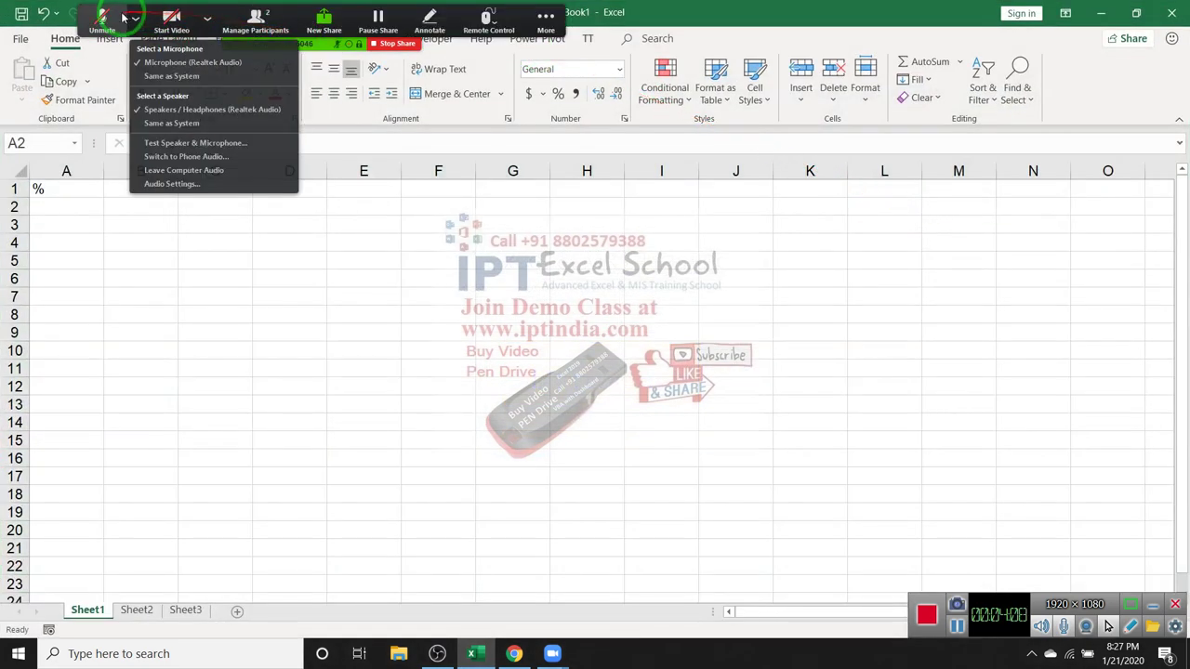
click(105, 19)
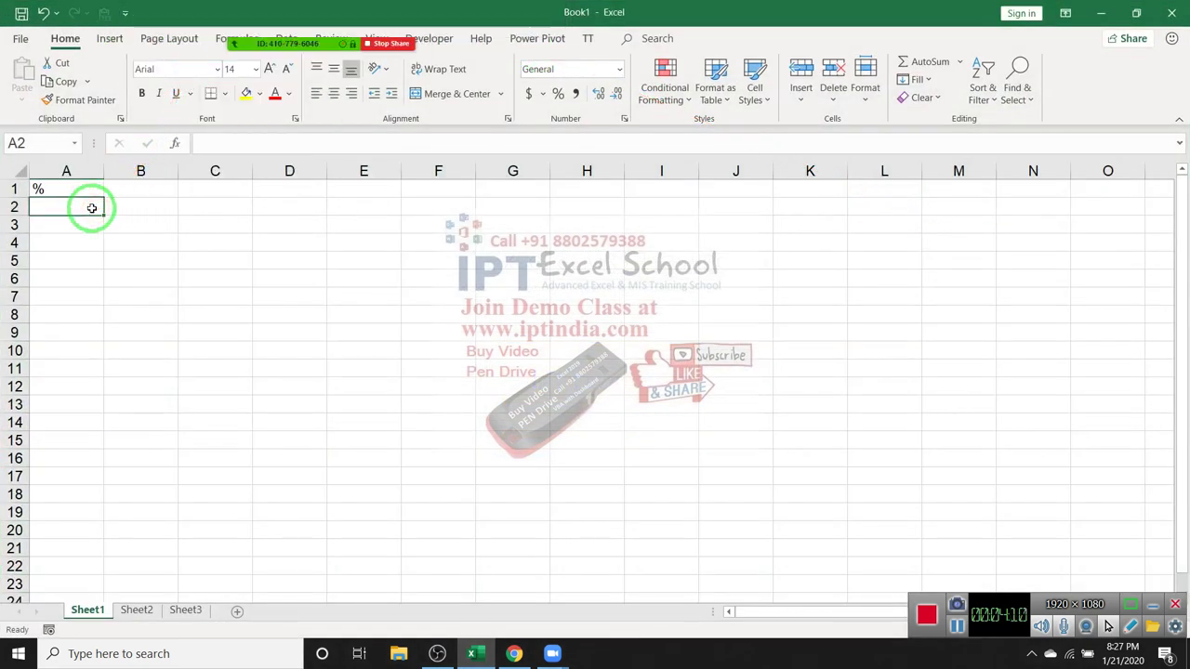
Enter =RANDBETWEEN(10,90) in A2 and fill it across A2:J9
text(=ra)
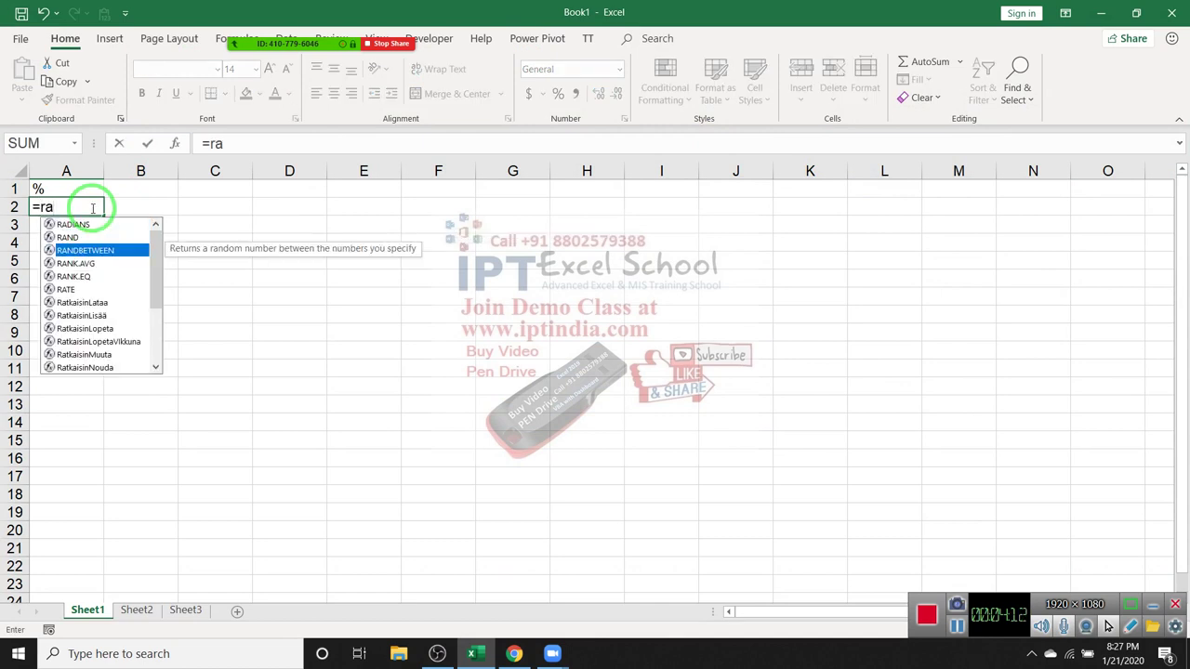
key(Tab)
text(1)
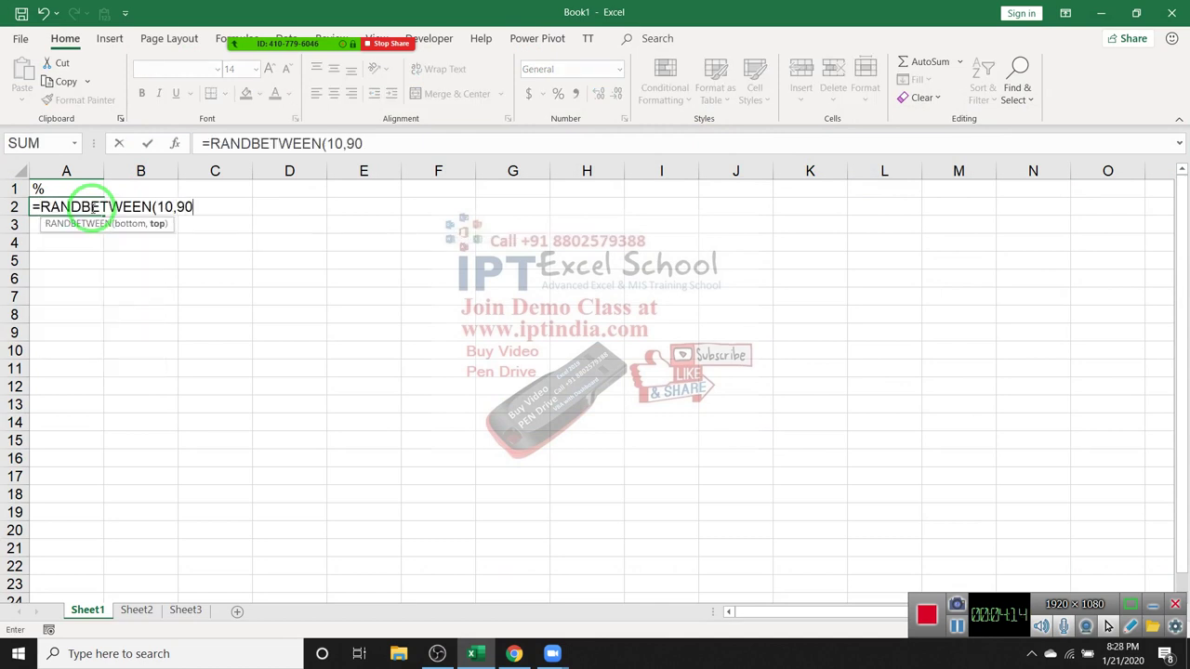
key(Return)
key(Up)
key(shift+Right)
key(shift+Right)
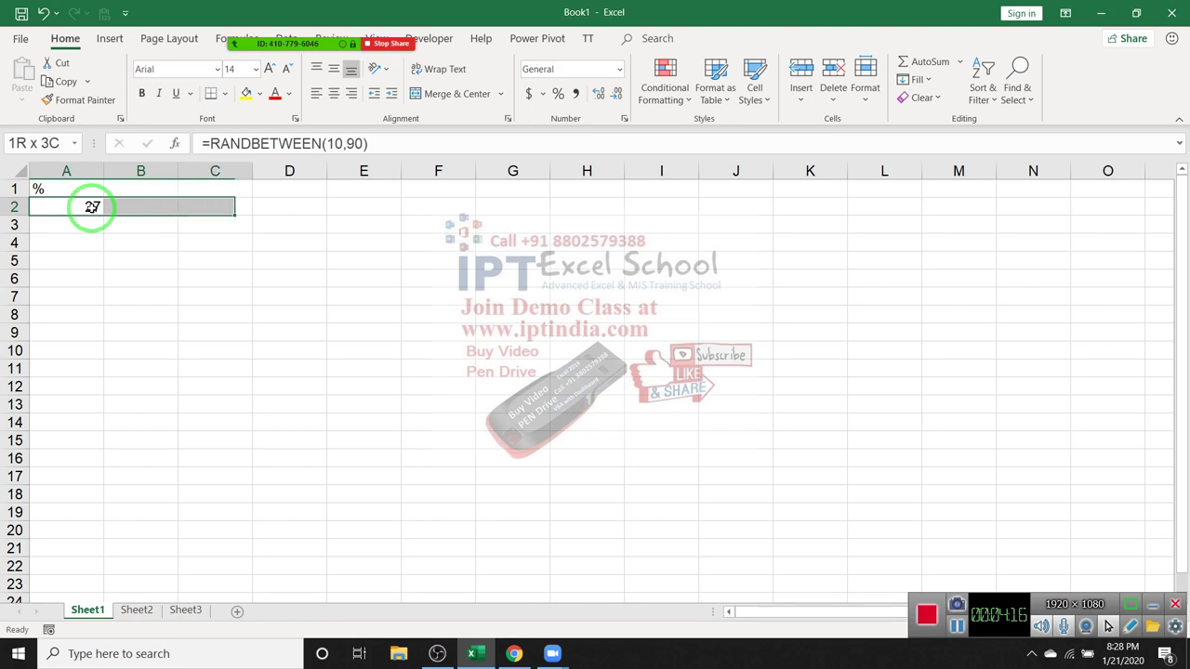
key(shift+Right)
key(shift+Right)
key(shift+Right)
key(shift+Right)
key(shift+Right)
key(shift+Down)
key(shift+Down)
key(shift+Down)
key(shift+Down)
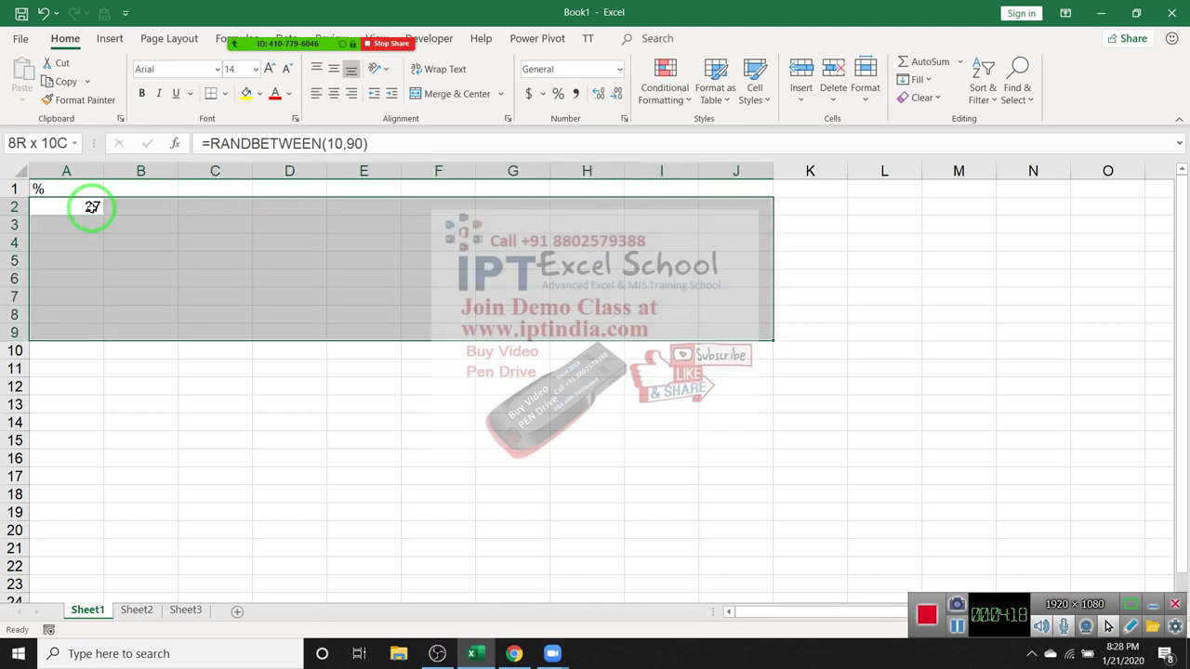
key(ctrl+r)
key(ctrl+d)
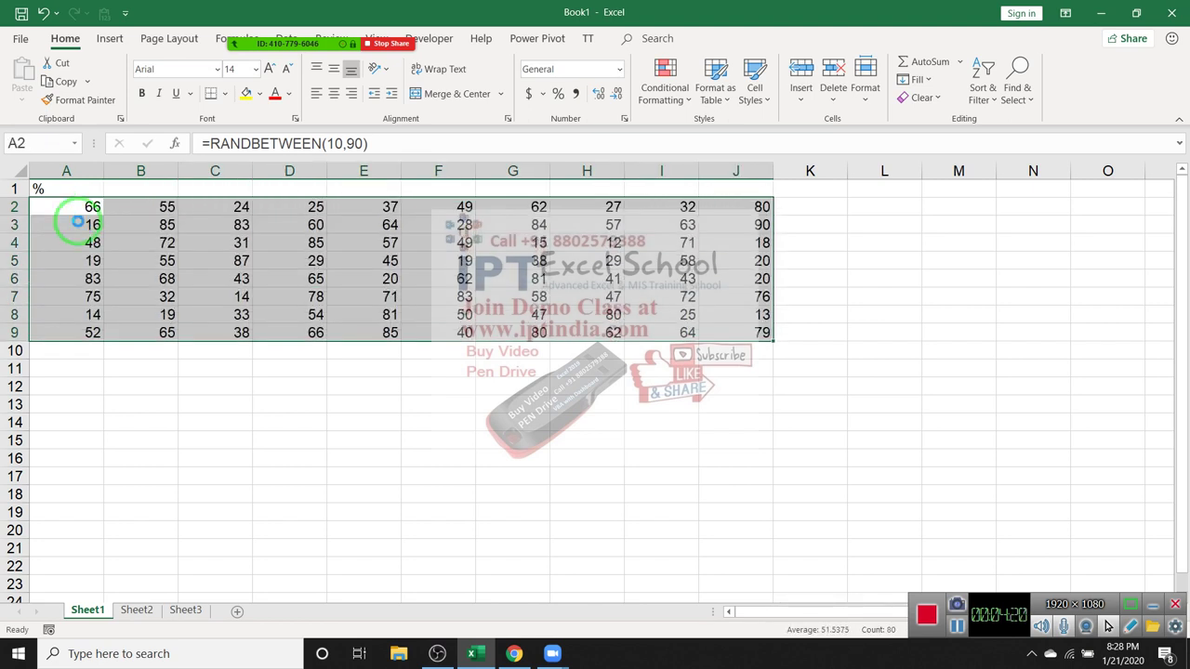
Copy A2:J9, paste it back as fixed values, and select the number table
key(ctrl+c)
click(20, 100)
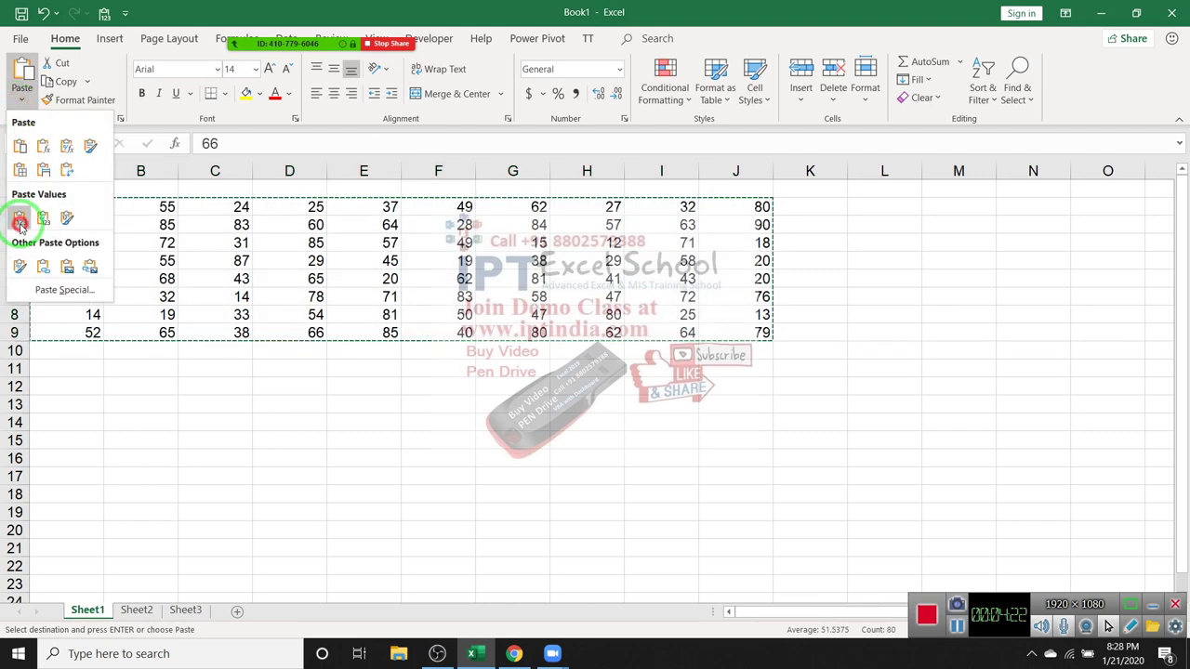
click(14, 224)
click(168, 242)
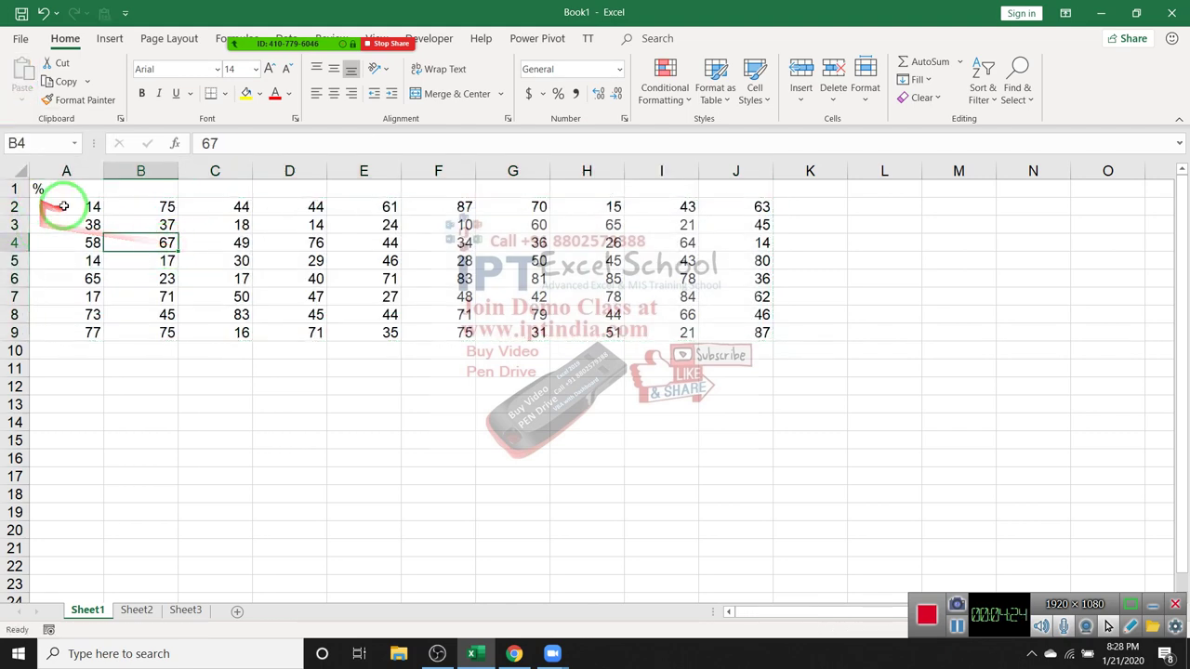
mouse_move(46, 206)
mouse_down()
mouse_move(636, 238)
mouse_move(765, 332)
mouse_up()
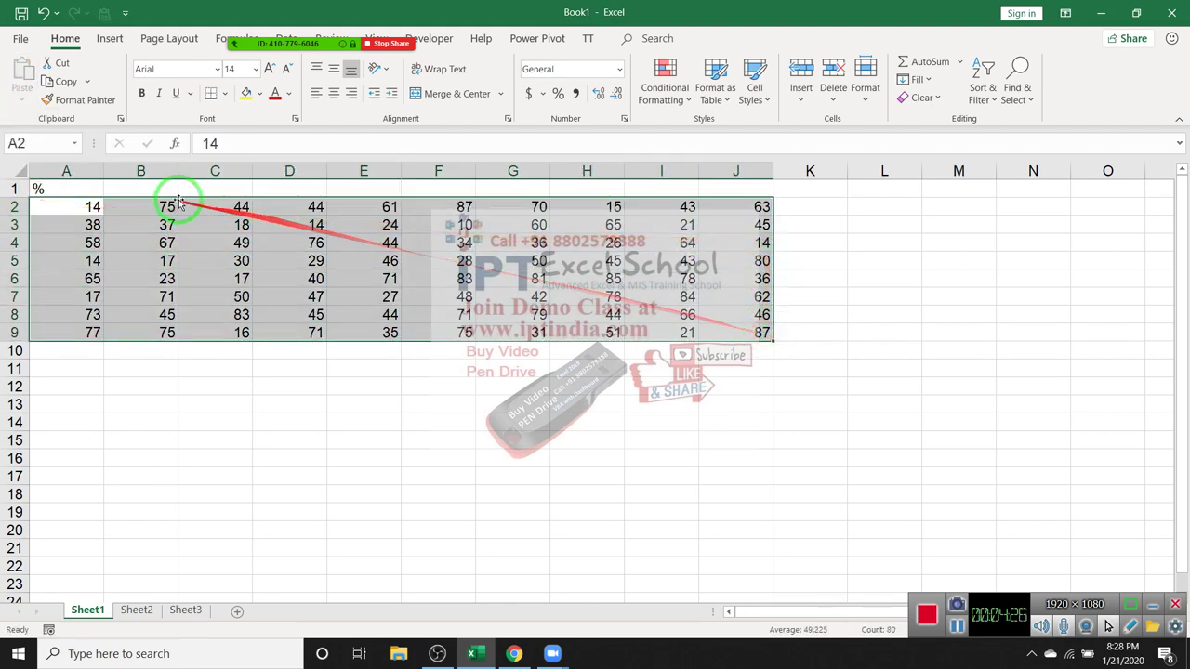
click(95, 206)
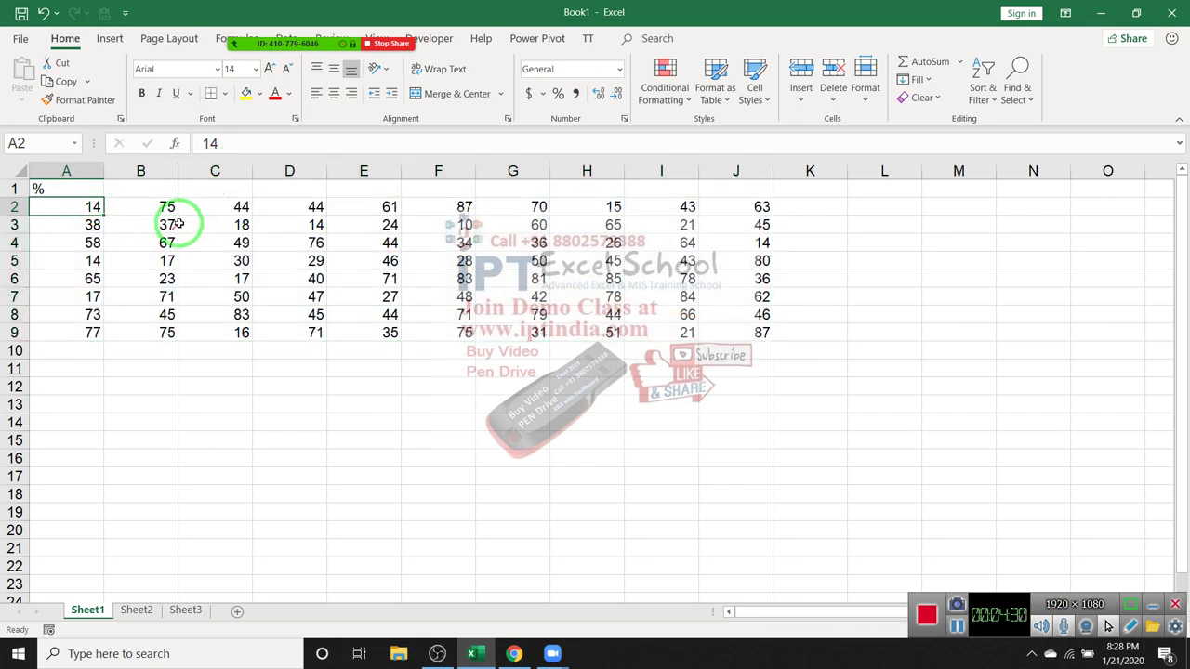
drag(61, 207, 735, 331)
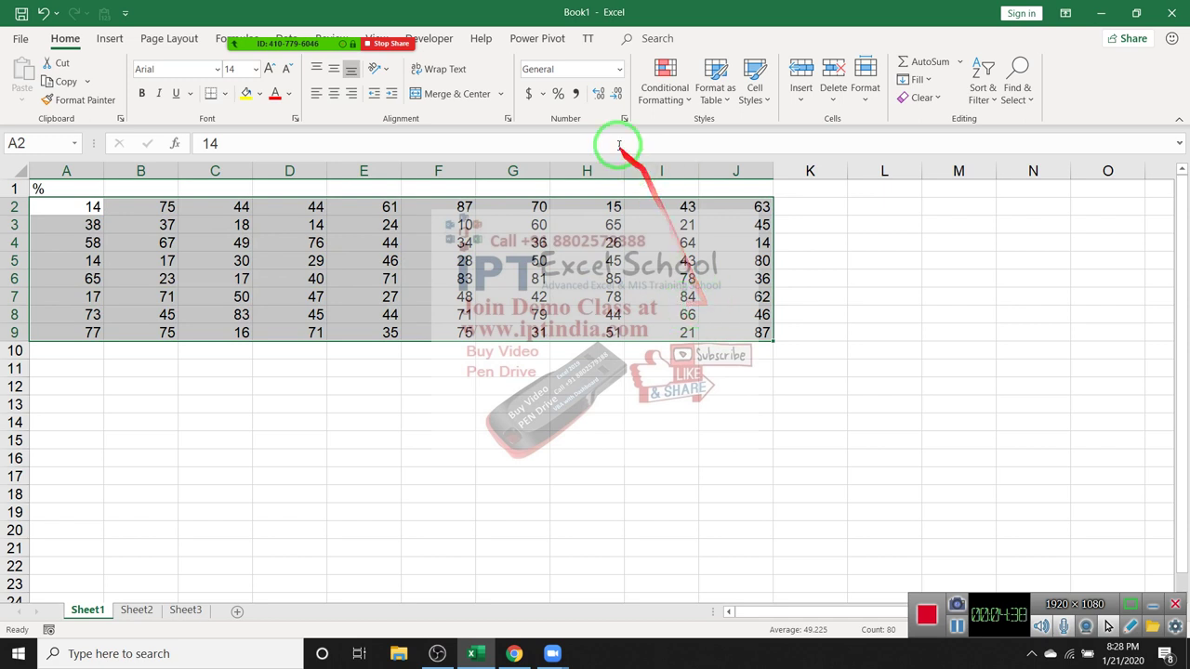
Try percentage formatting and 14% and 0.14 entries in A2, undoing each change
click(558, 93)
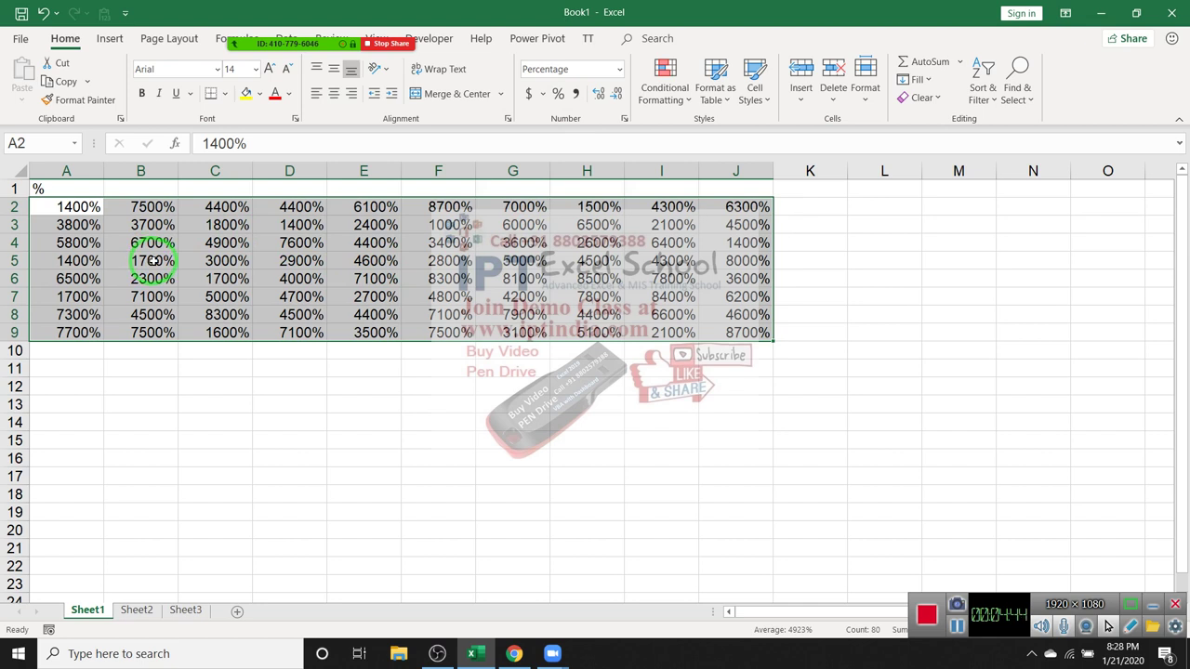
key(ctrl+z)
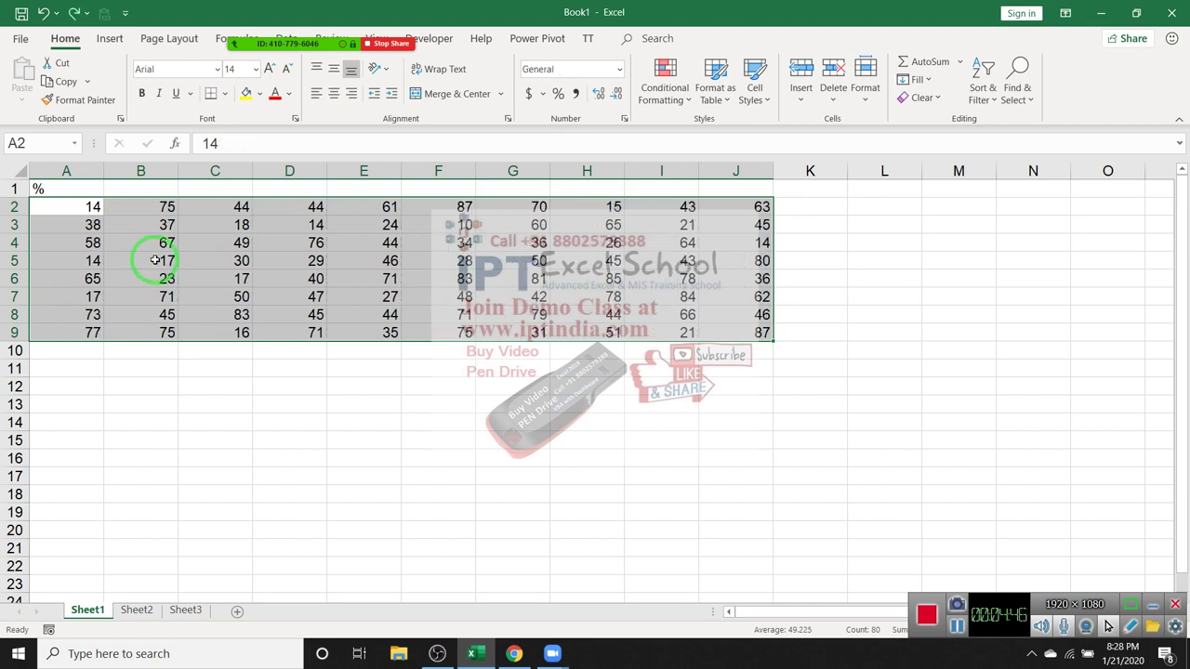
click(93, 207)
click(260, 144)
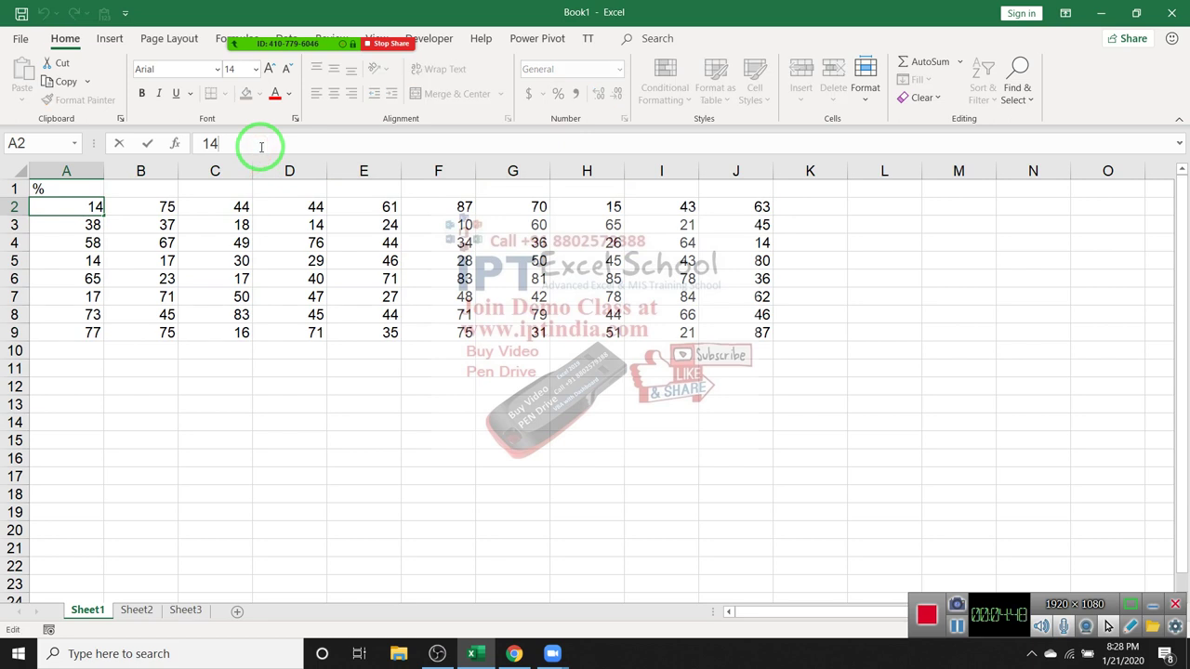
text(%)
key(Return)
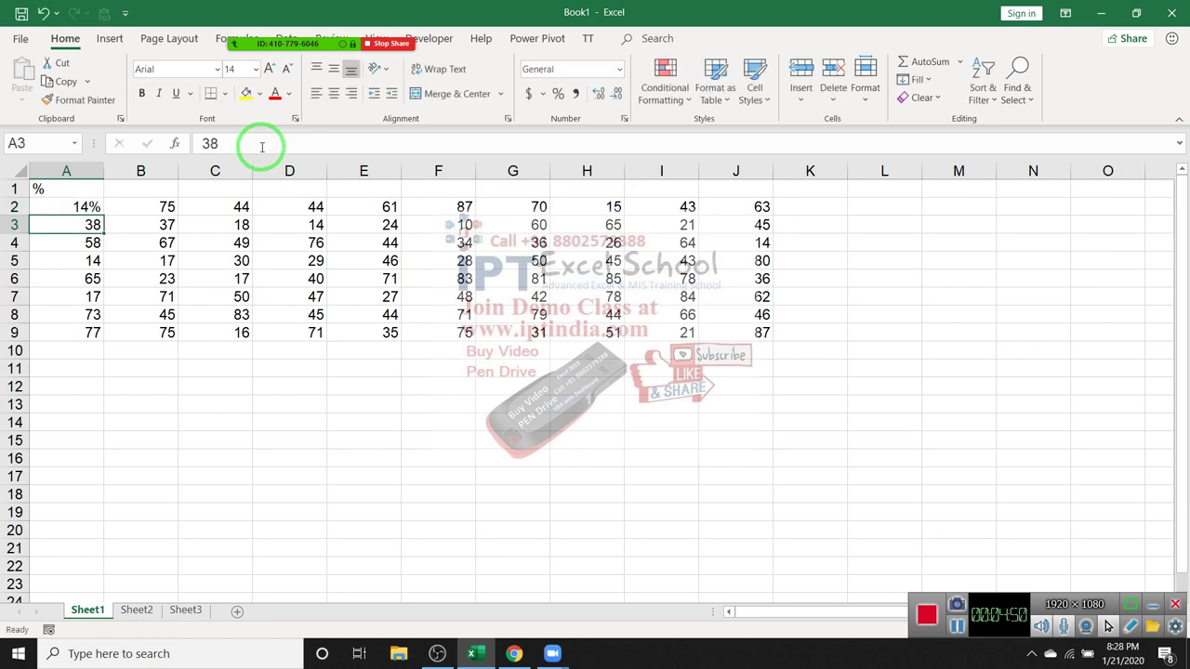
key(ctrl+z)
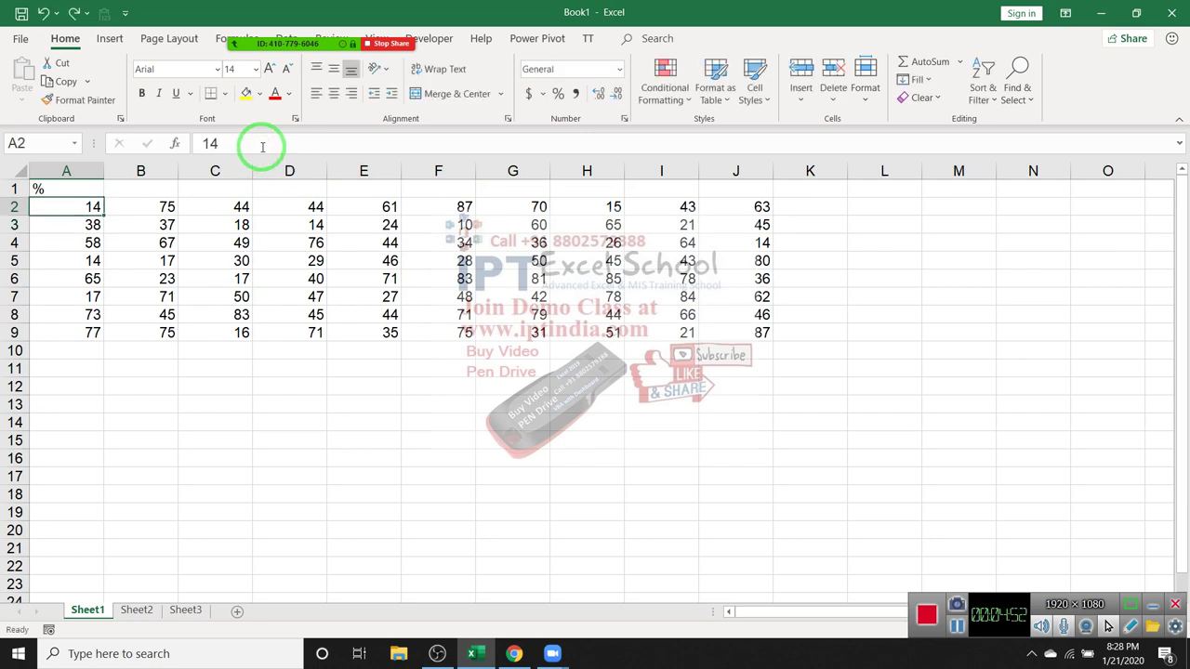
text(0.)
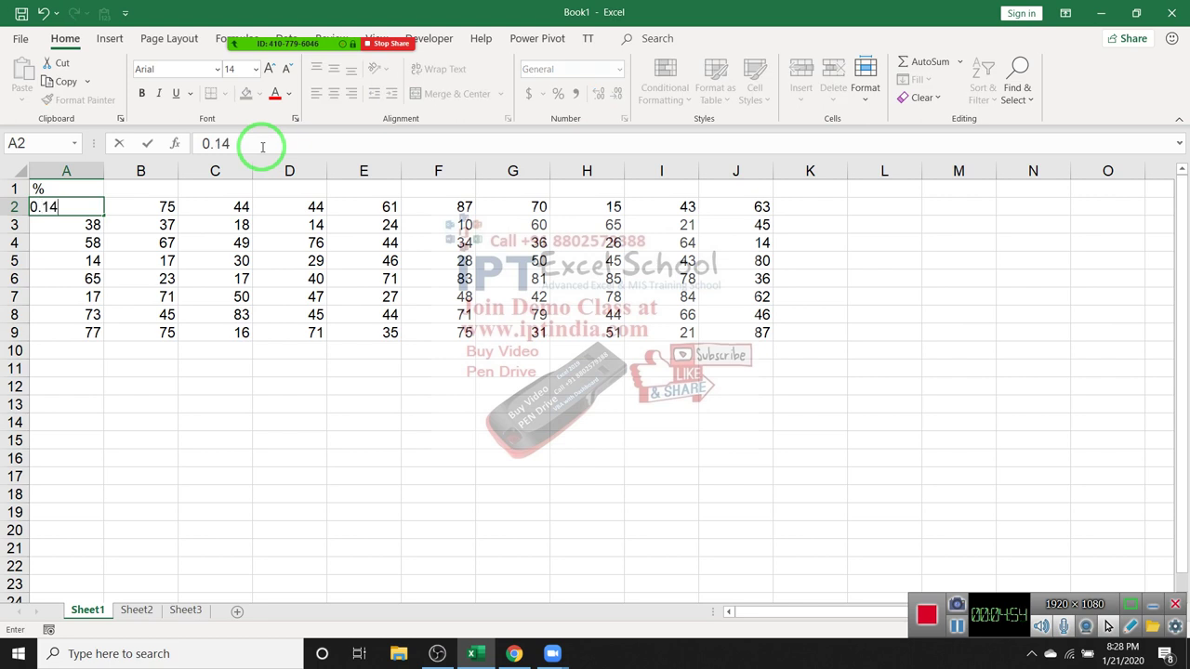
key(Return)
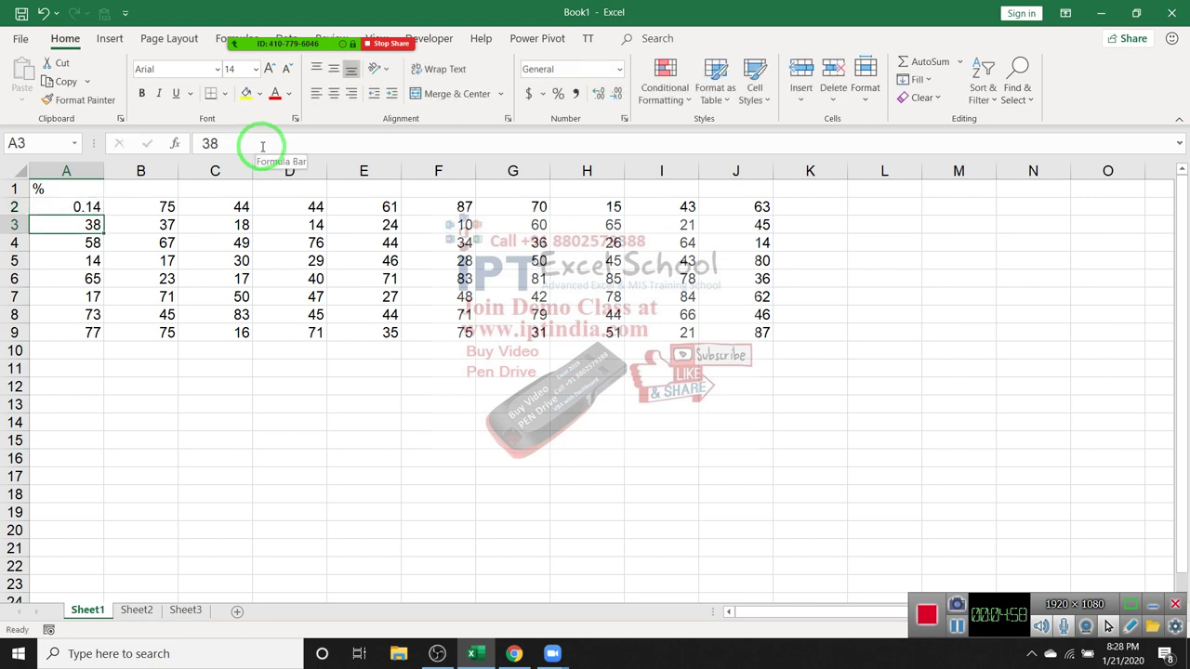
key(ctrl+z)
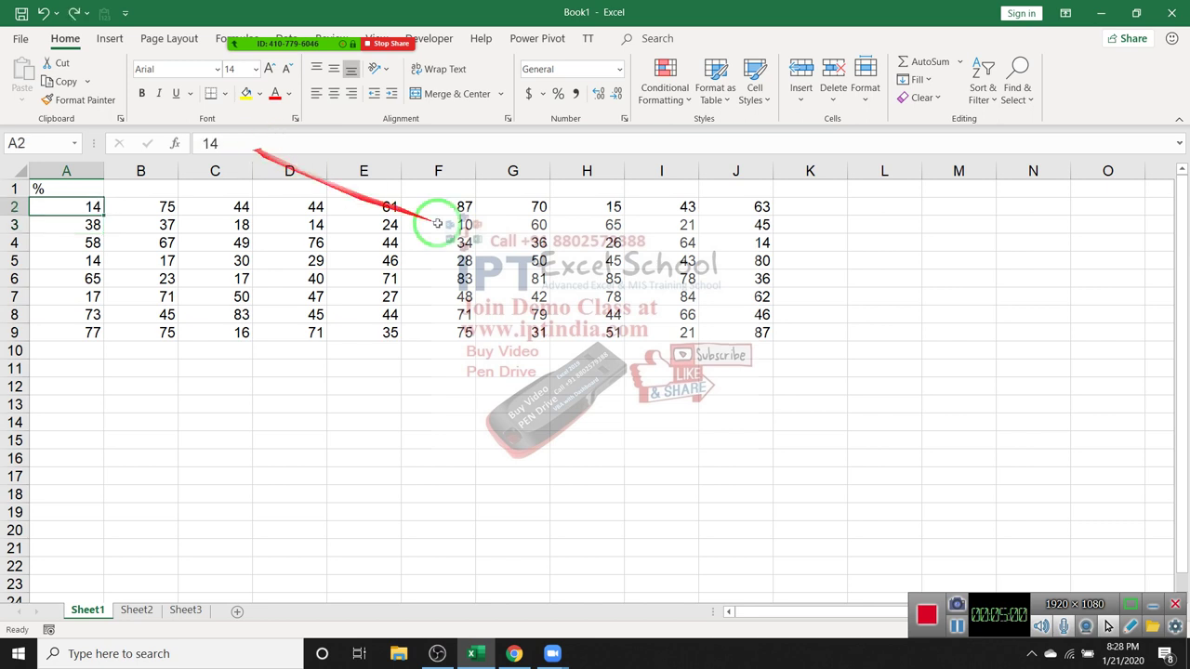
Enter 100 in L4 and copy it
click(841, 242)
click(886, 243)
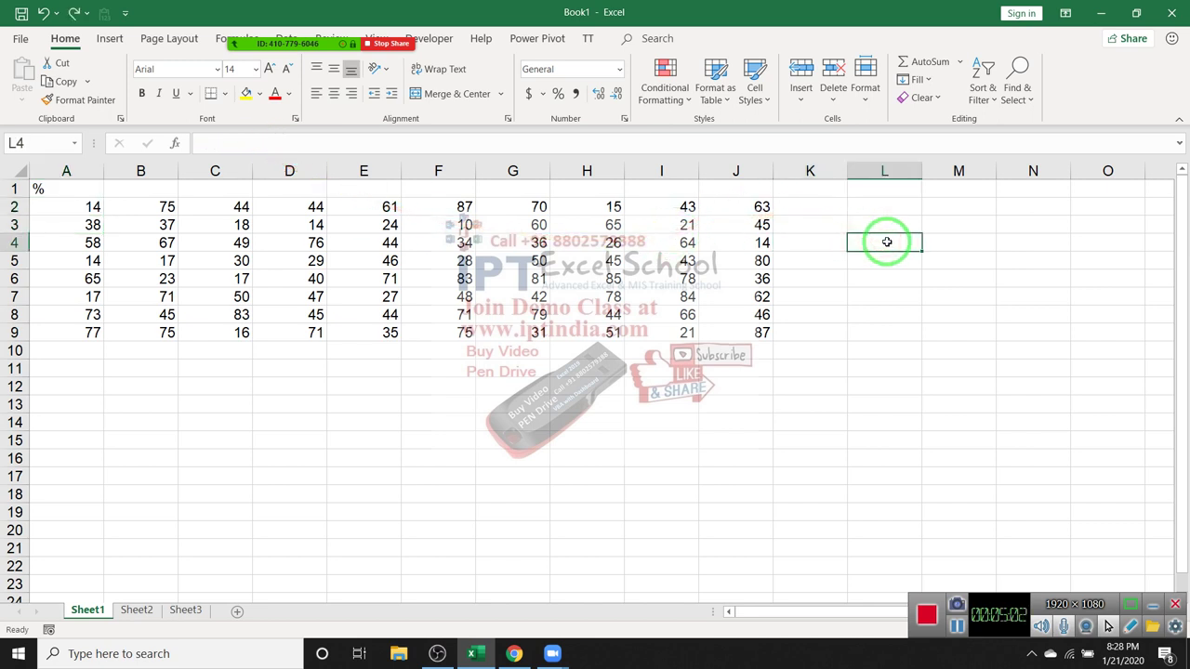
text(100)
key(Return)
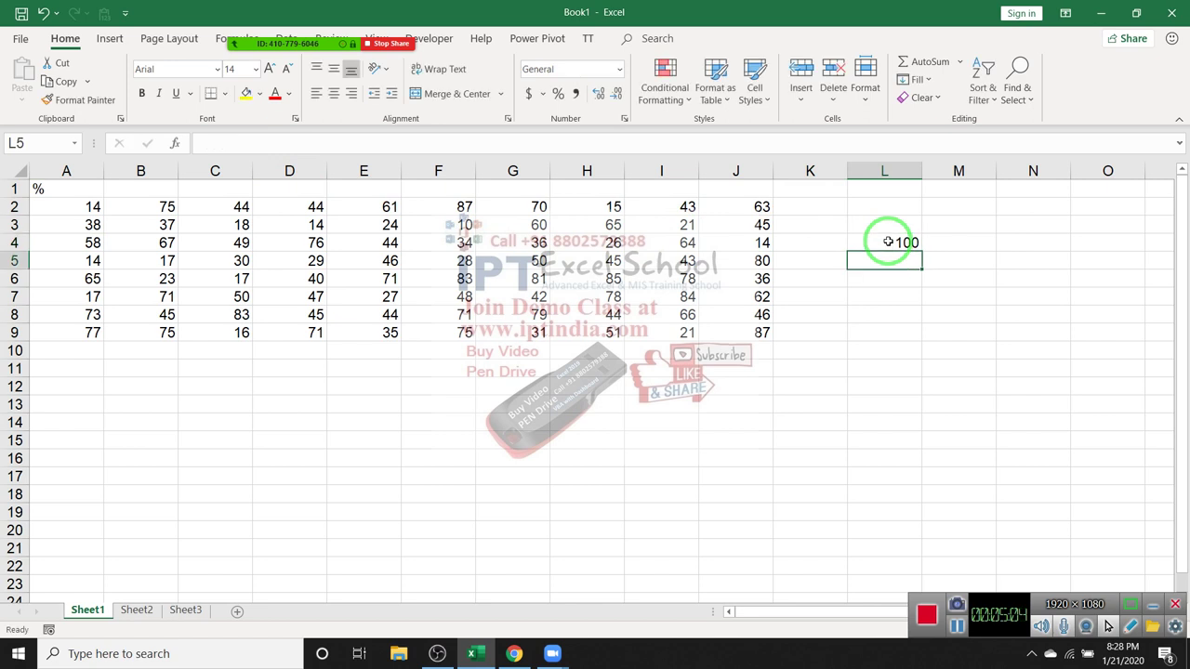
click(885, 242)
key(ctrl+c)
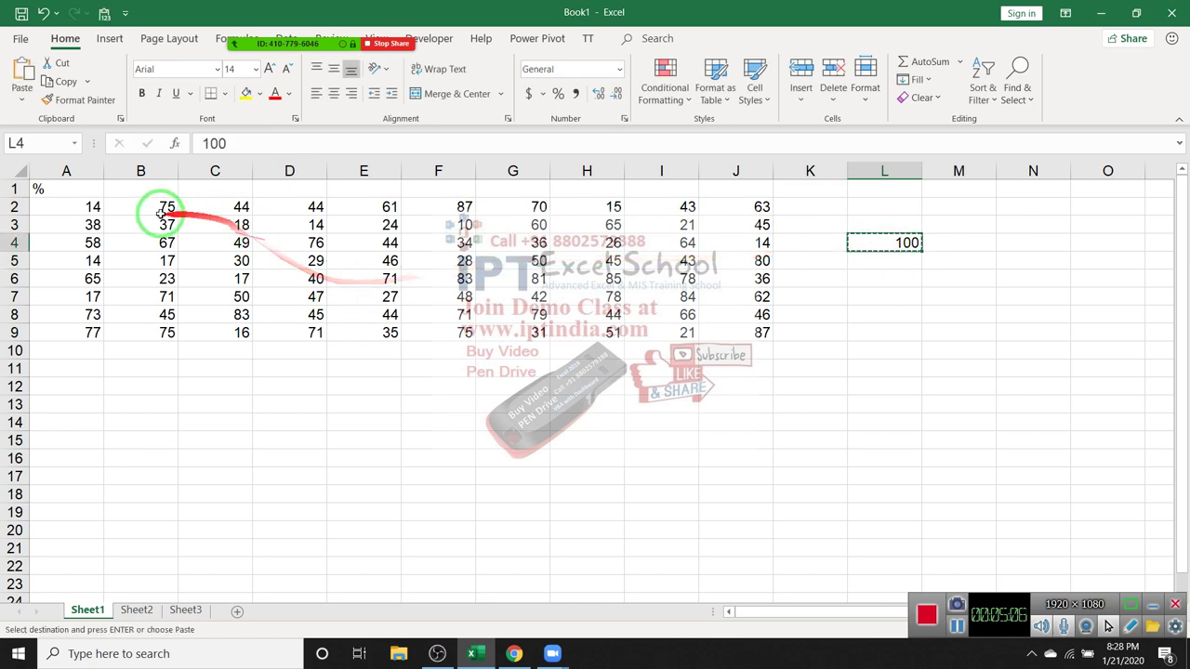
Divide the A2:J9 table by the copied 100 with Paste Special Divide, then format it as percentages
mouse_move(88, 206)
mouse_down()
mouse_move(442, 285)
mouse_move(736, 333)
mouse_up()
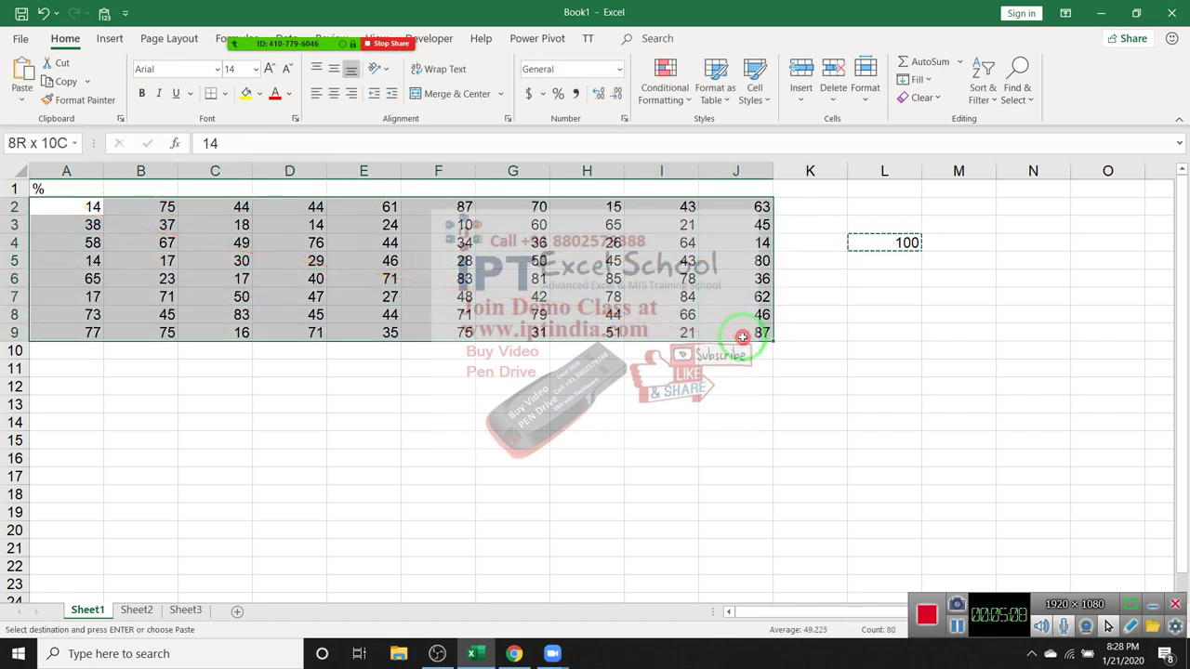
right_click(662, 288)
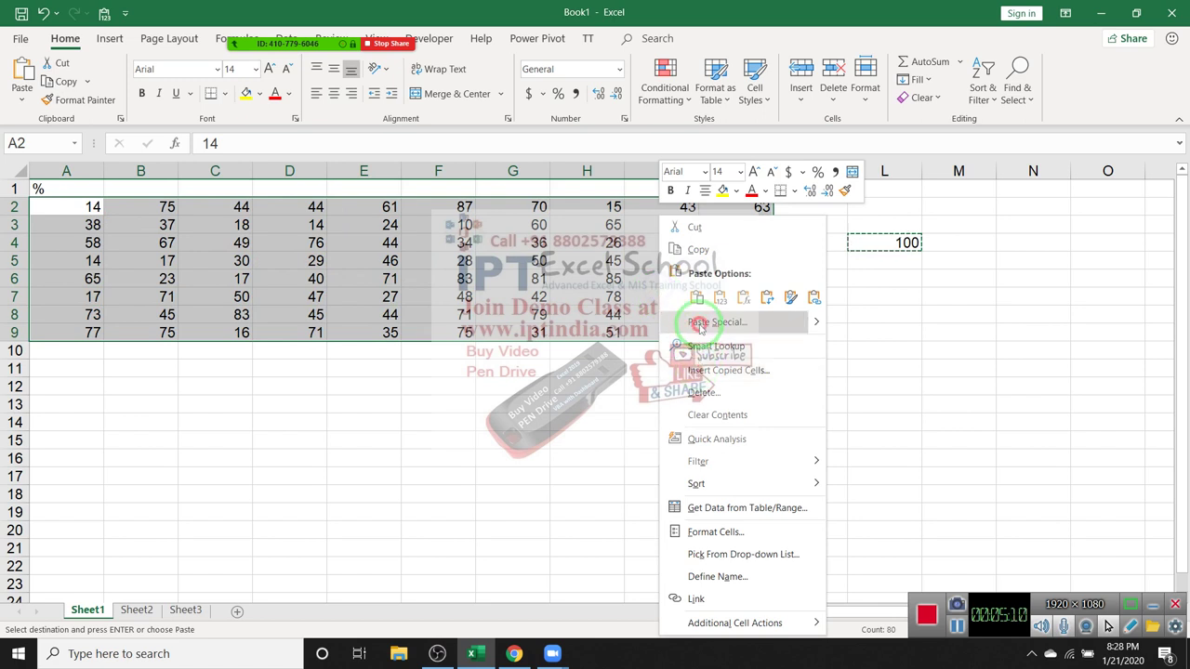
click(702, 321)
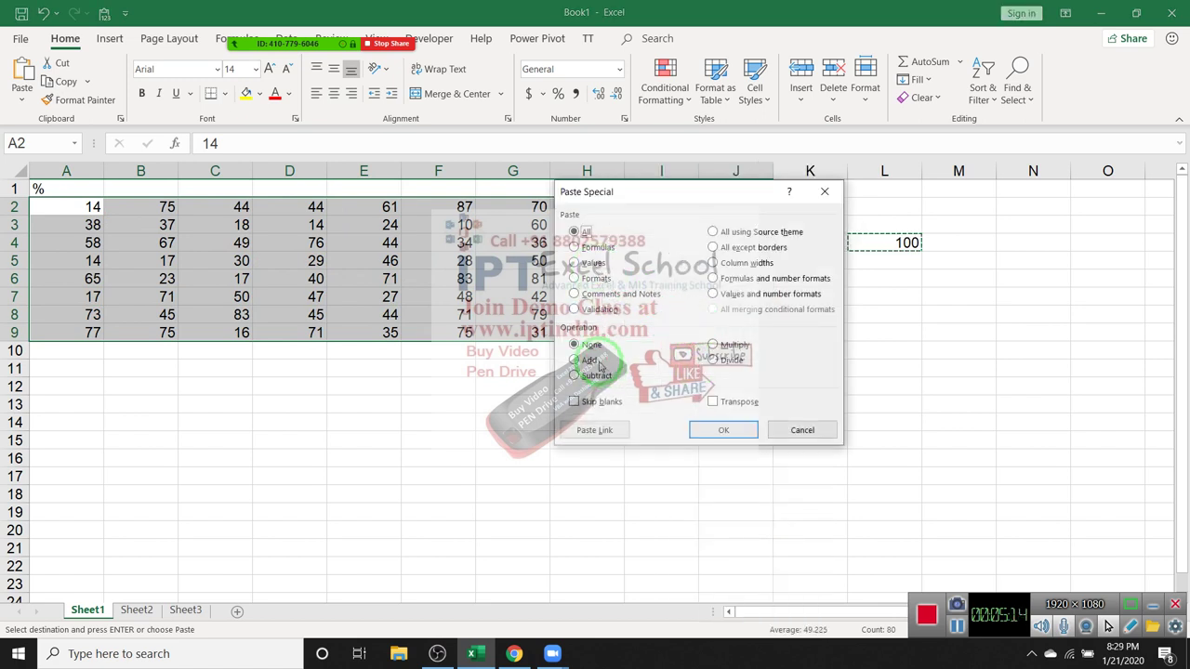
click(713, 361)
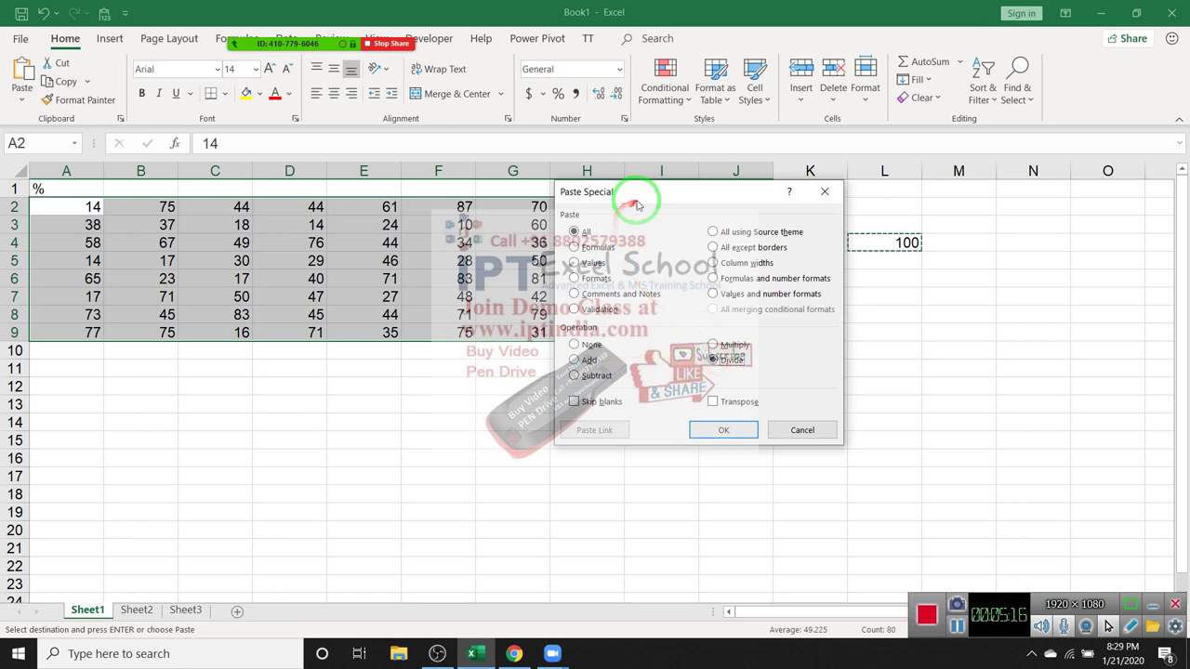
mouse_move(640, 199)
mouse_down()
mouse_move(610, 314)
mouse_move(588, 295)
mouse_up()
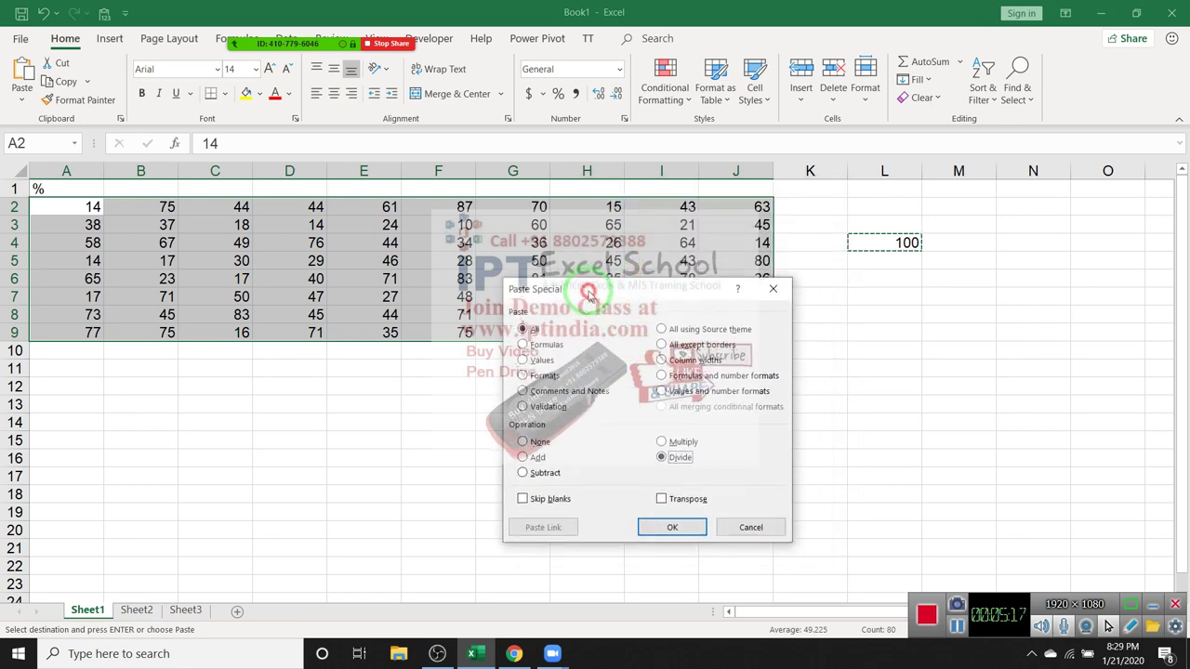
click(674, 524)
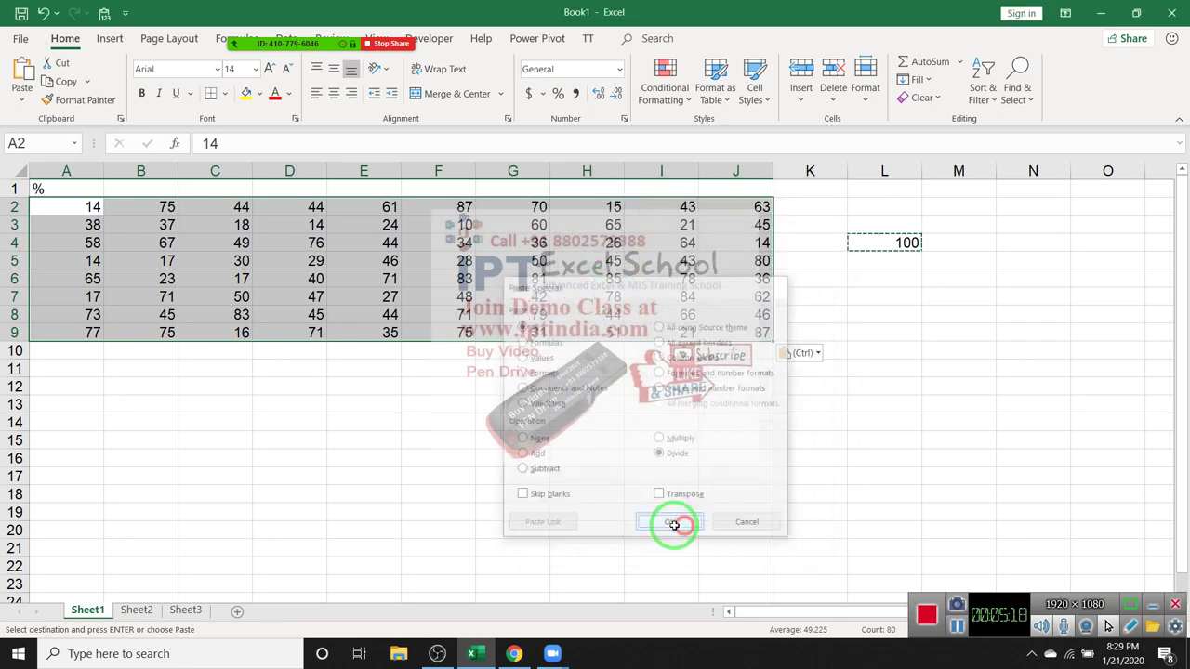
click(562, 94)
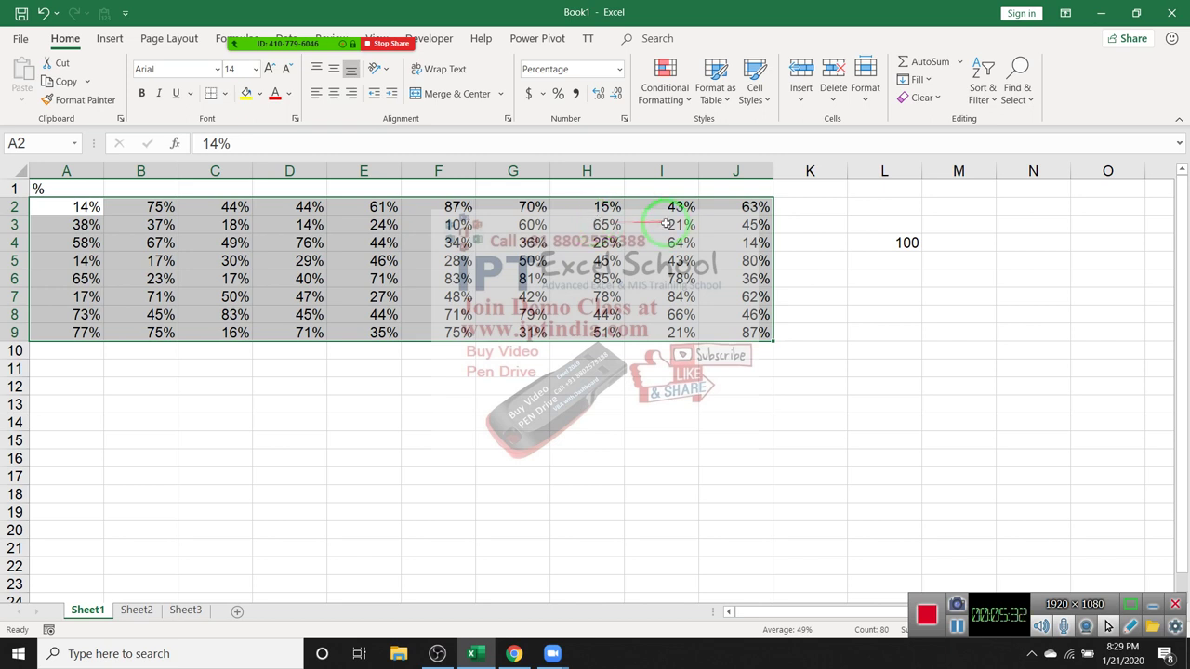
Copy the 100 from L4 and Paste Special Multiply it onto A2:J9, restoring whole numbers like 14
key(ctrl+shift+asciitilde)
click(887, 244)
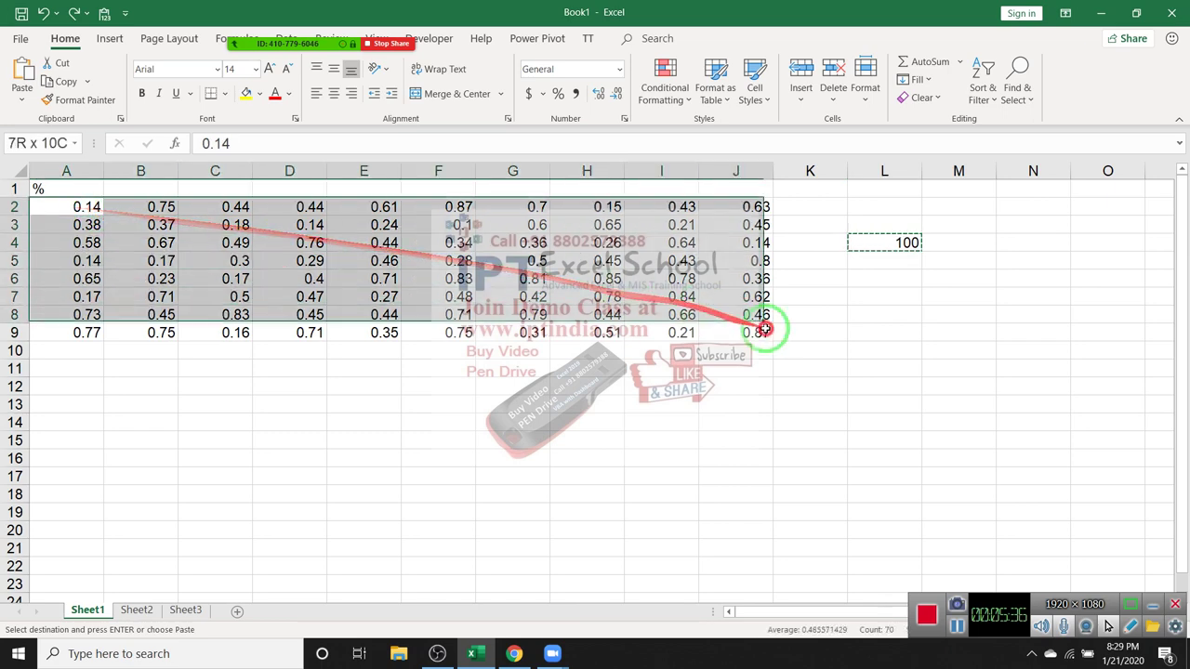
drag(75, 207, 768, 332)
right_click(735, 321)
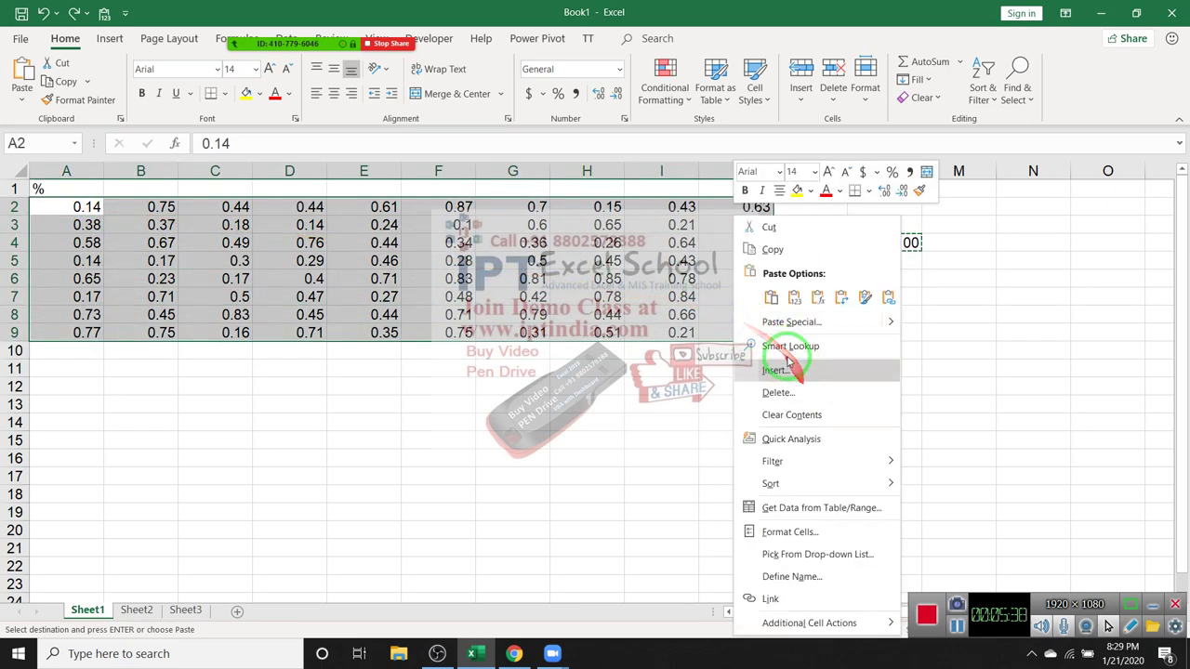
click(781, 321)
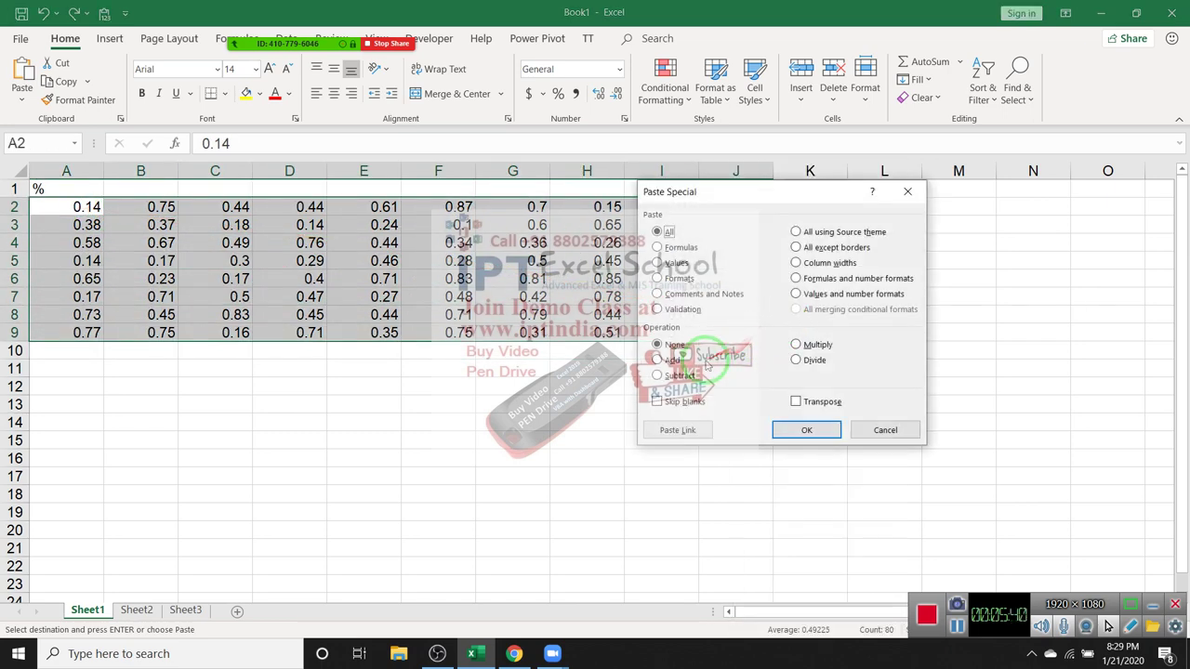
click(831, 346)
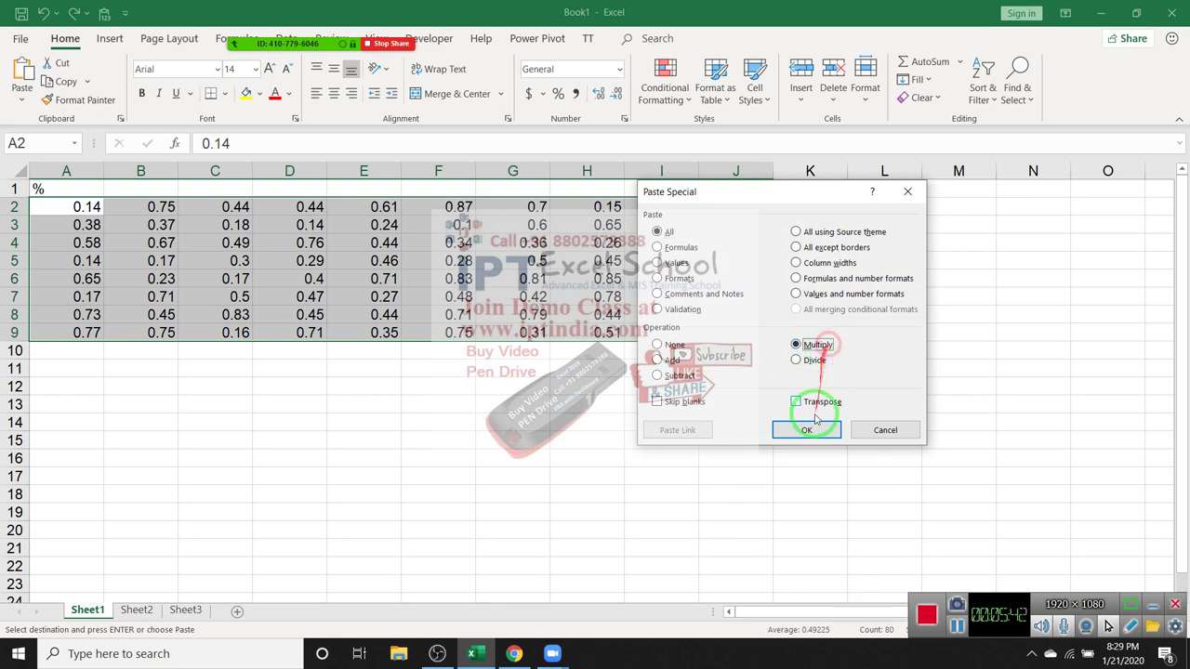
click(806, 429)
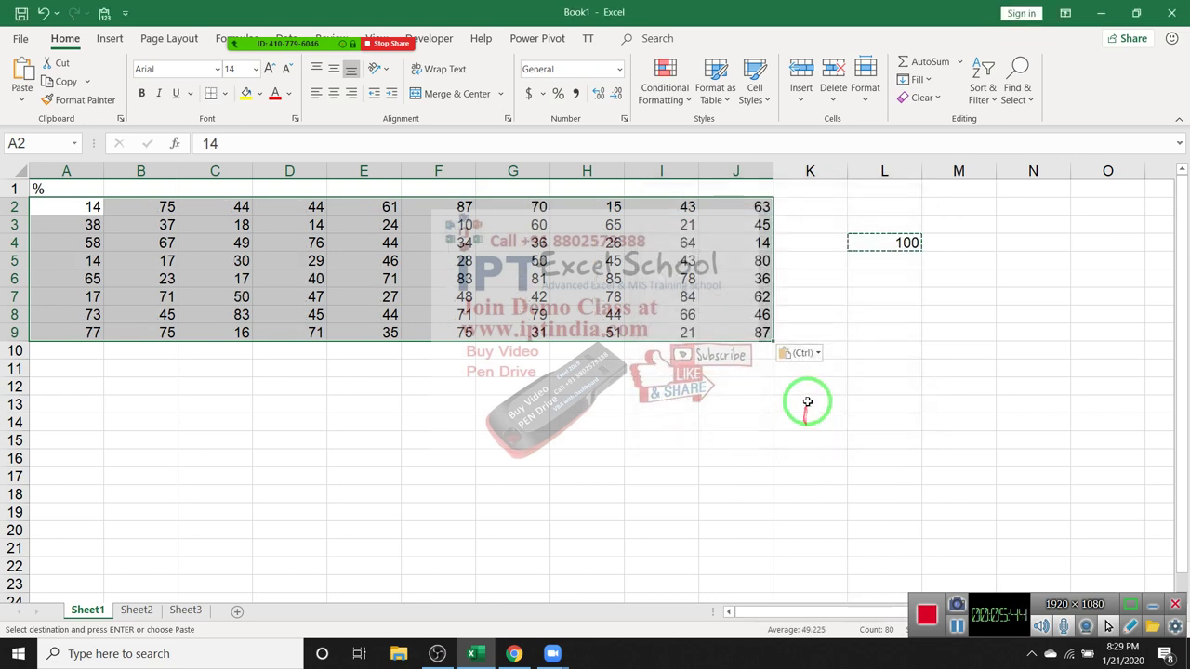
key(Escape)
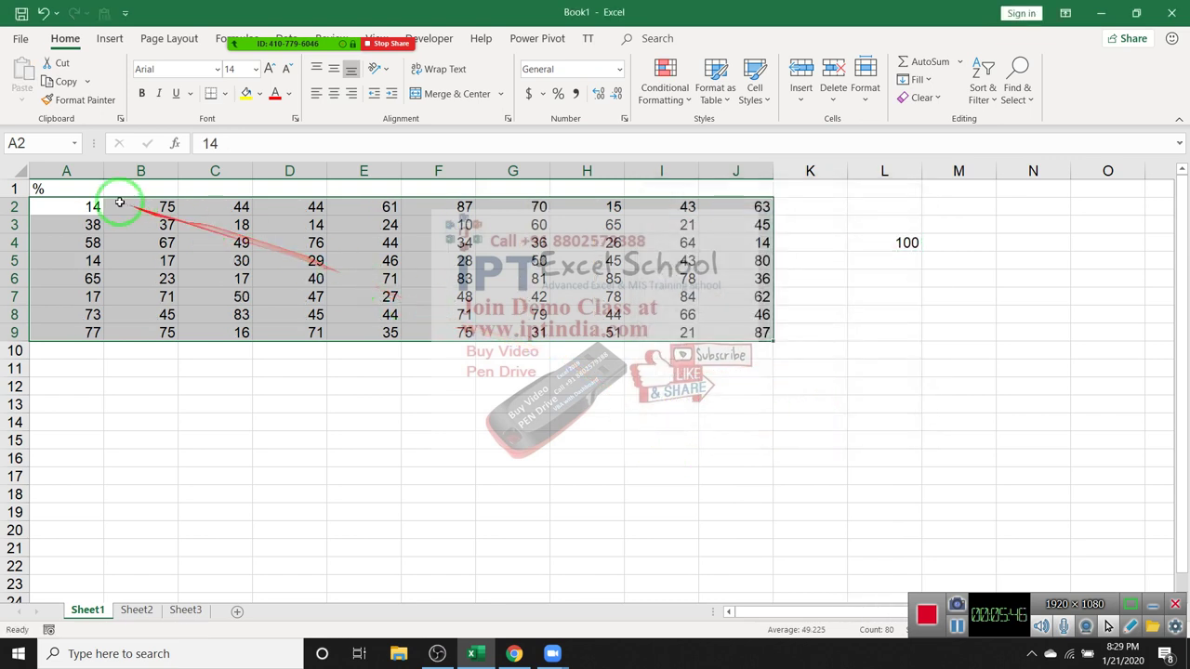
Replace the label in cell A1 with the header P-1
click(59, 188)
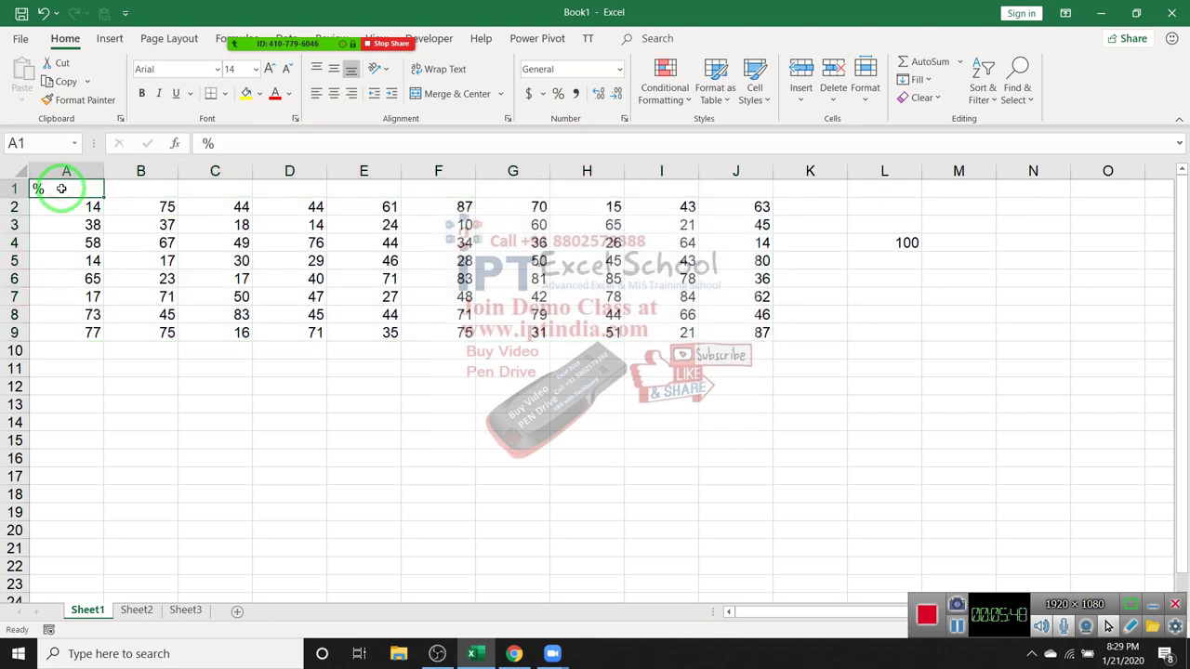
text(Sale)
key(Return)
click(60, 189)
key(ctrl+space)
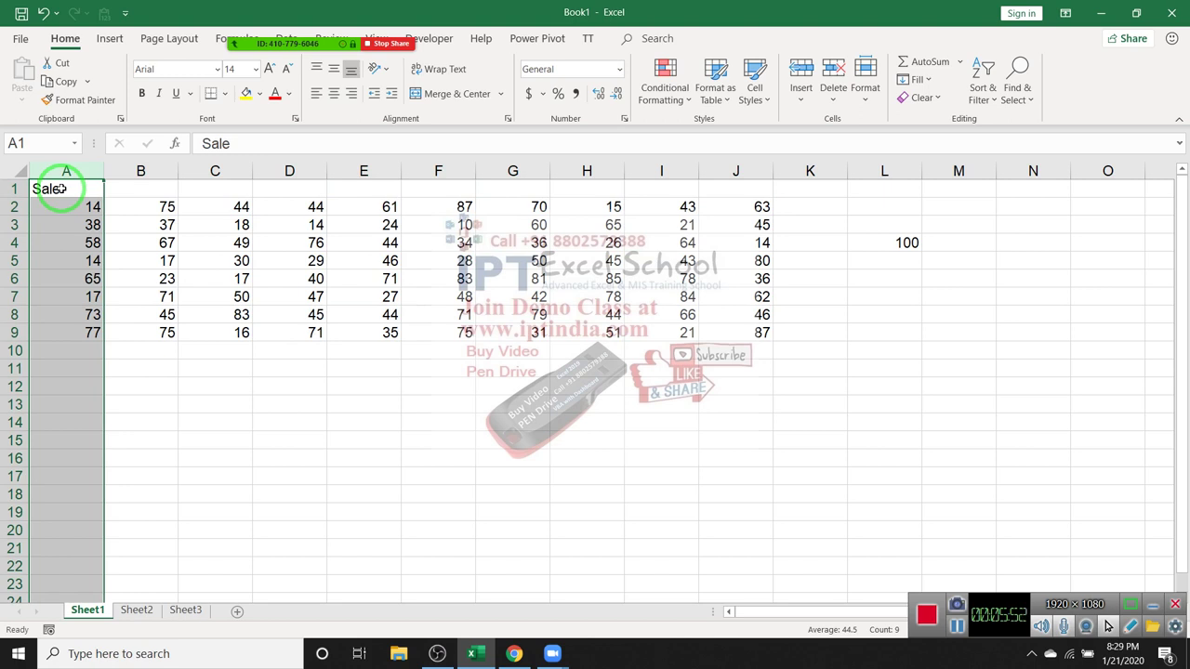
click(60, 189)
text(P-1)
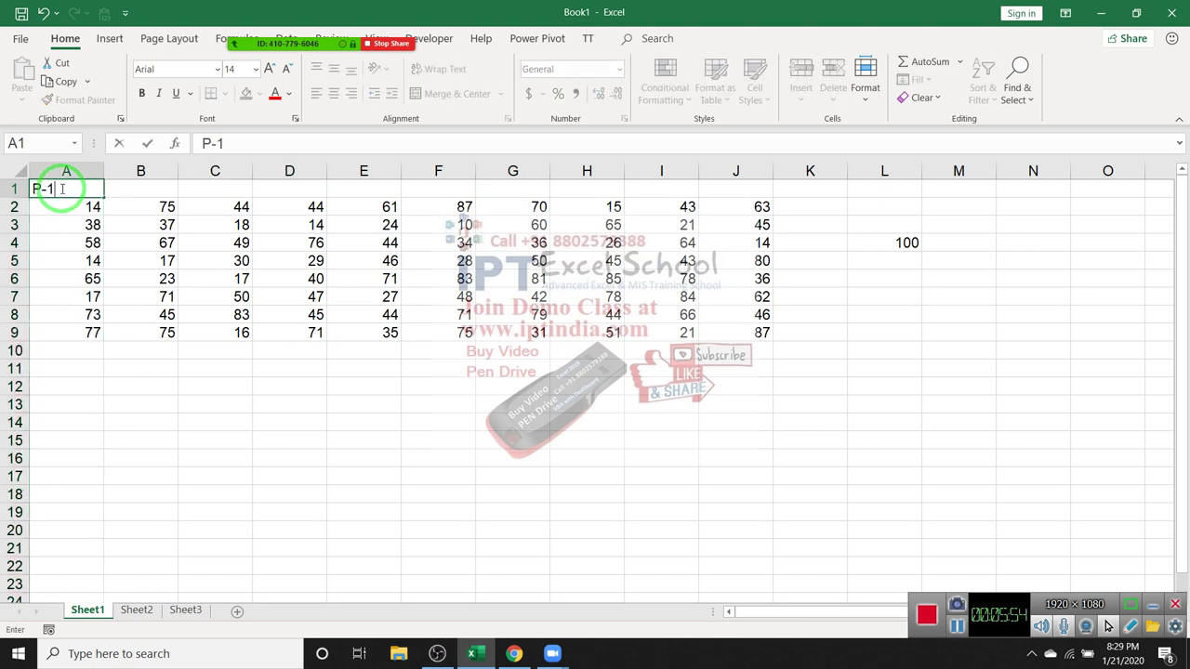
click(52, 242)
click(56, 190)
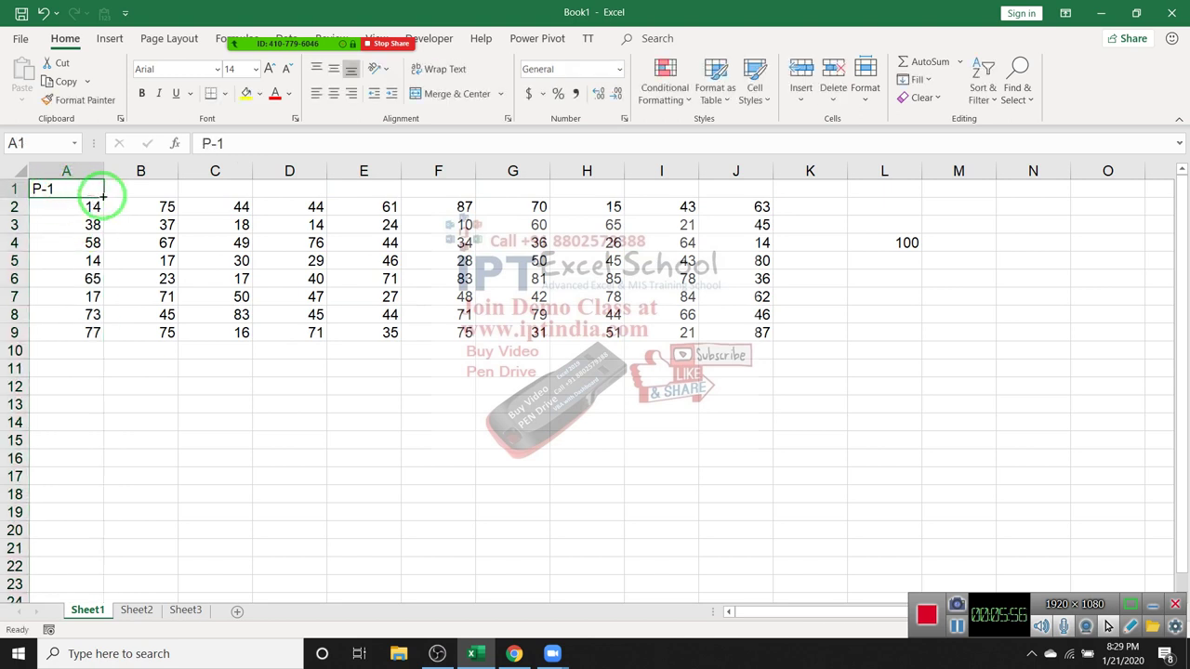
Fill P-2 to P-5 across B1:E1 and copy the P-1 to P-5 headers into F1:J1
drag(103, 197, 313, 195)
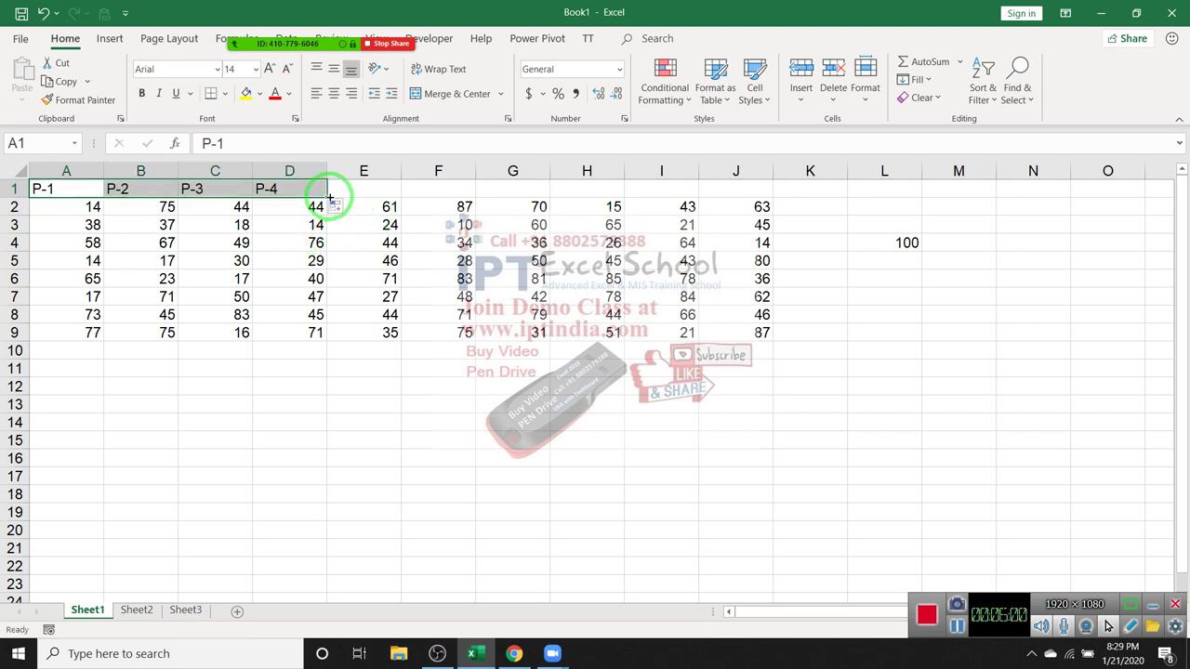
drag(329, 197, 383, 194)
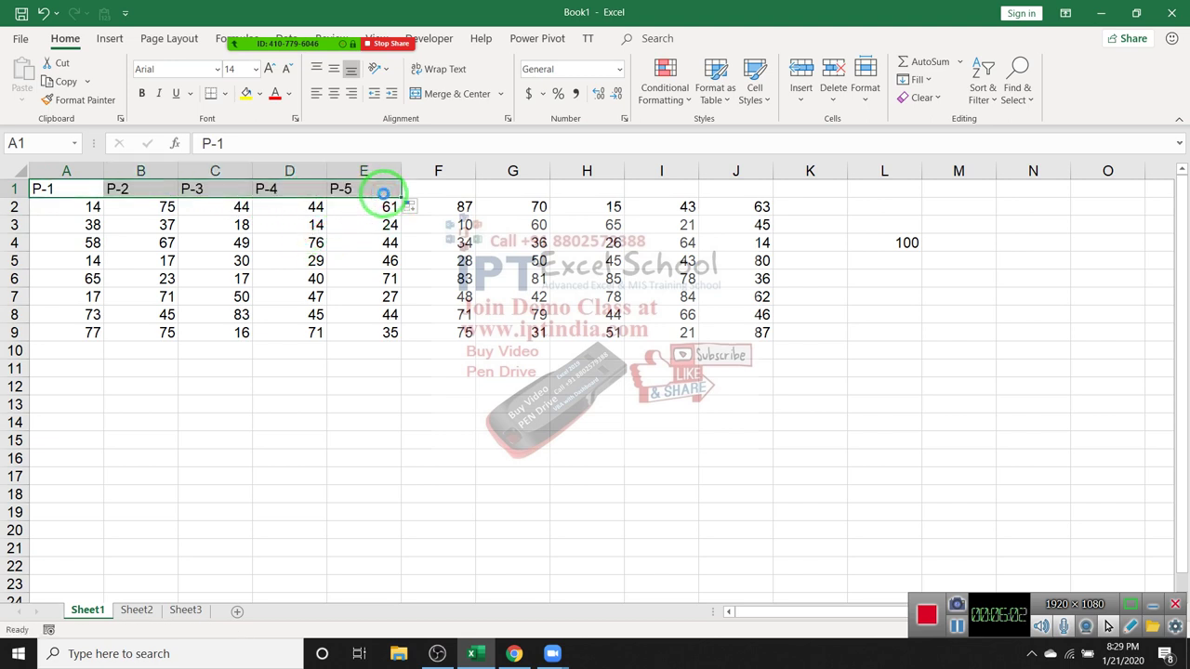
key(ctrl+c)
click(438, 186)
key(ctrl+v)
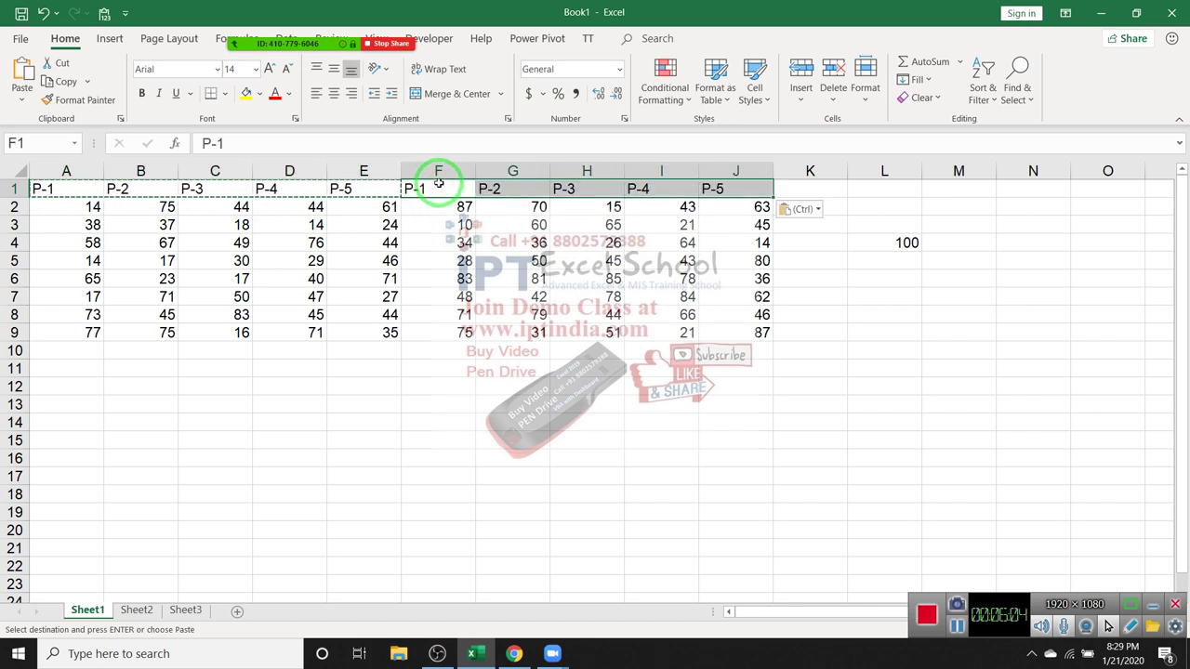
key(Escape)
Insert a blank column at F, then select each table's values in turn
click(431, 171)
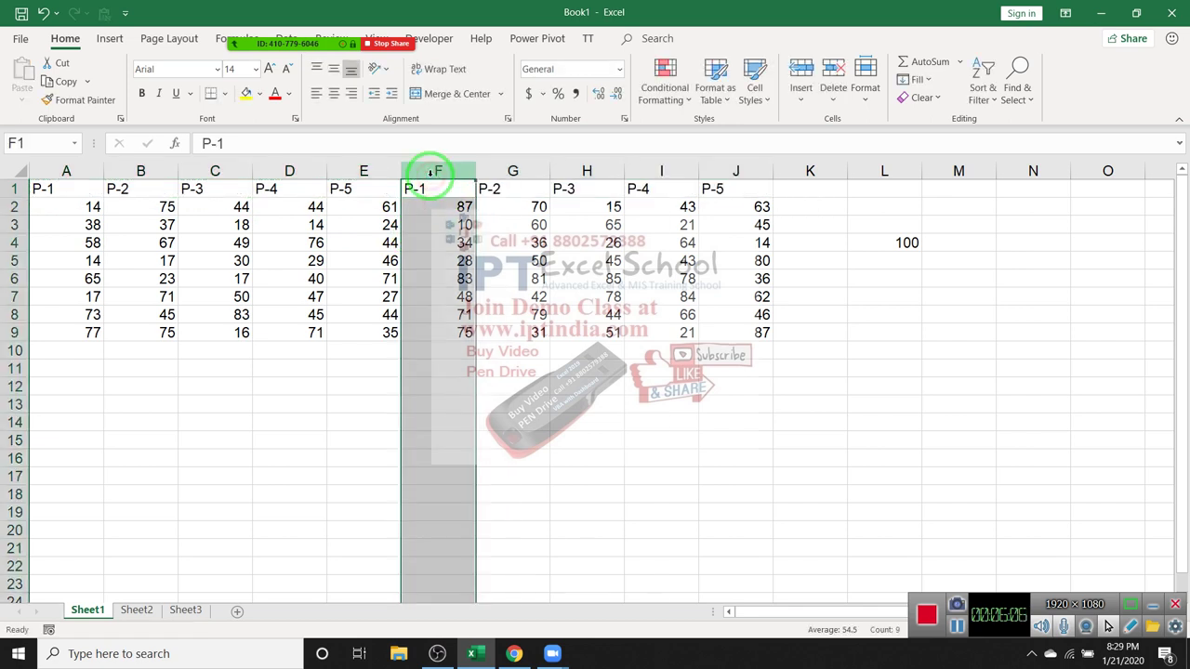
key(ctrl+plus)
mouse_move(42, 214)
mouse_down()
mouse_move(95, 218)
mouse_move(380, 334)
mouse_up()
drag(521, 207, 799, 326)
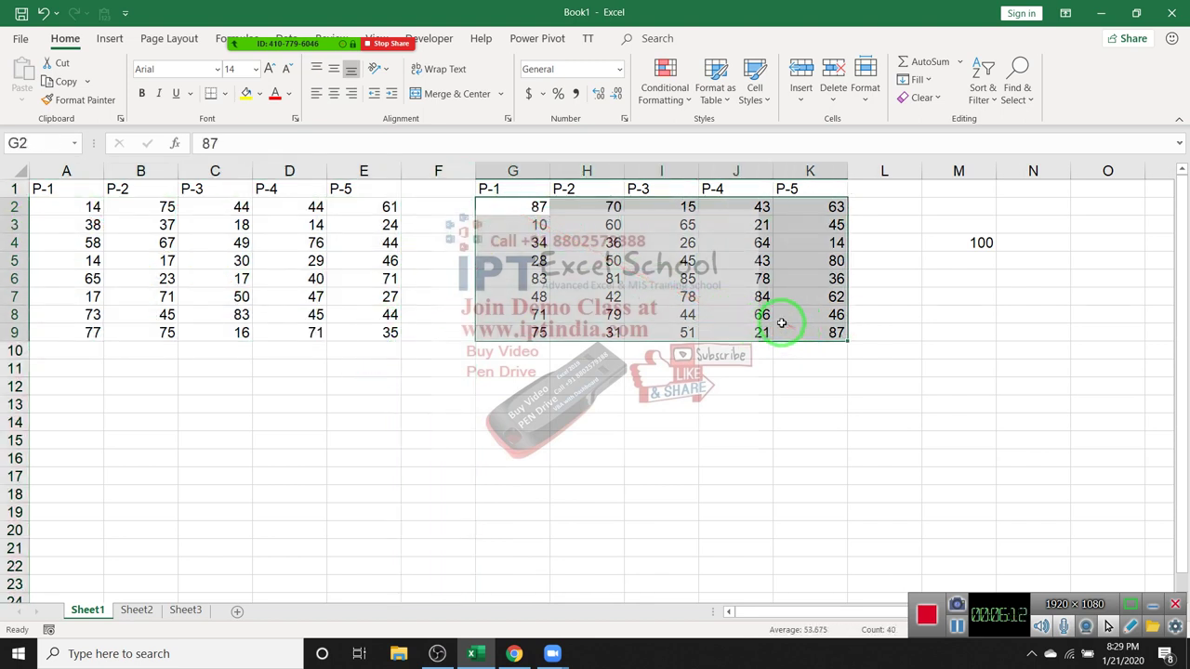
drag(57, 191, 387, 332)
Select cells across the first table, then select the second table's values G2:K9
click(60, 209)
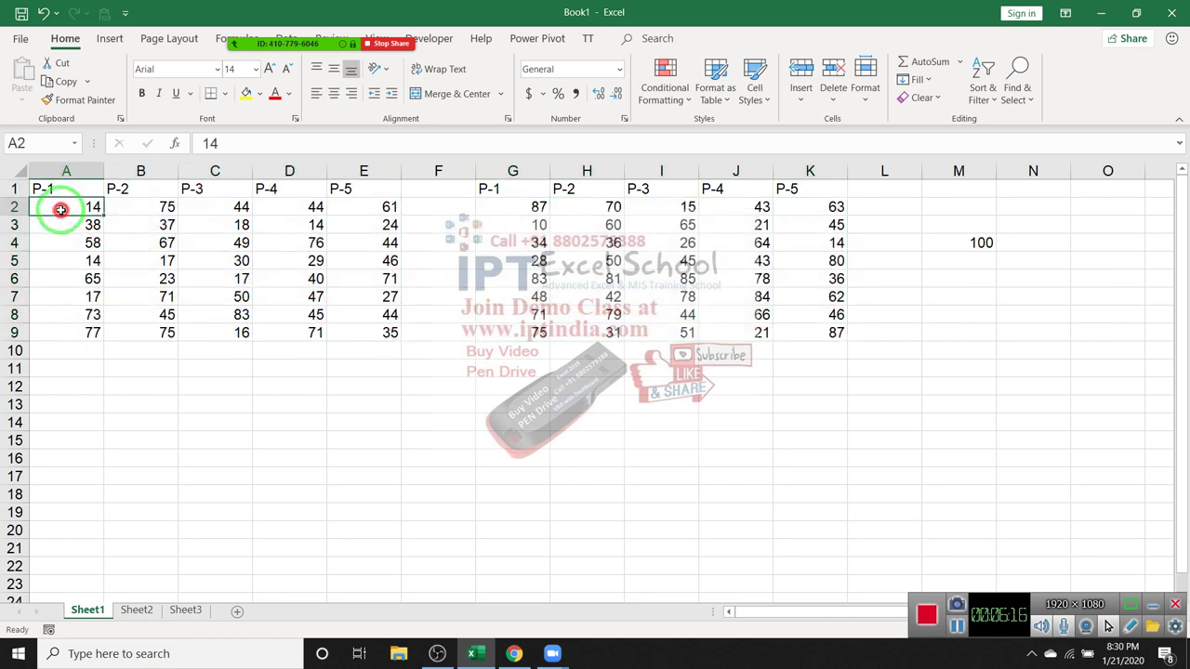
drag(61, 210, 119, 263)
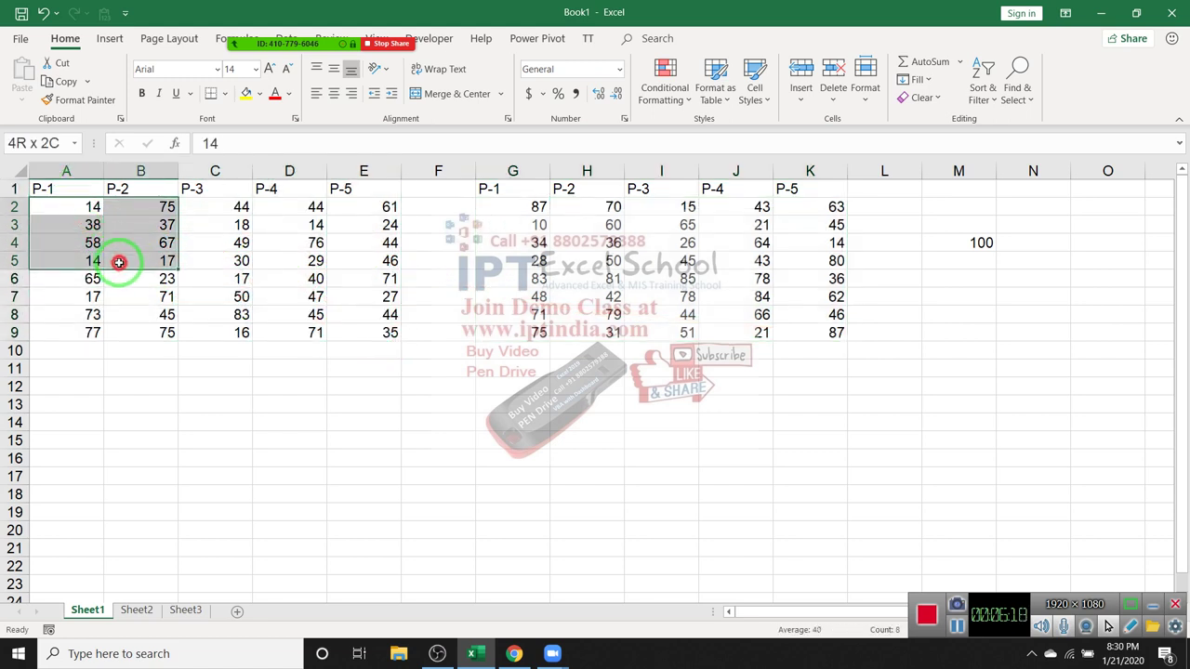
drag(121, 267, 122, 274)
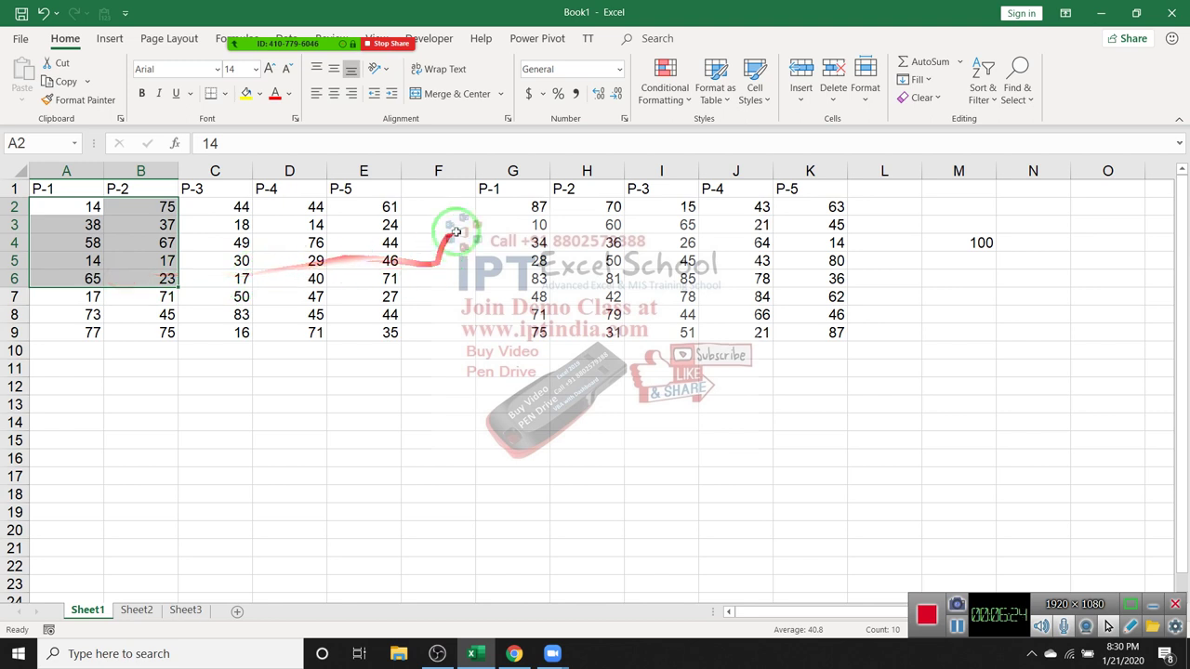
click(530, 206)
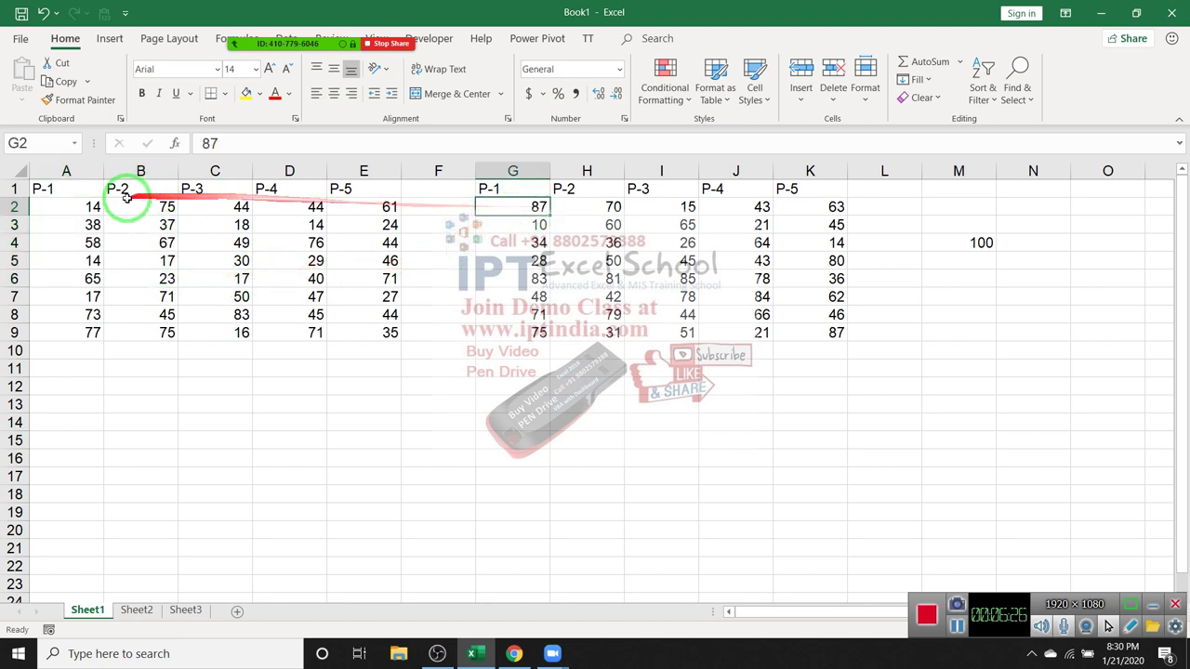
click(92, 207)
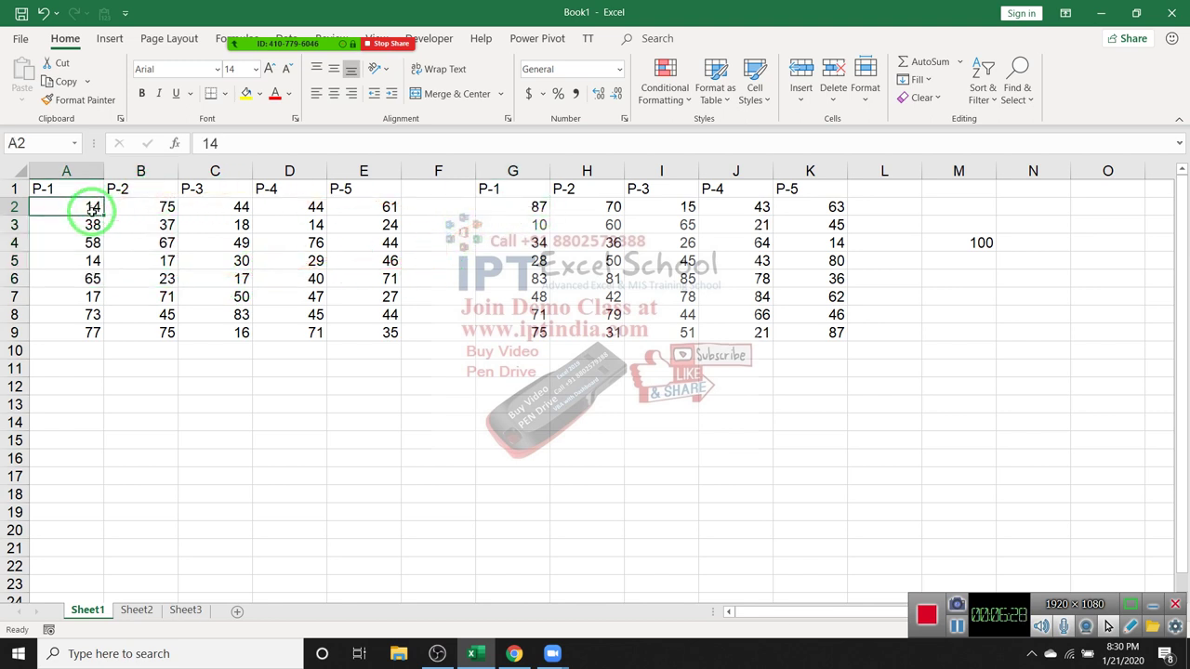
click(137, 205)
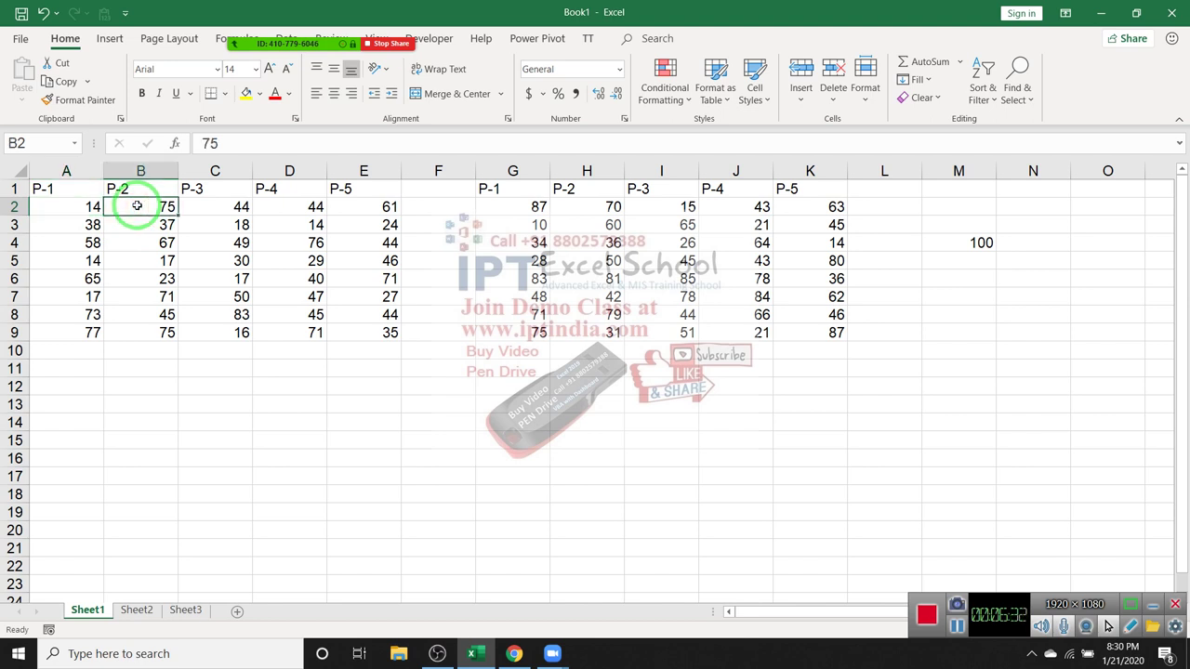
click(216, 206)
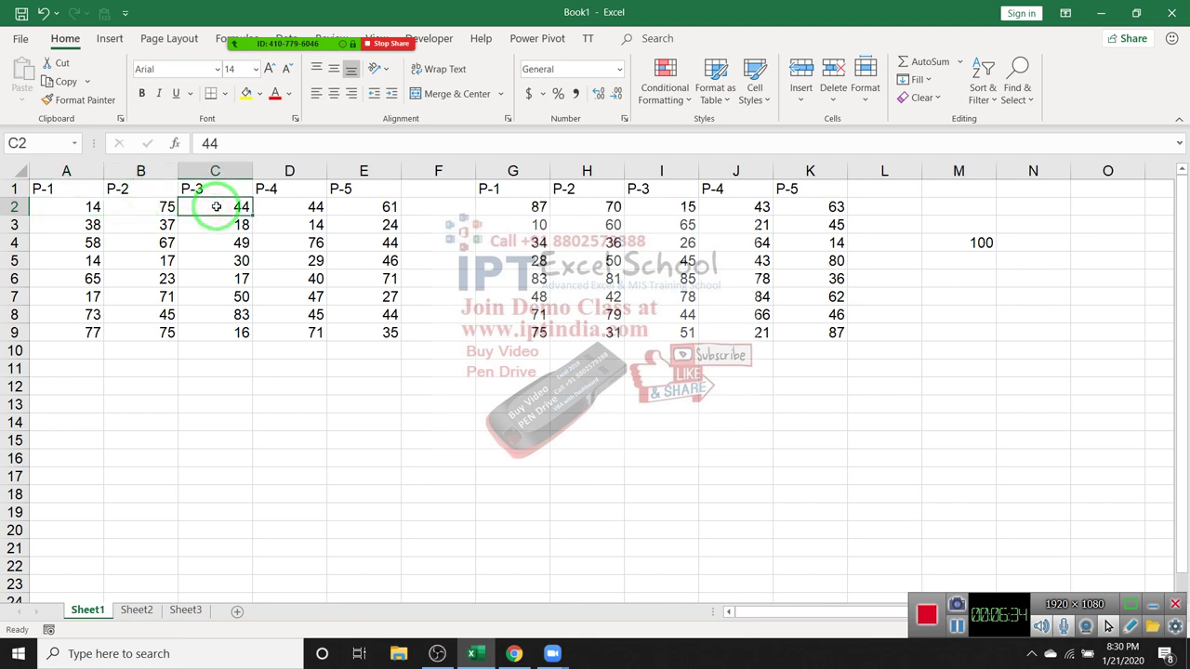
click(308, 208)
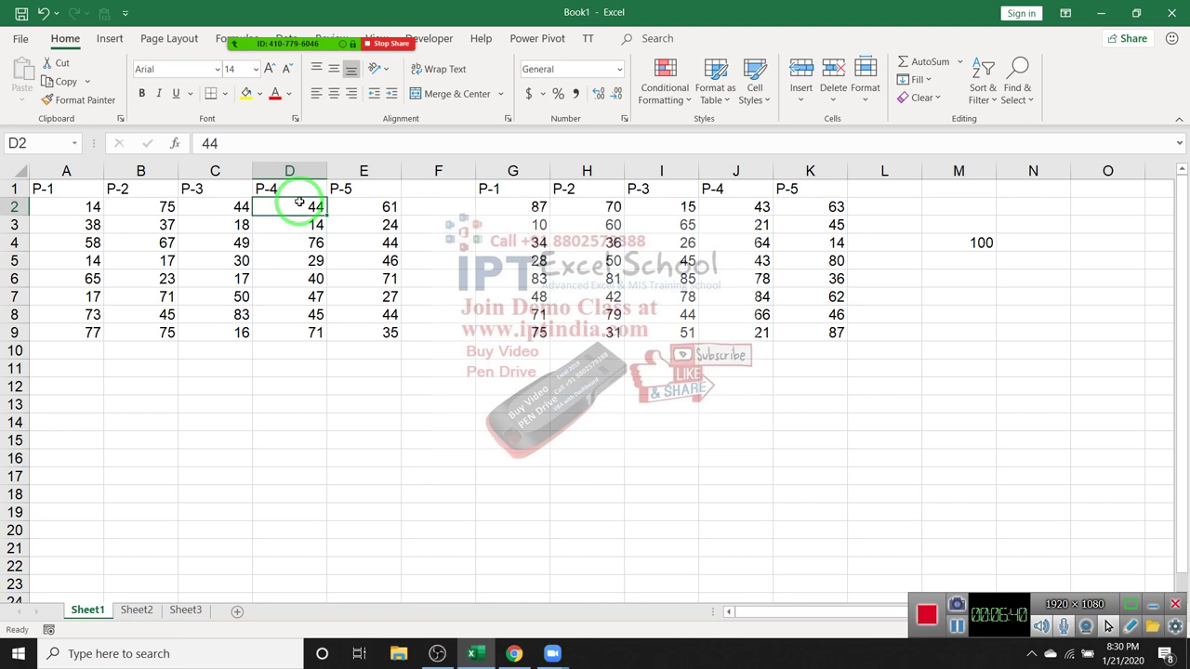
mouse_move(534, 206)
mouse_down()
mouse_move(806, 312)
mouse_move(805, 327)
mouse_up()
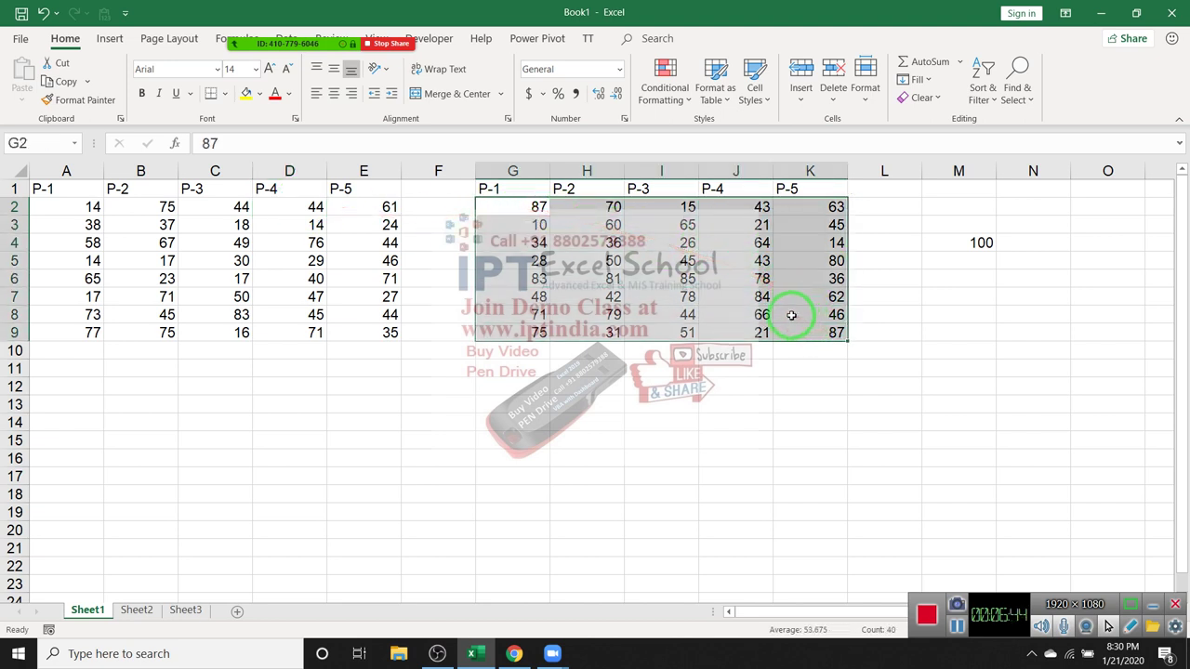
Divide A2:E9 by the copied G2:K9 values with Paste Special and format the results as percentages
key(ctrl+c)
click(93, 210)
right_click(93, 210)
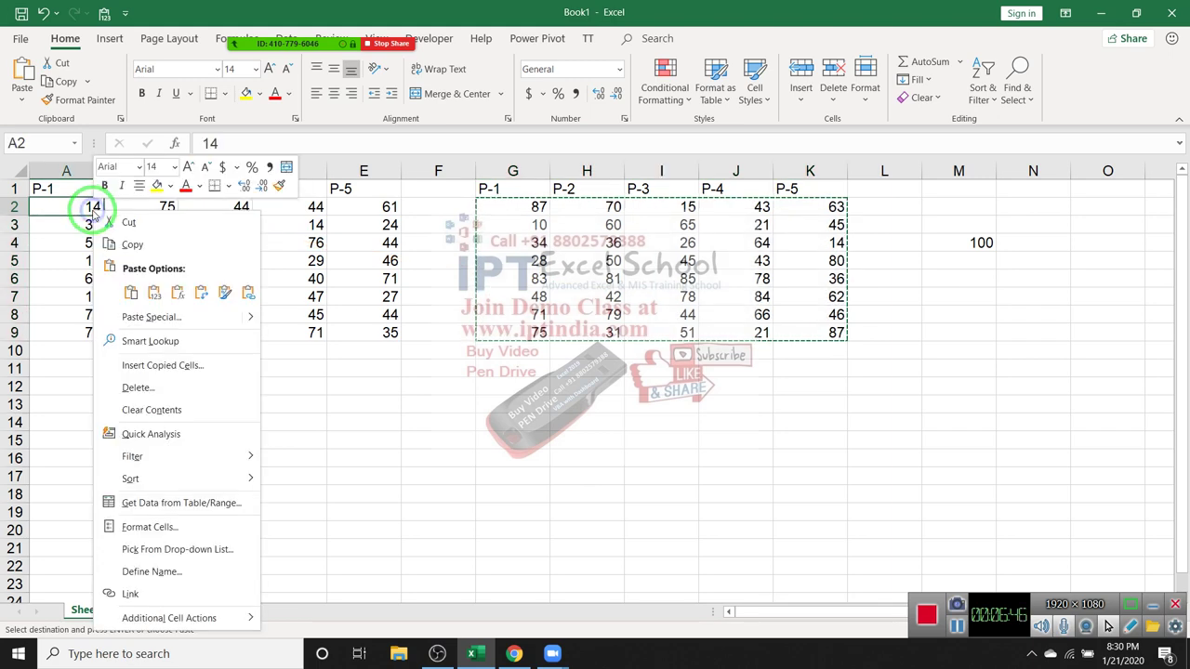
click(150, 316)
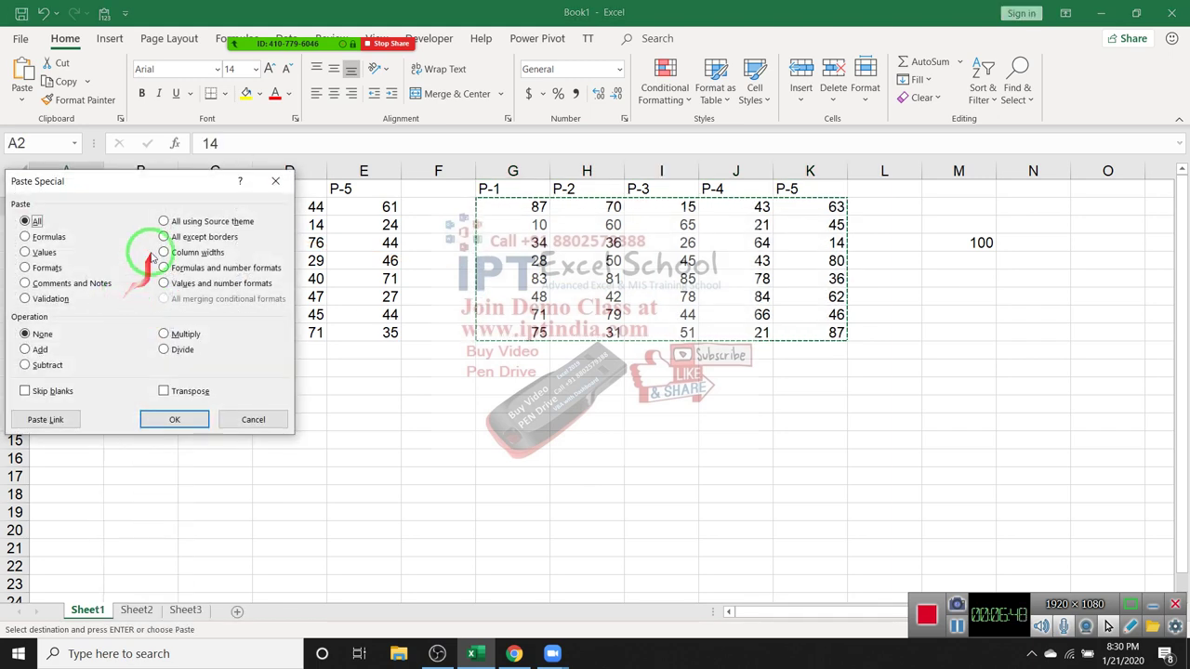
drag(140, 182, 376, 149)
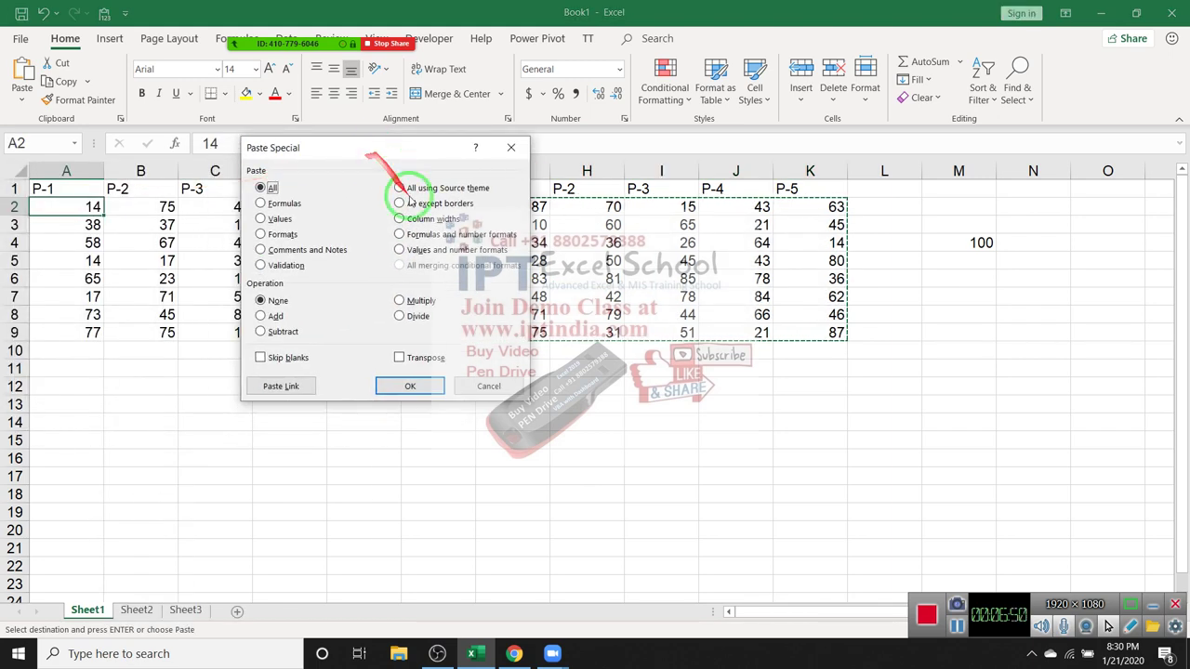
click(411, 317)
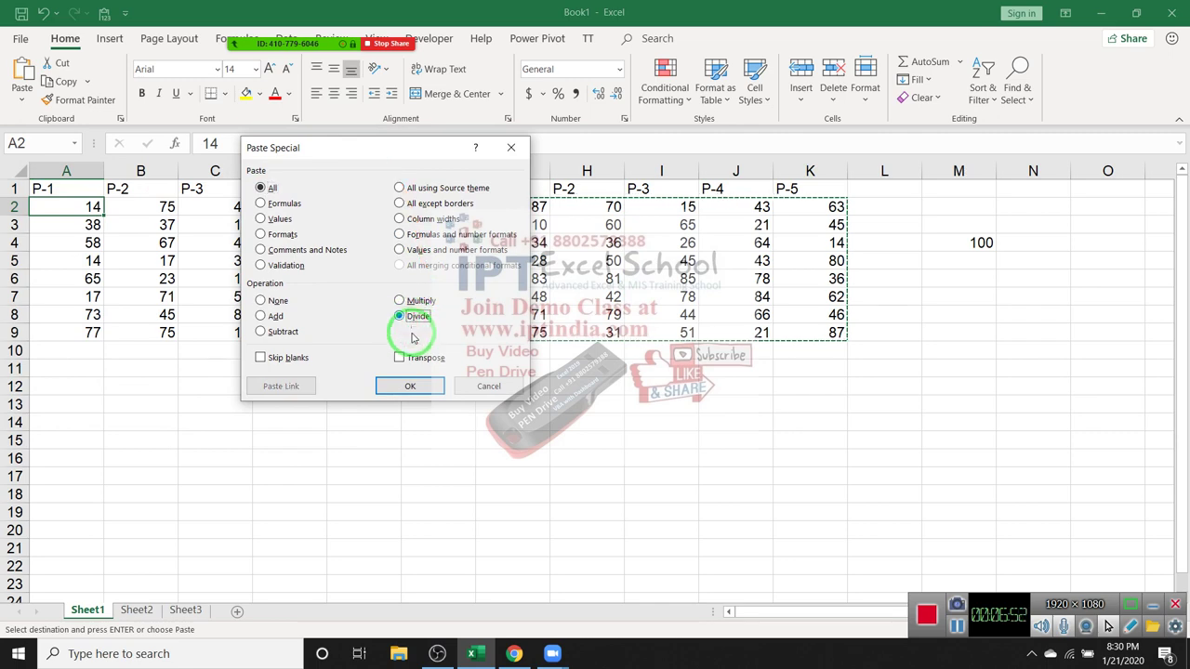
click(410, 385)
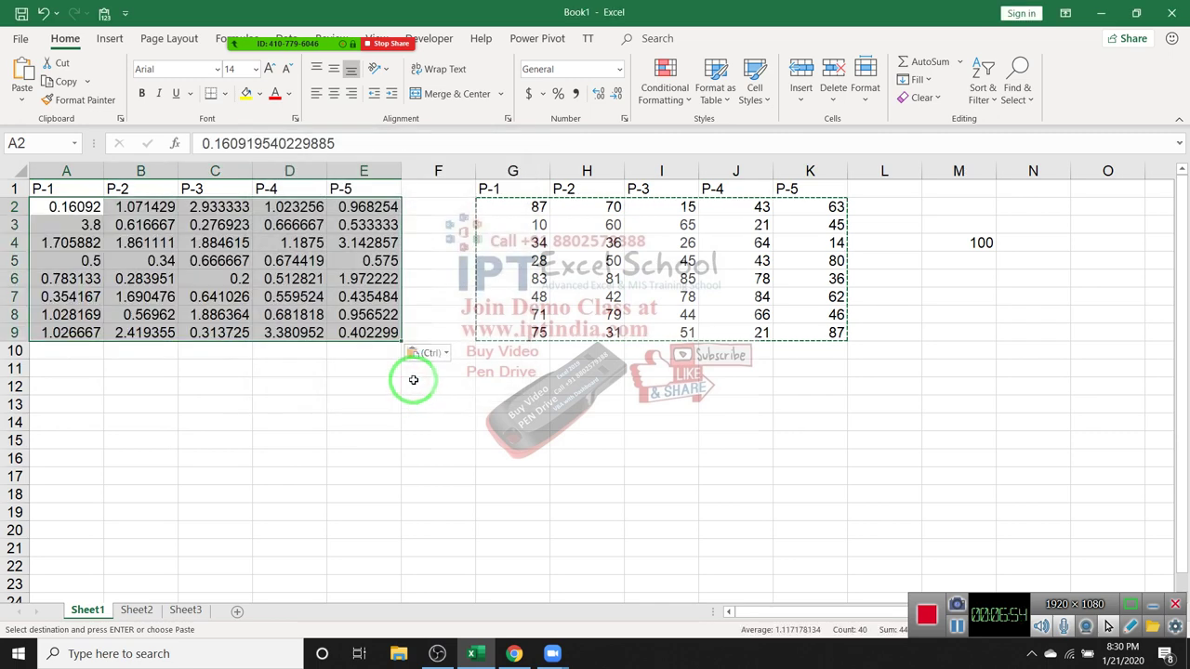
click(558, 94)
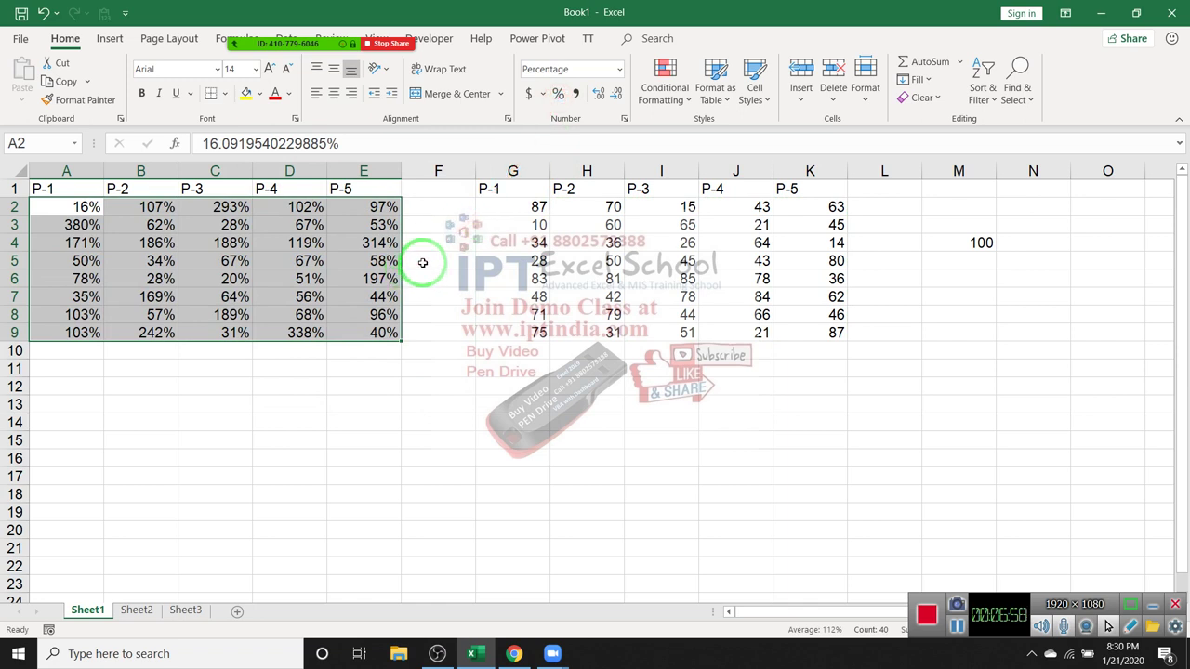
Undo the percentage format and divide paste, then select columns A through M
key(ctrl+z)
key(ctrl+z)
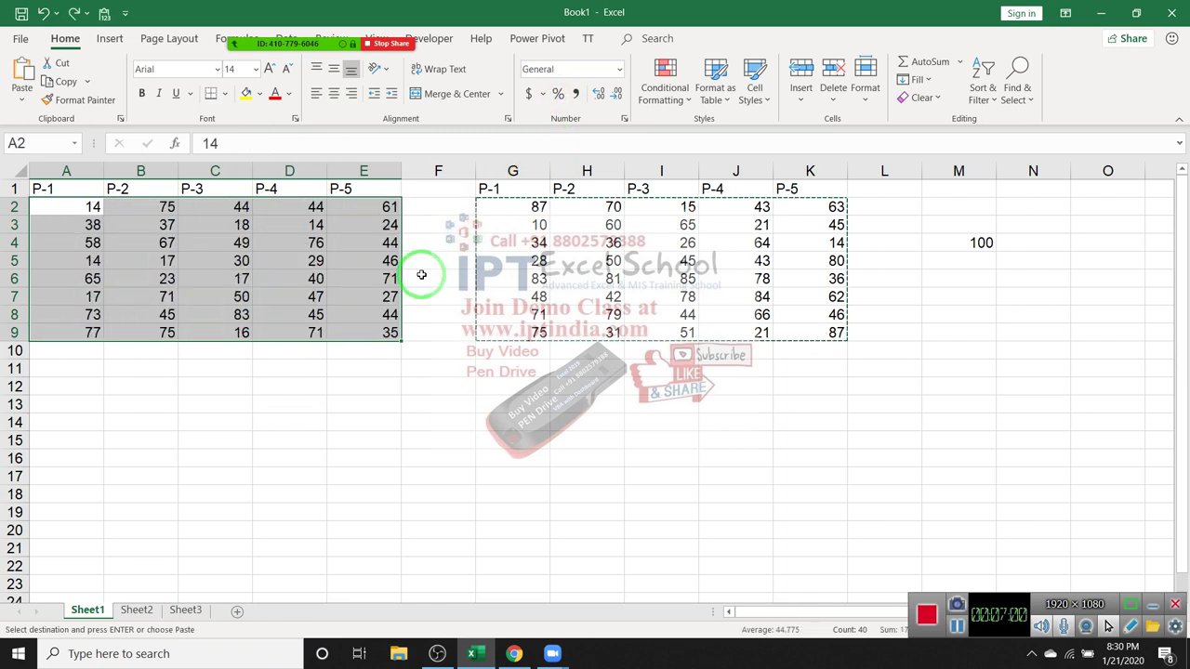
drag(419, 263, 101, 215)
drag(66, 171, 960, 189)
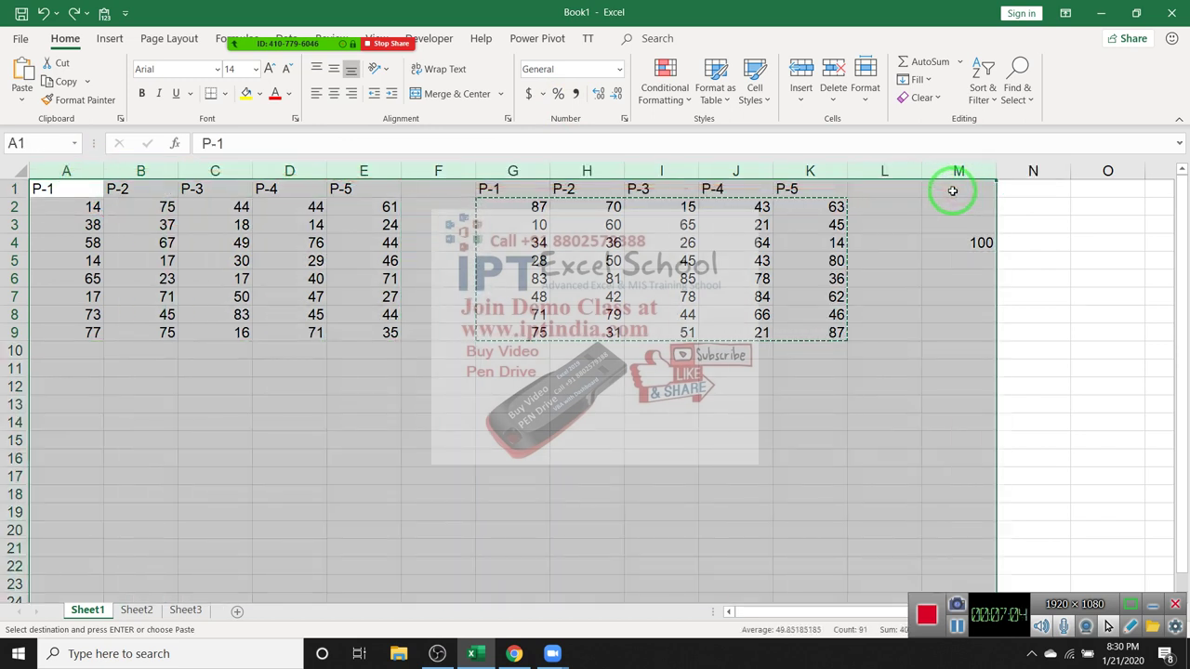
Delete all data in columns A–M, return to A1, and dismiss the meeting time-limit popup
key(Delete)
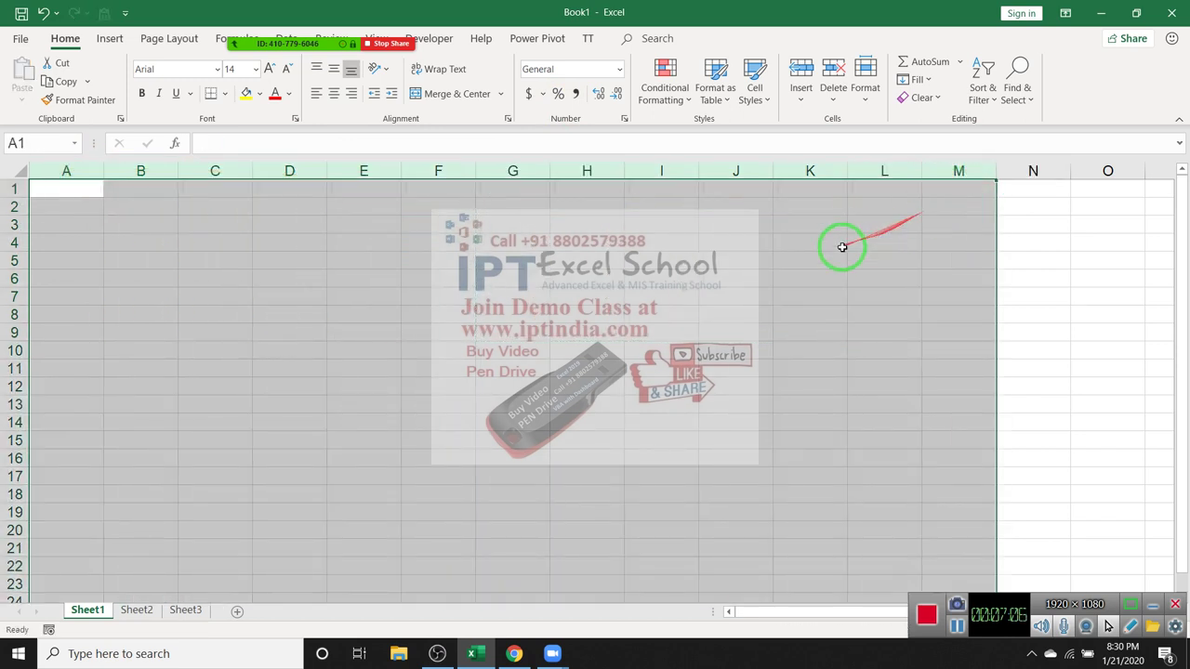
drag(916, 213, 83, 192)
click(83, 192)
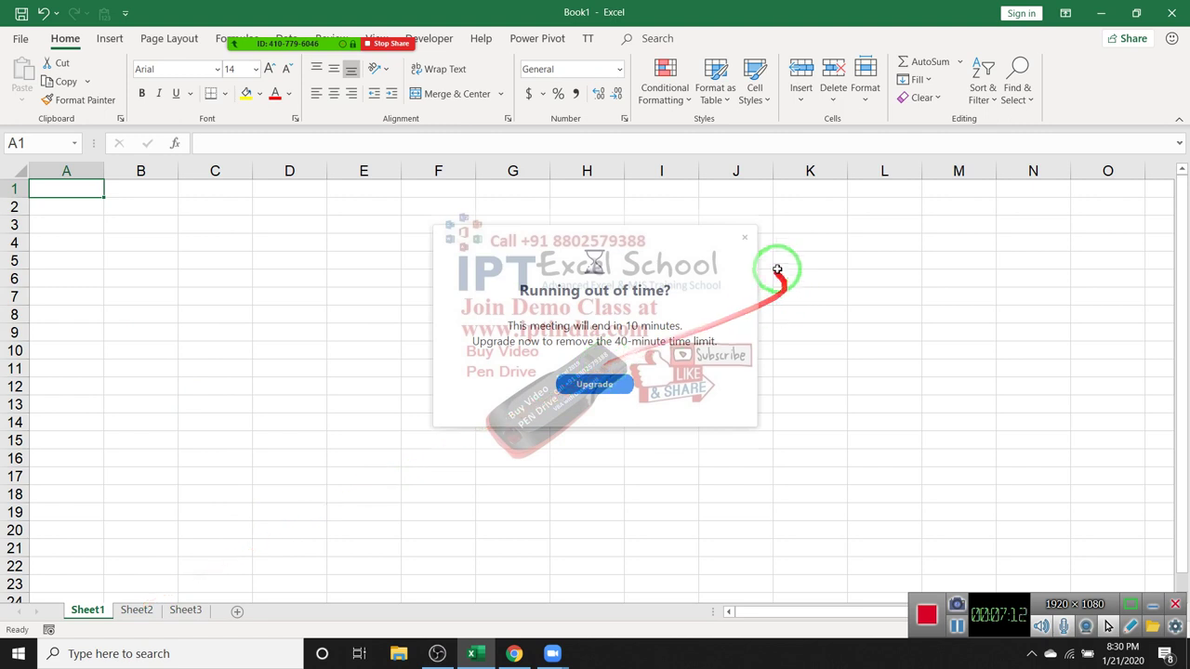
click(744, 238)
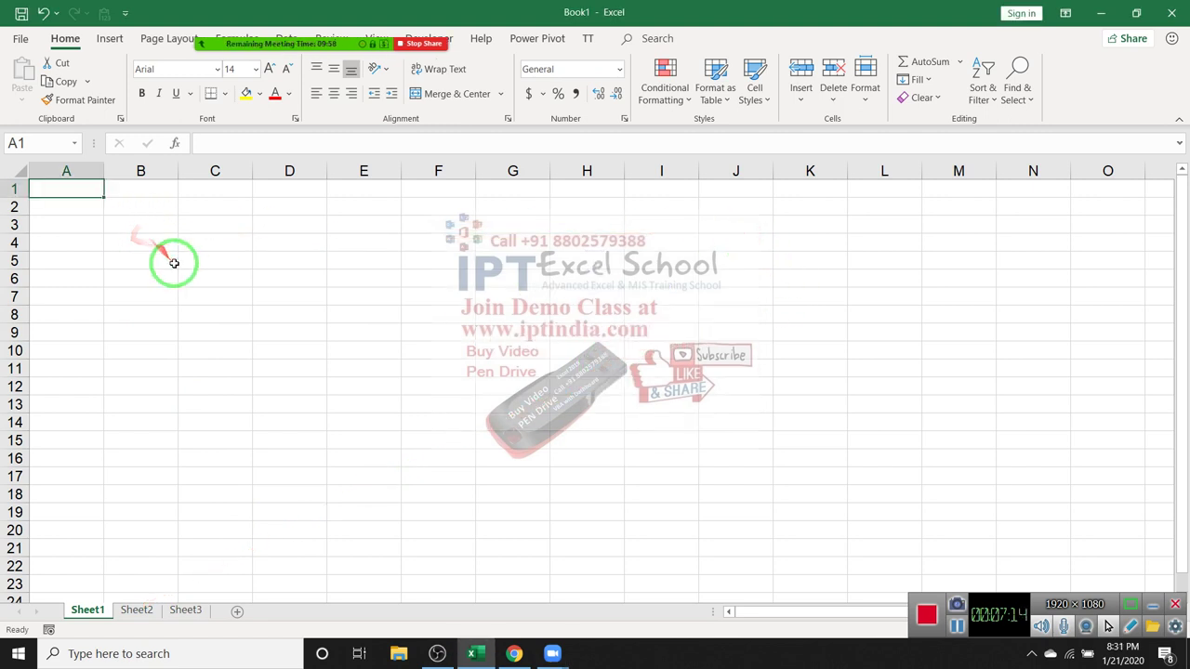
click(139, 223)
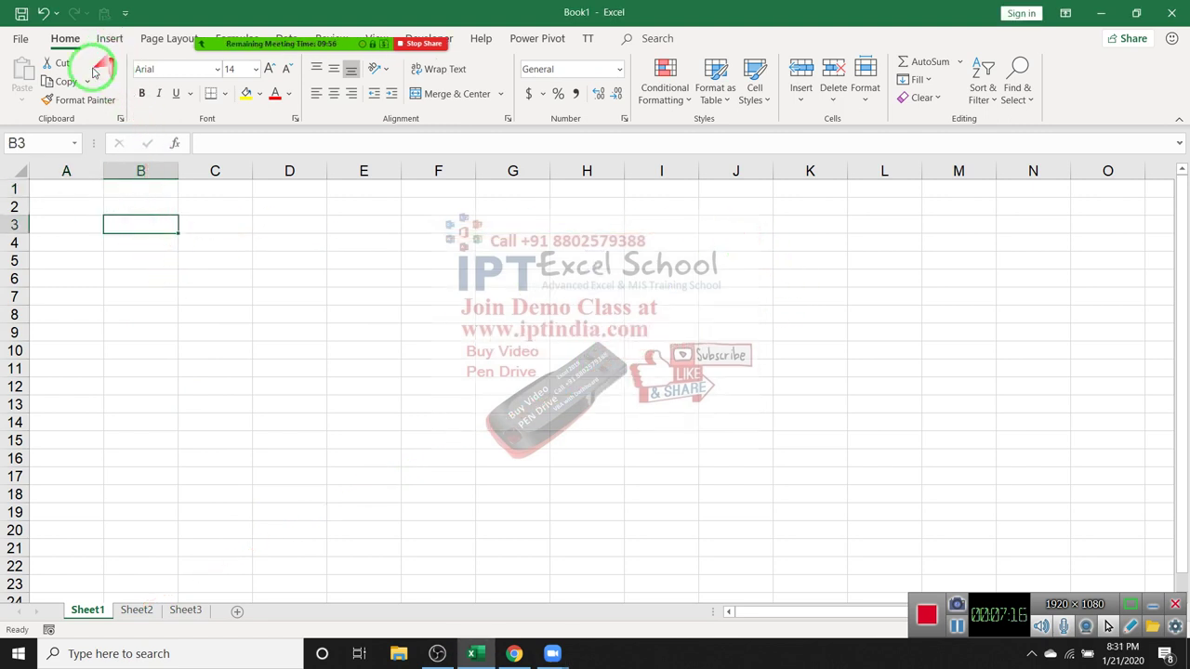
Add a Sales heading in A1 and the formula =RANDBETWEEN(10,90) in A2
click(74, 200)
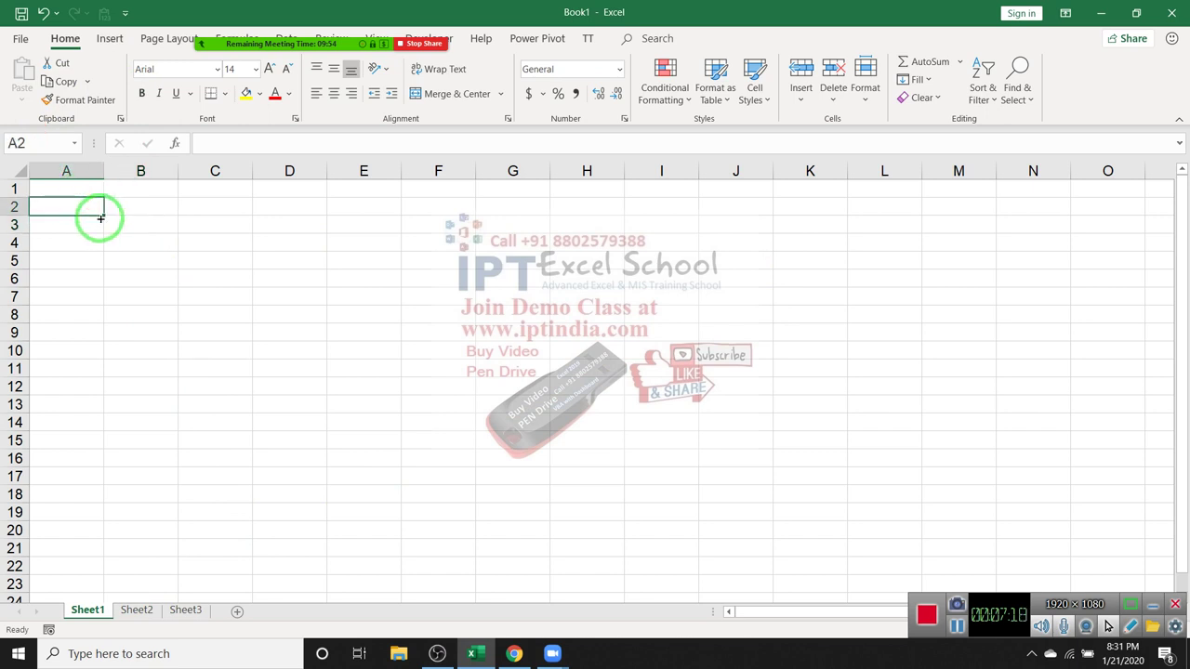
click(94, 192)
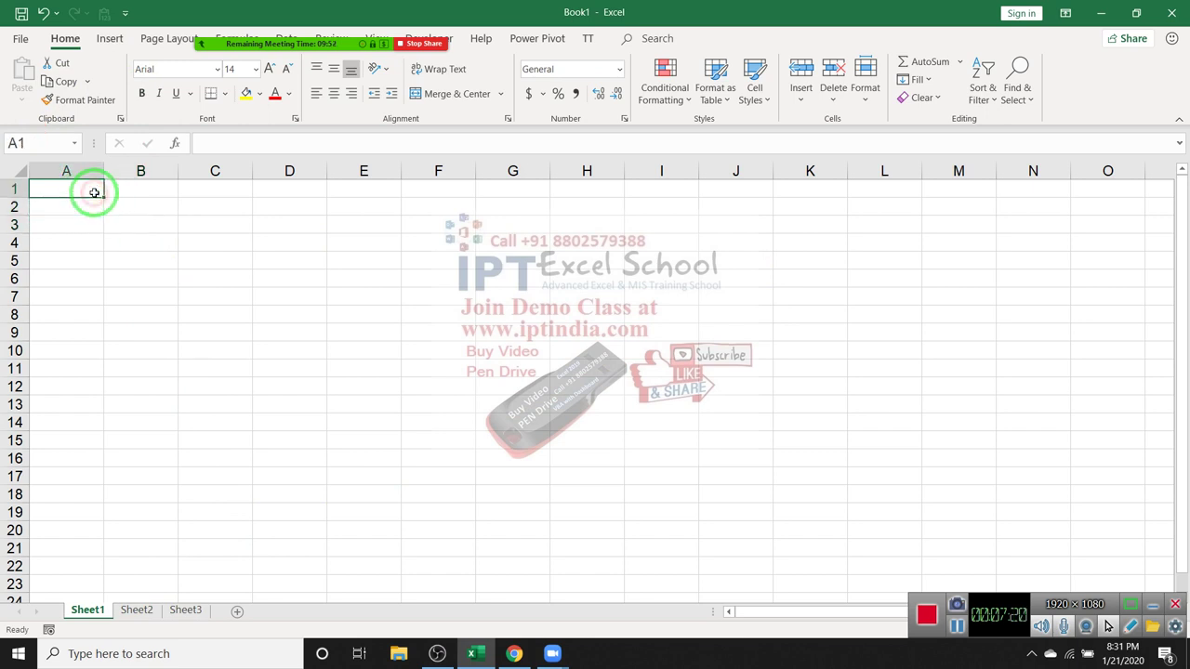
text(Sales)
key(Return)
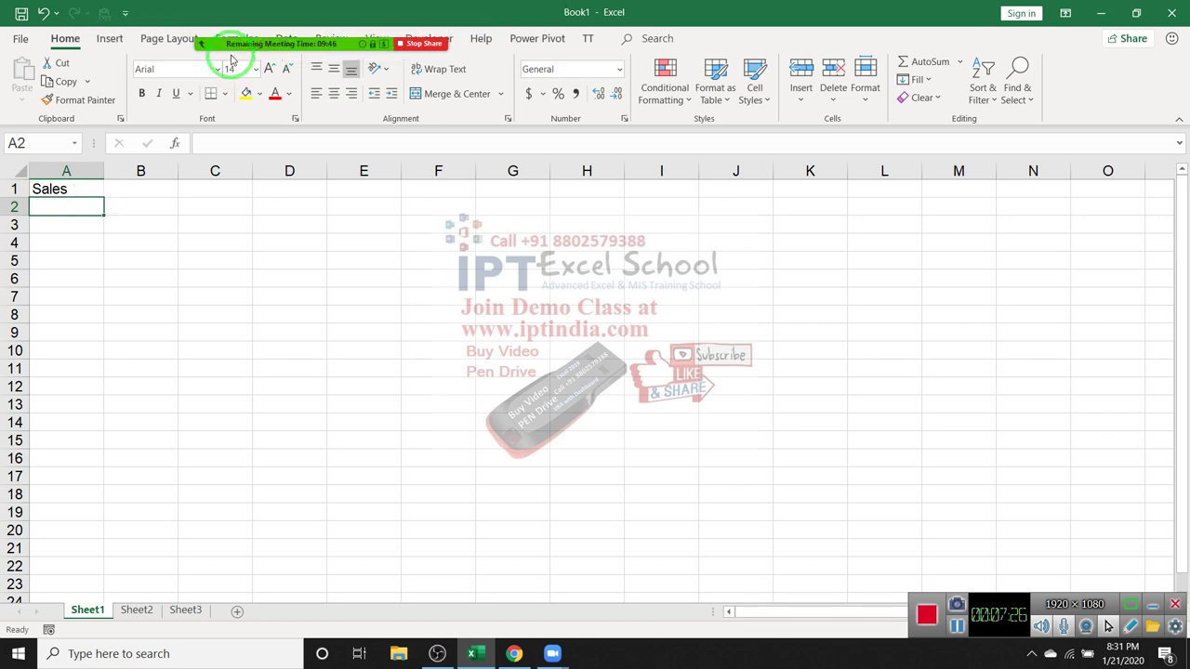
text(=randb)
key(Tab)
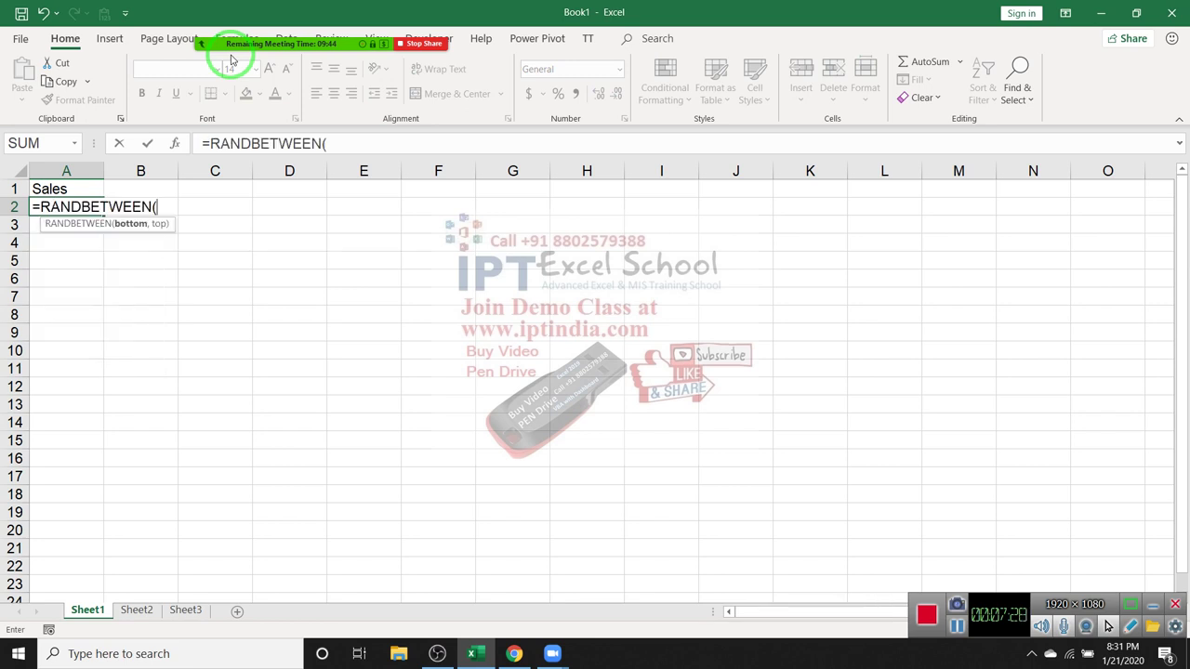
text(10,90)
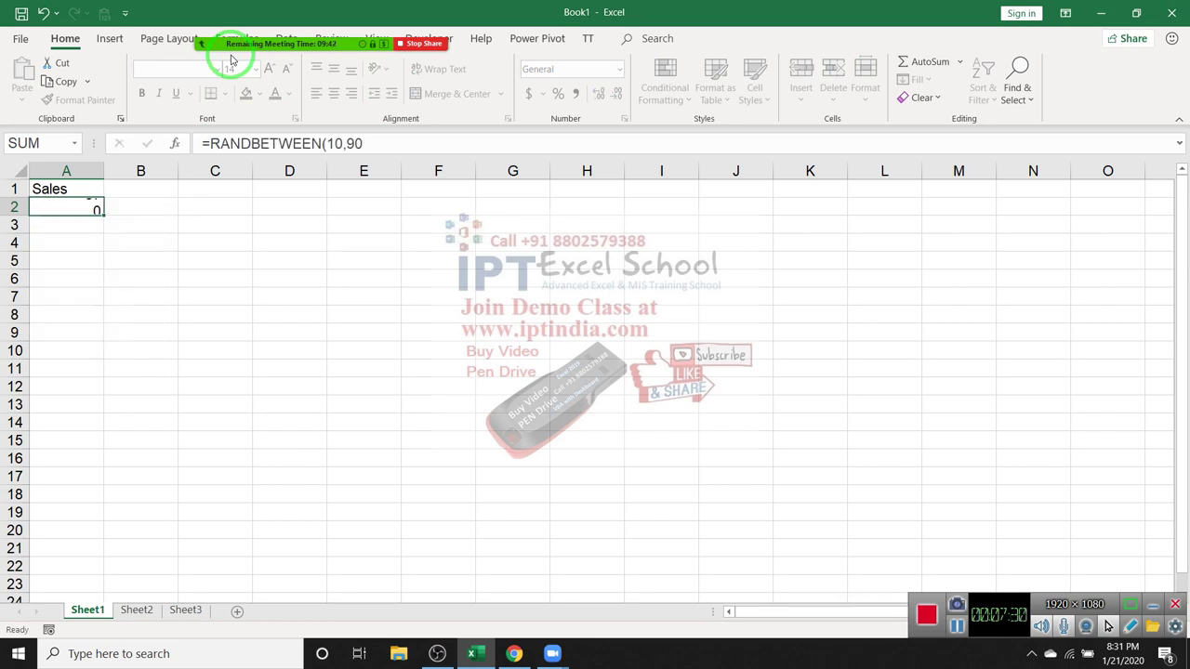
key(Return)
Fill the random-number formula down to A28 and paste the column back as fixed values
click(92, 205)
drag(92, 205, 45, 603)
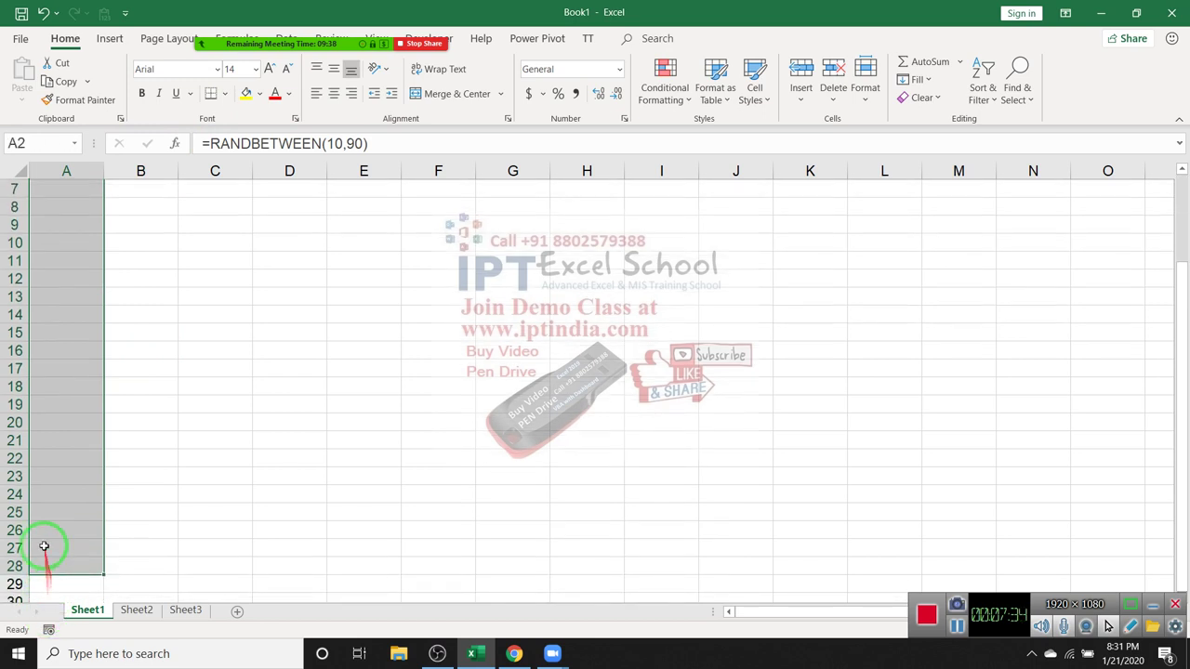
key(ctrl+c)
scroll(18, 278, up, 2)
click(21, 100)
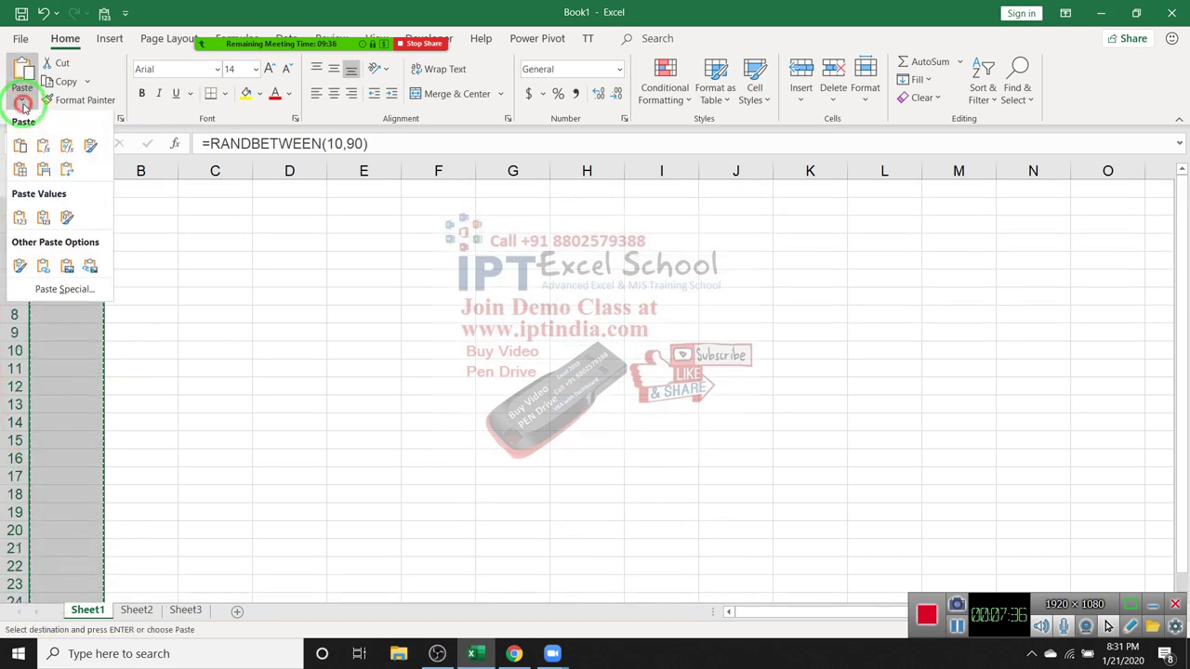
click(20, 217)
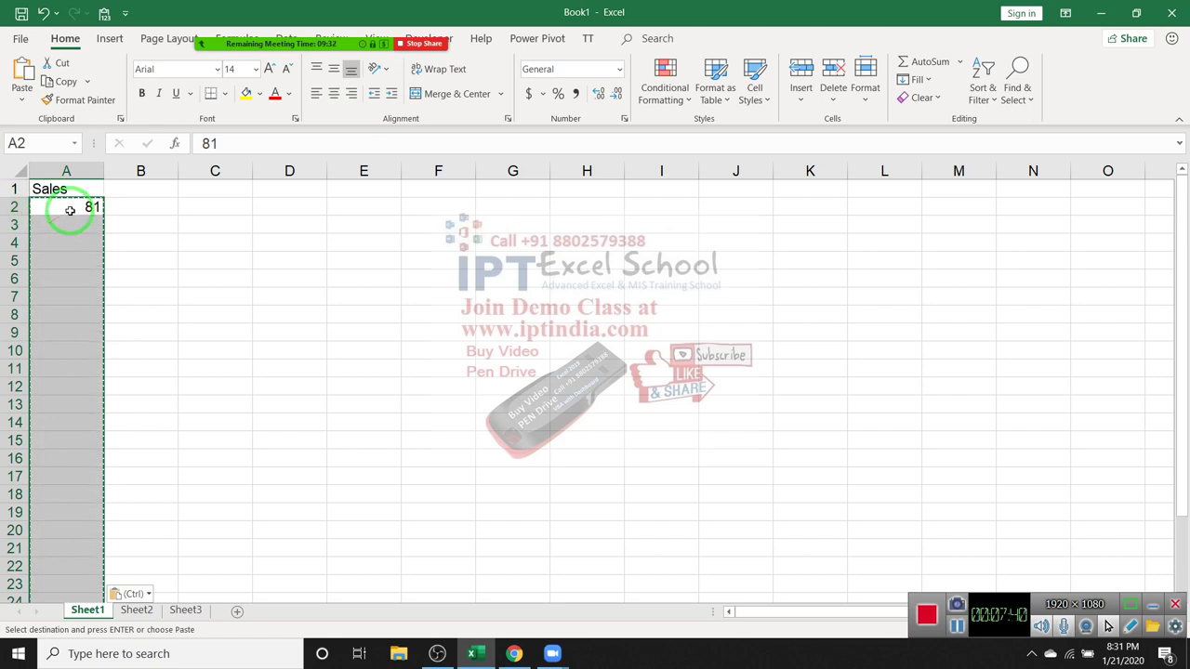
key(ctrl+z)
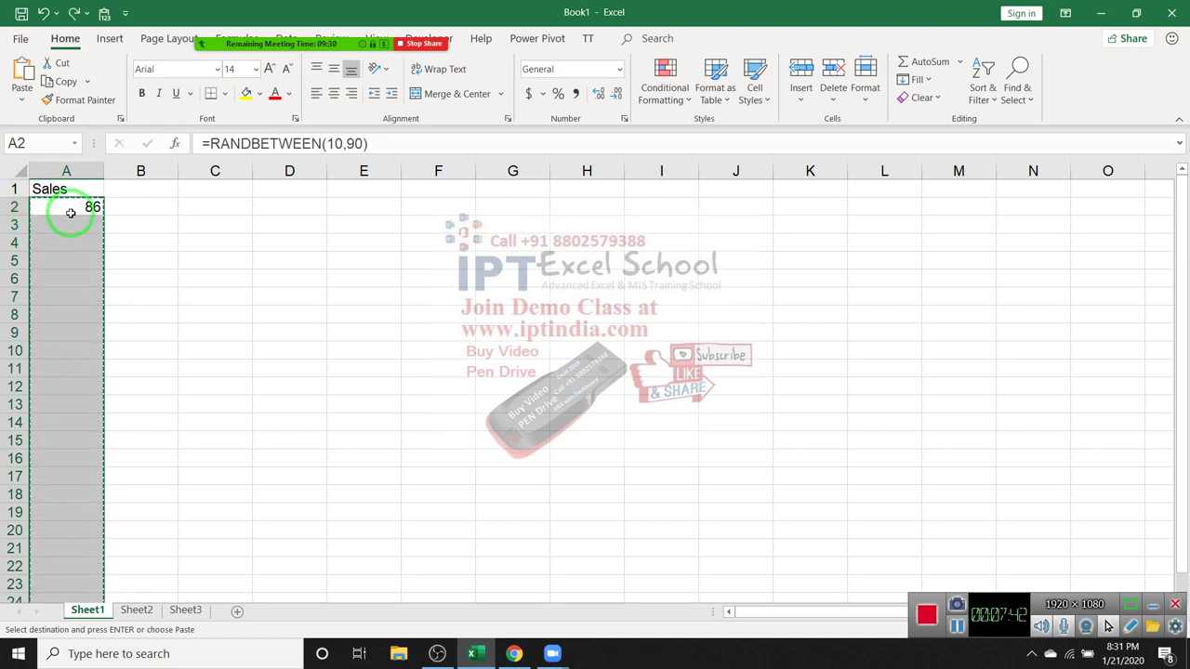
key(Return)
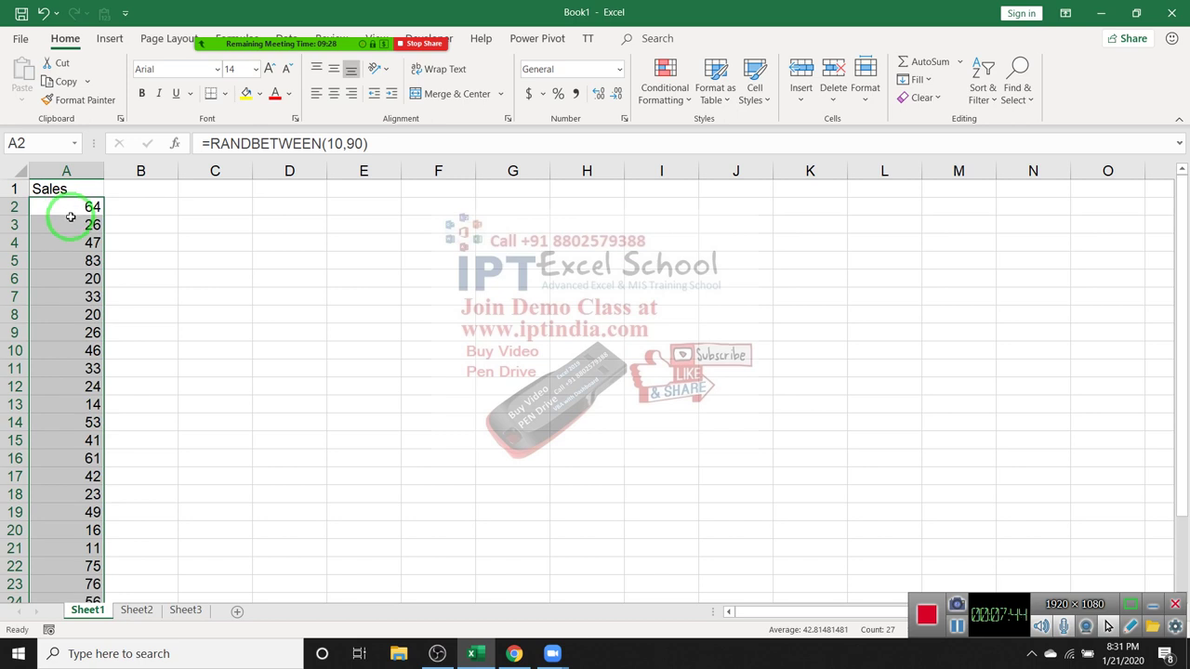
key(ctrl+c)
click(20, 104)
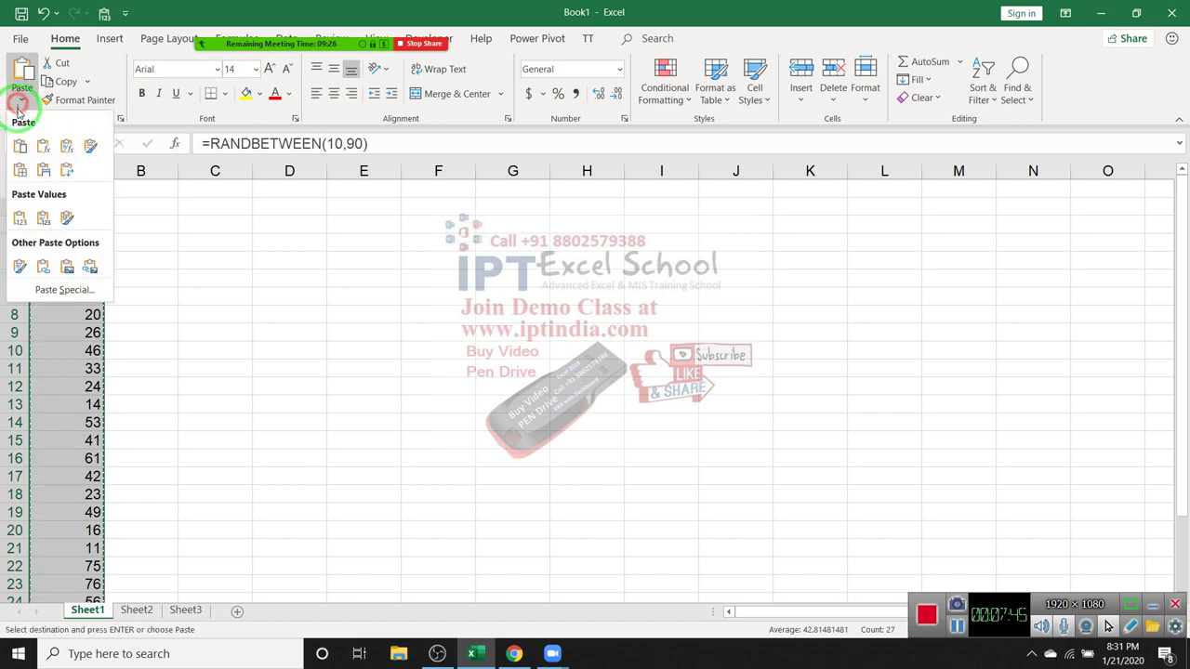
click(19, 218)
Enter 25 in B6, 30 in B12 and 45 in B16
click(100, 278)
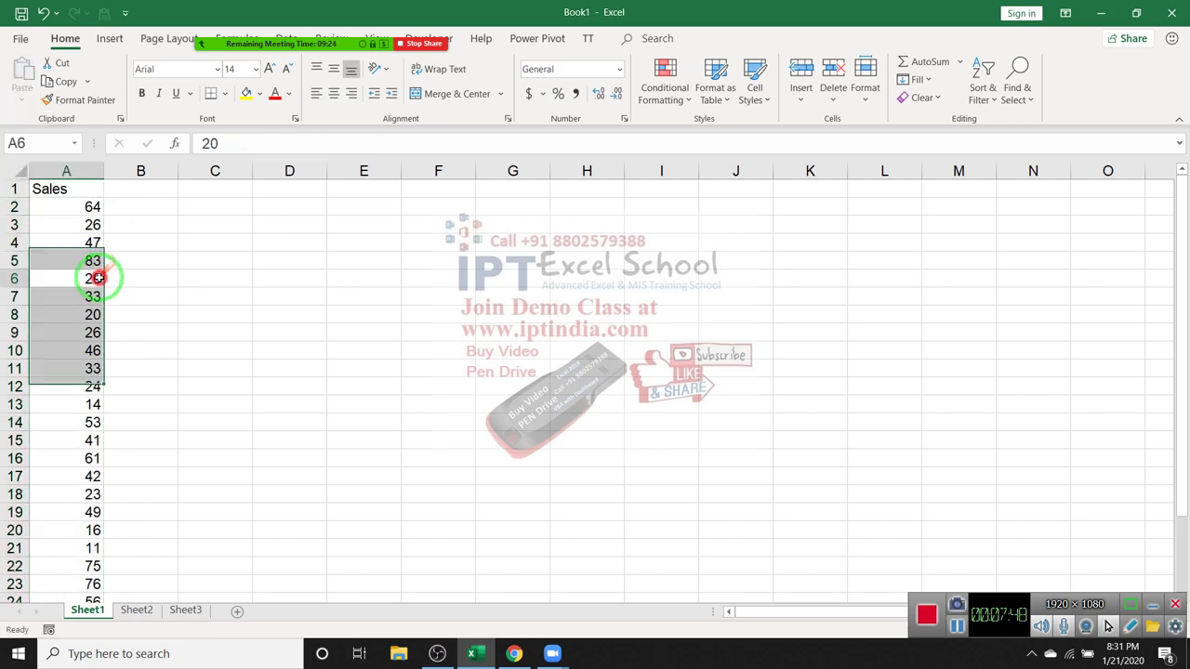
key(Right)
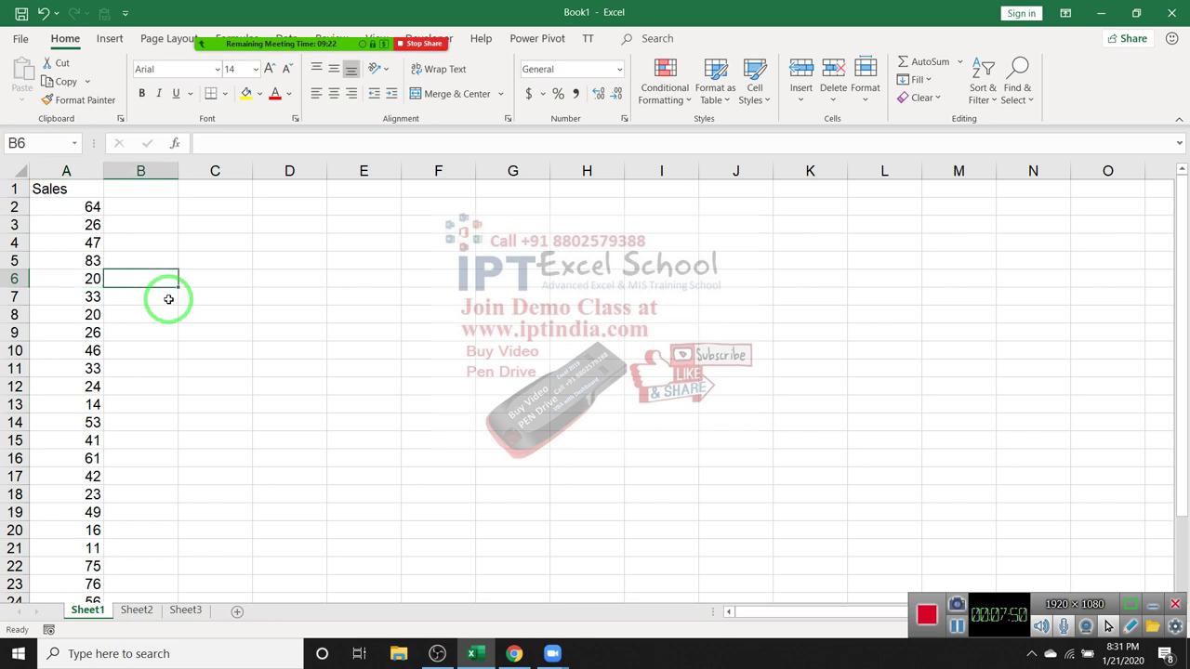
text(25)
key(Return)
key(Down)
key(Down)
key(Down)
key(Down)
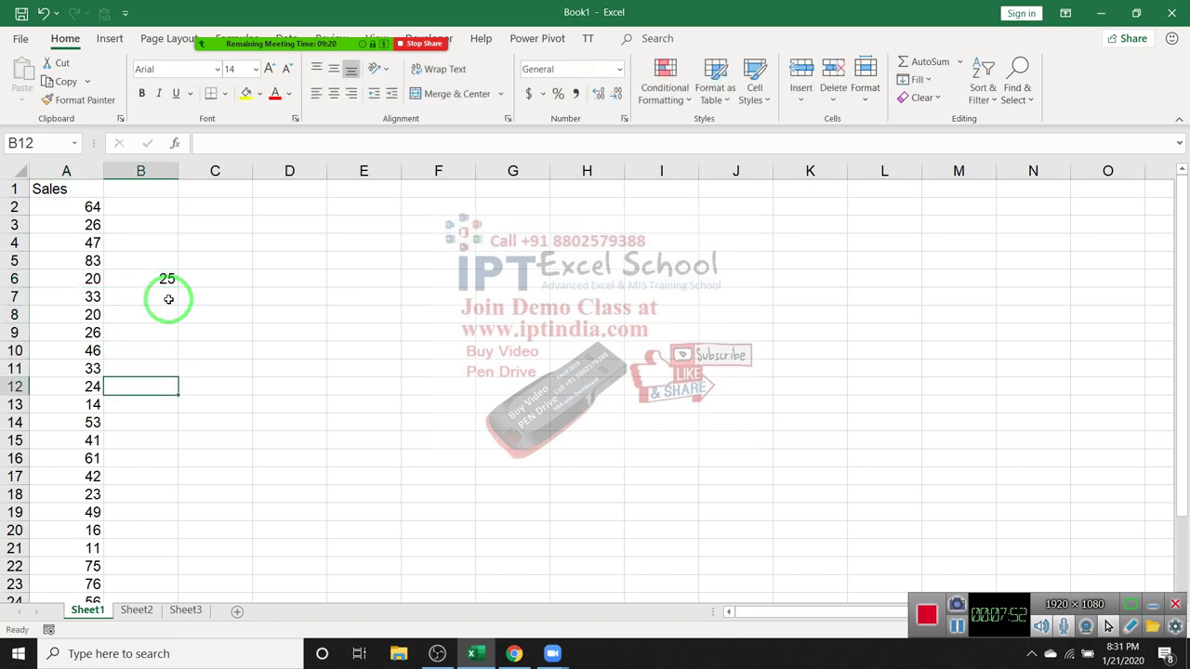
text(30)
key(Return)
key(Down)
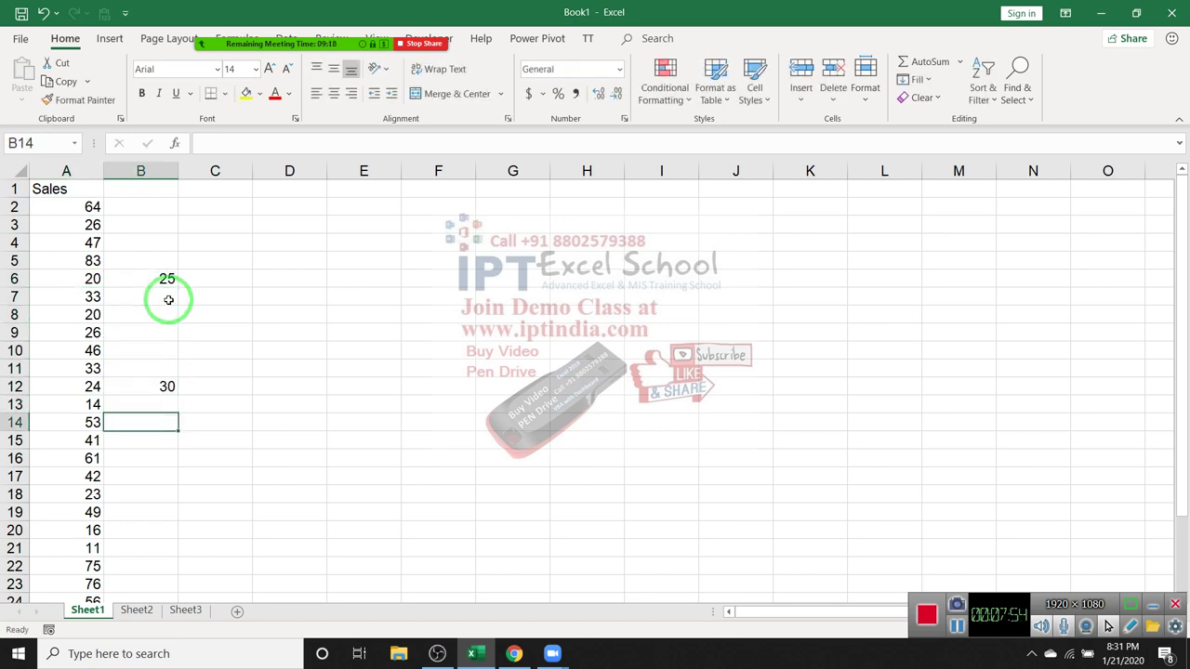
key(Down)
key(Down)
text(14)
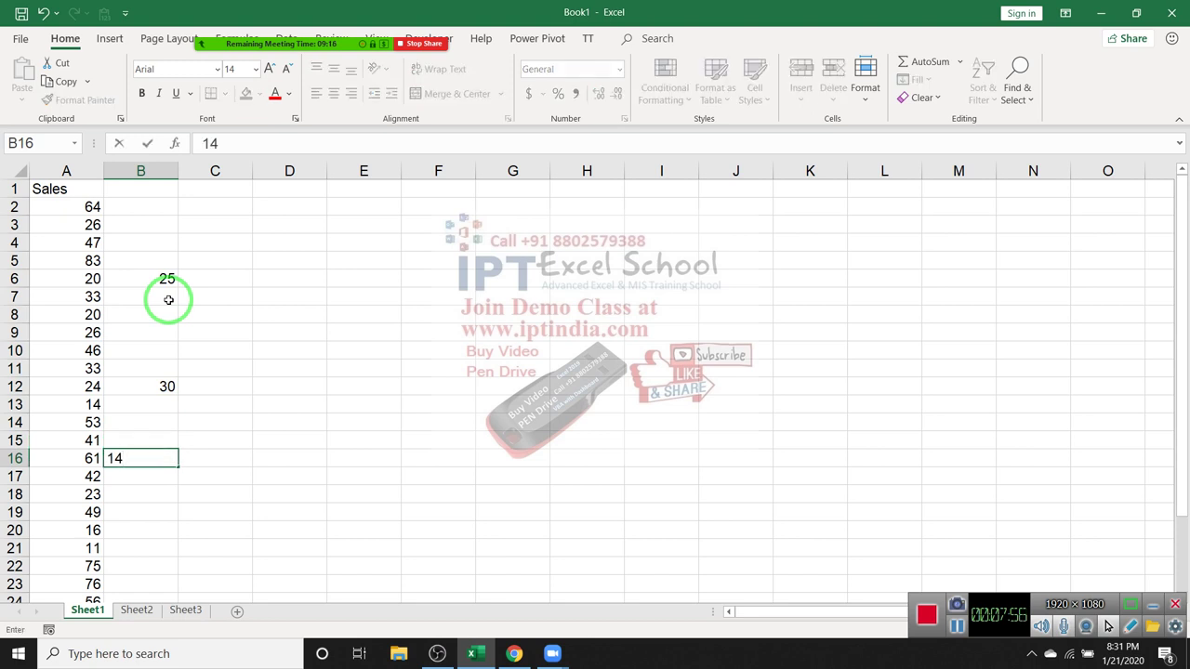
key(Return)
key(Down)
key(Down)
key(Up)
key(Up)
key(Up)
text(4)
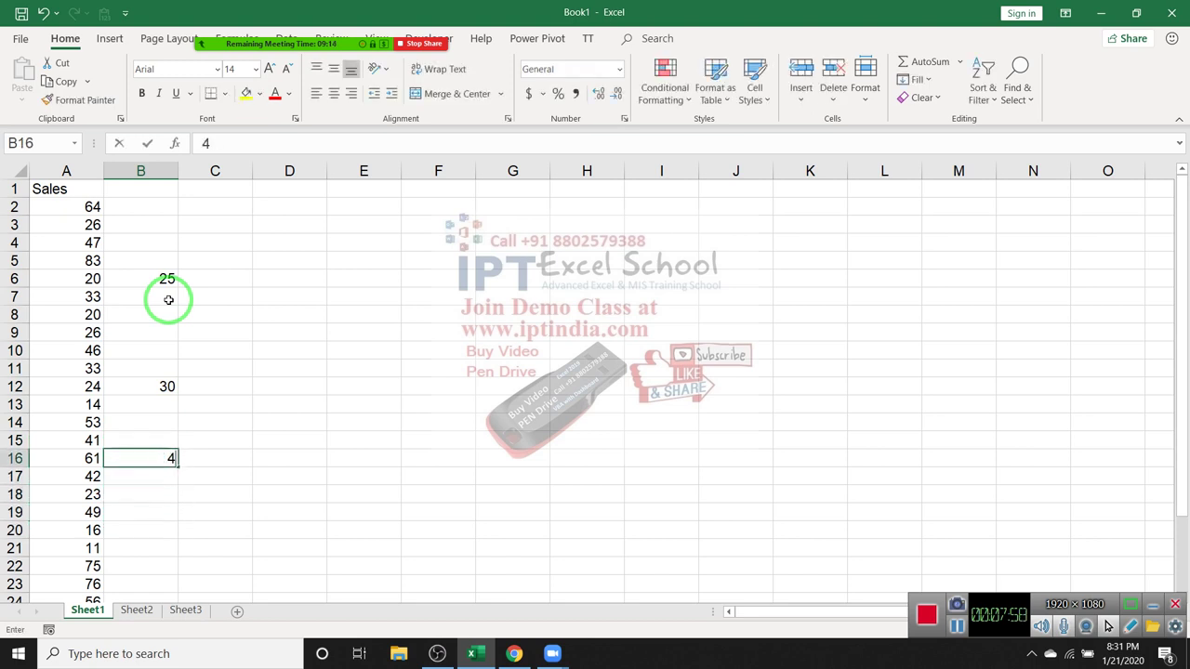
text(5)
key(Return)
Enter 85 in B20 and 45 in B26, then select column B from B1
key(Down)
key(Down)
key(Down)
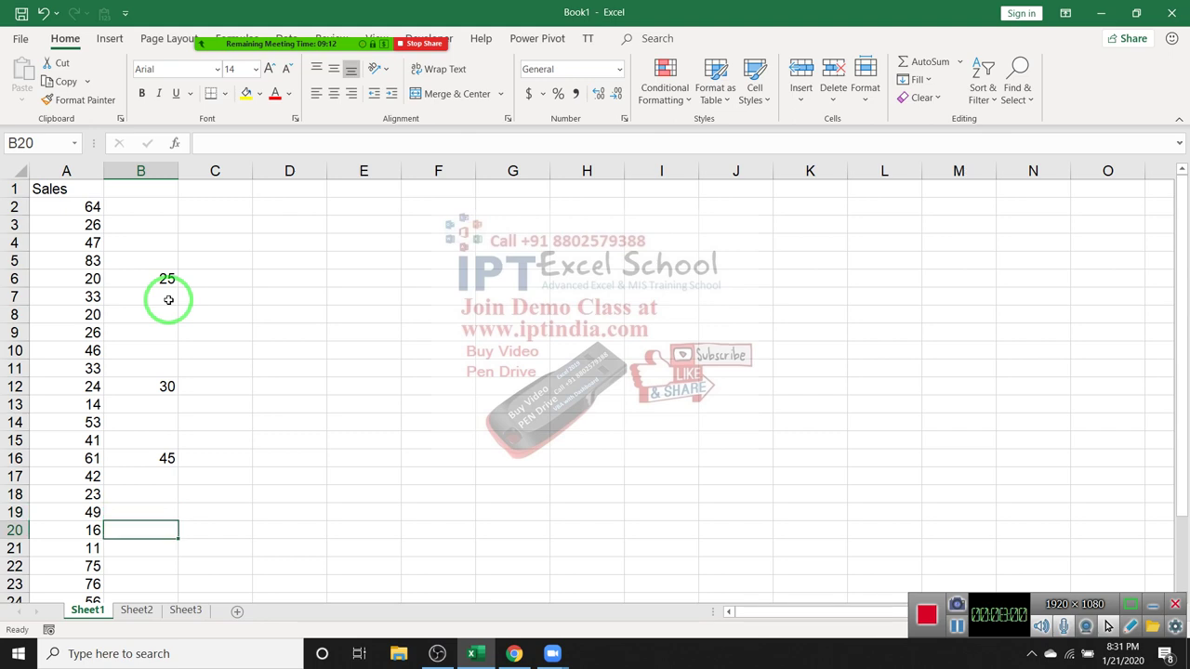
text(85)
key(Return)
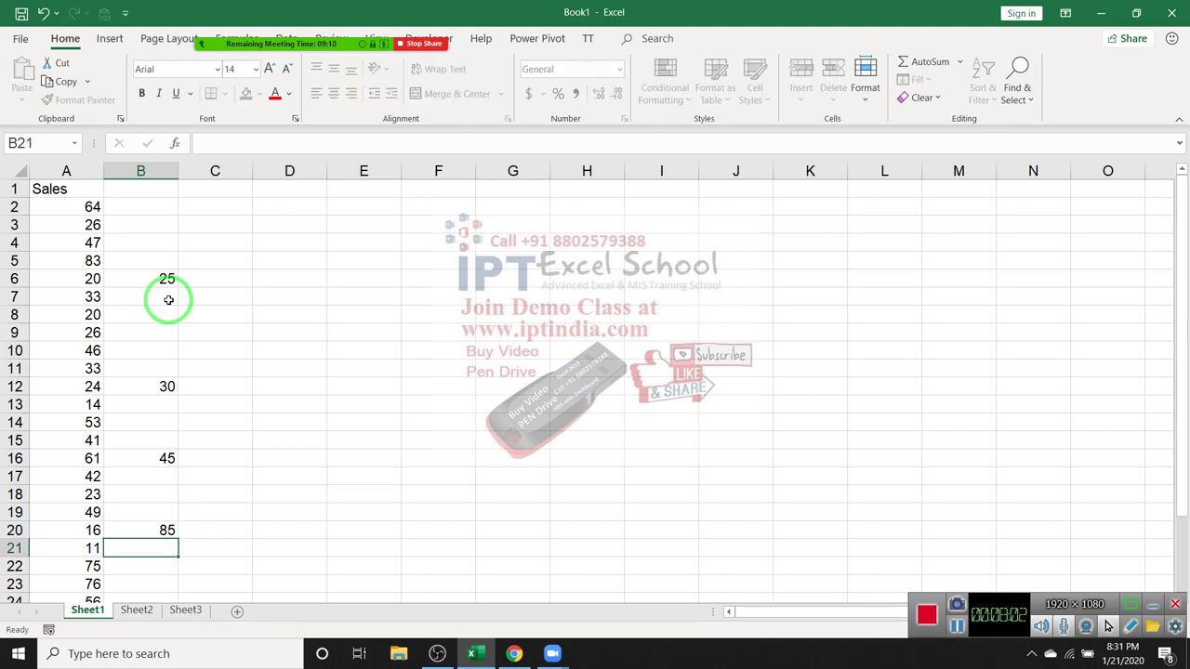
key(Down)
key(Down)
key(Down)
key(Down)
scroll(168, 300, down, 1)
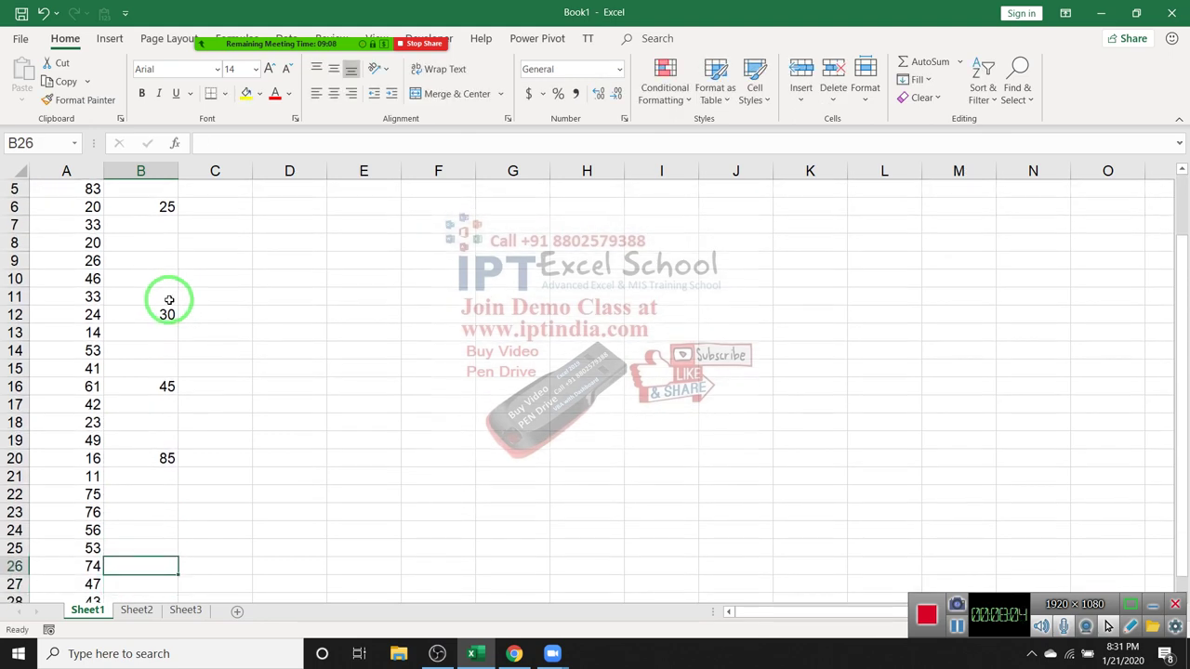
text(45)
key(Return)
key(Down)
key(Down)
key(Down)
key(Up)
key(Up)
key(Up)
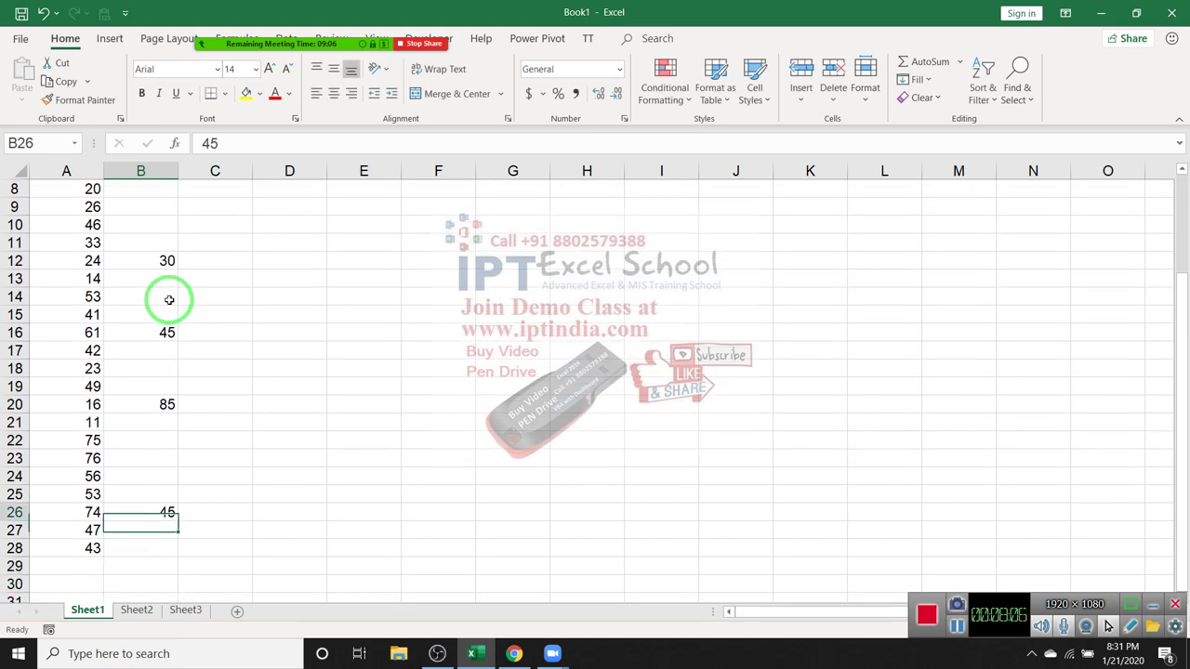
key(ctrl+Up)
key(ctrl+Up)
key(ctrl+Up)
key(Right)
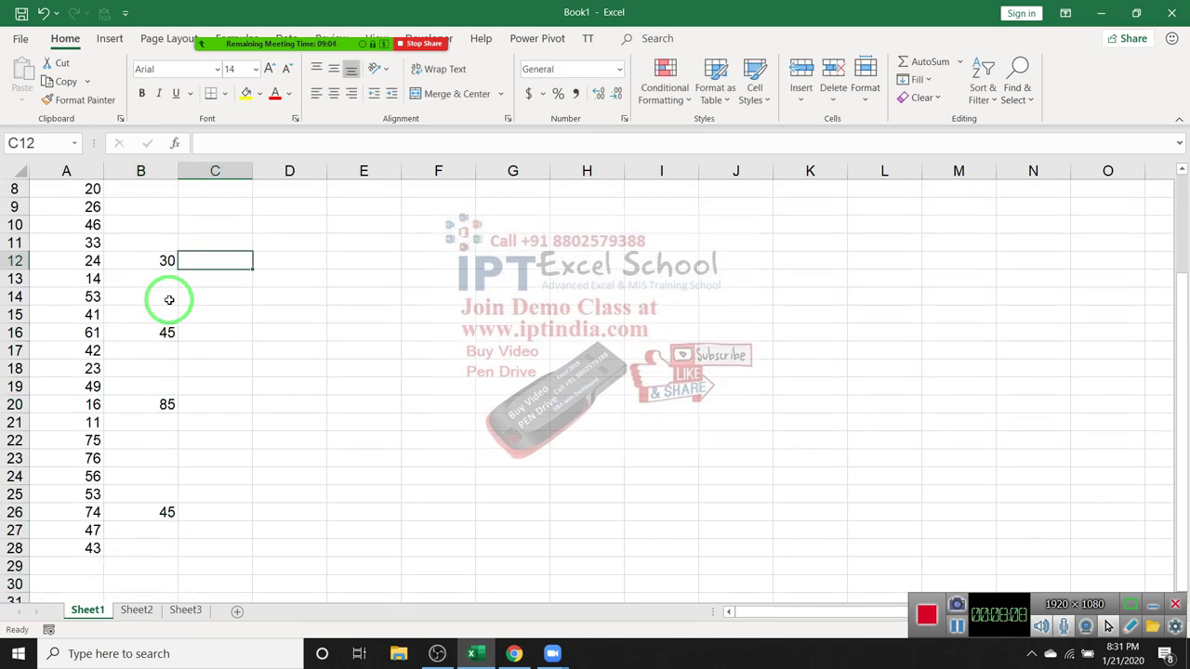
key(ctrl+Up)
key(Left)
key(ctrl+space)
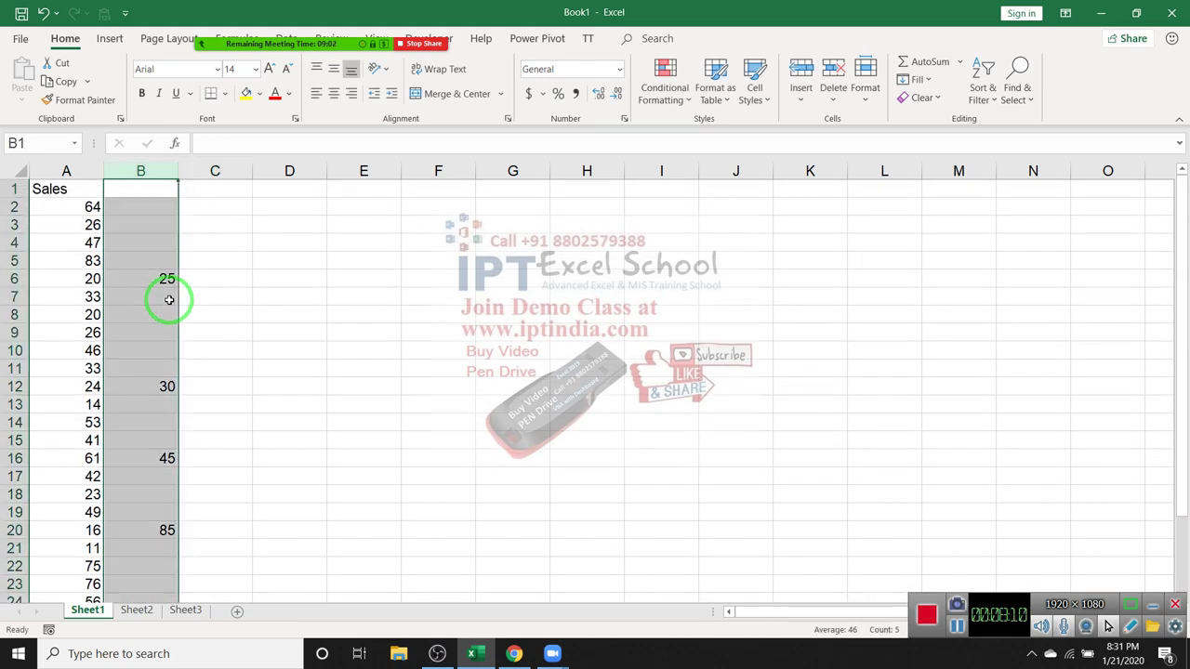
key(ctrl+c)
click(65, 173)
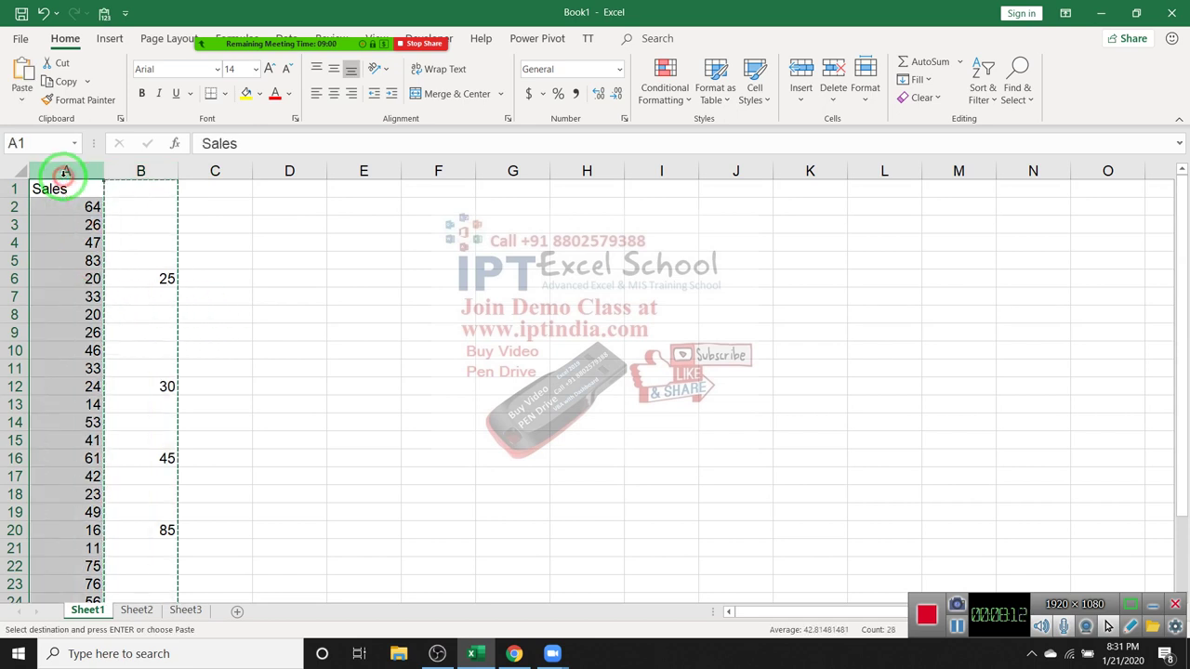
right_click(65, 173)
click(119, 284)
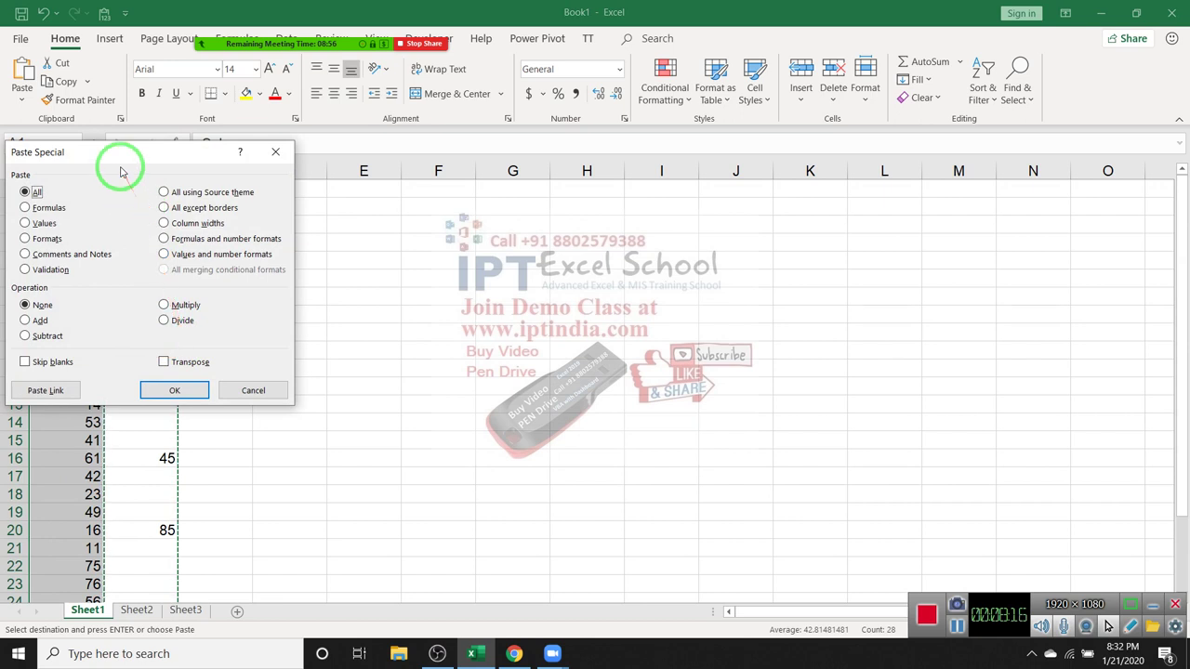
drag(120, 157, 367, 151)
drag(460, 302, 27, 158)
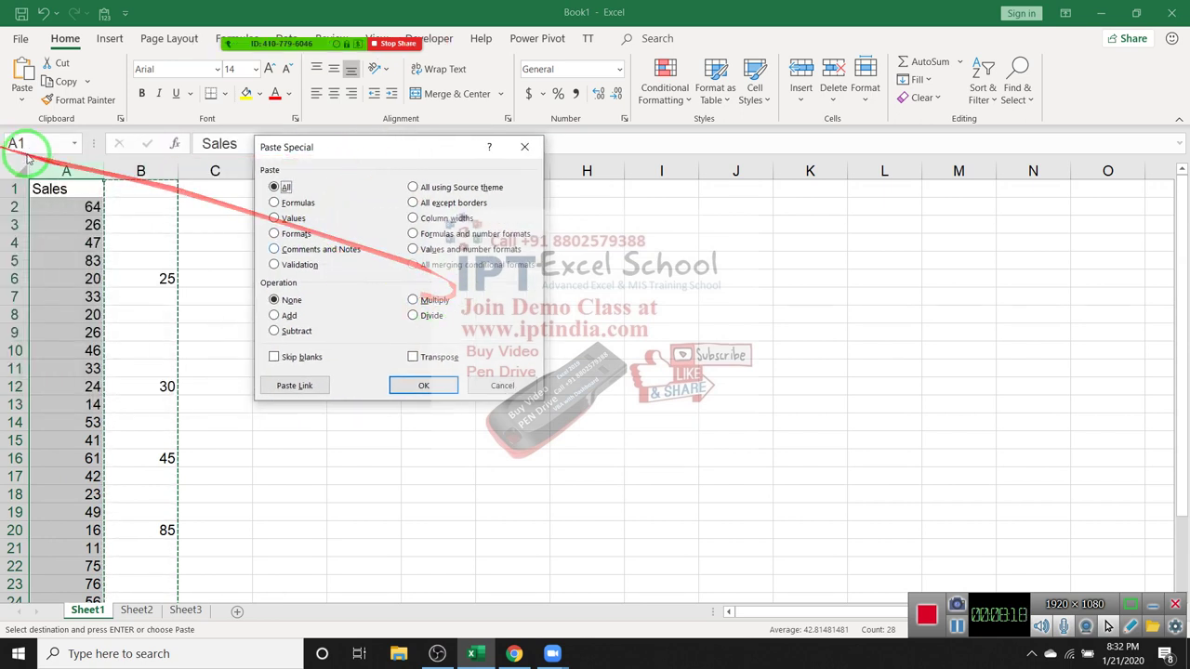
drag(42, 220, 156, 139)
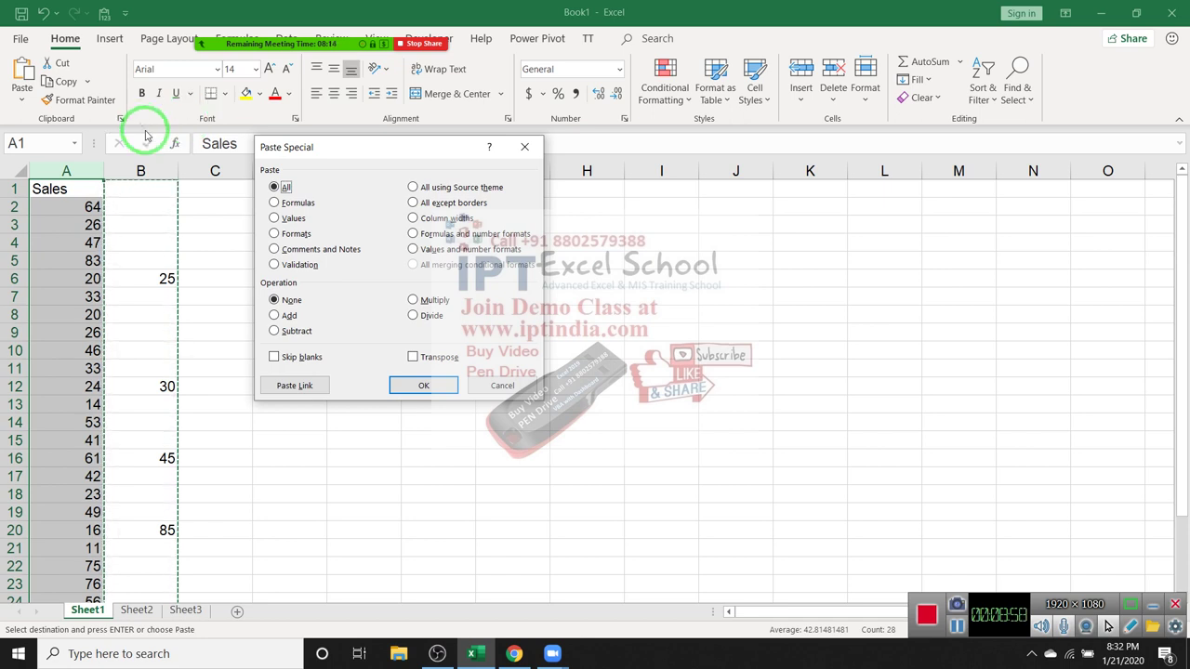
Paste column B over column A with Skip blanks turned on, then undo it
click(274, 357)
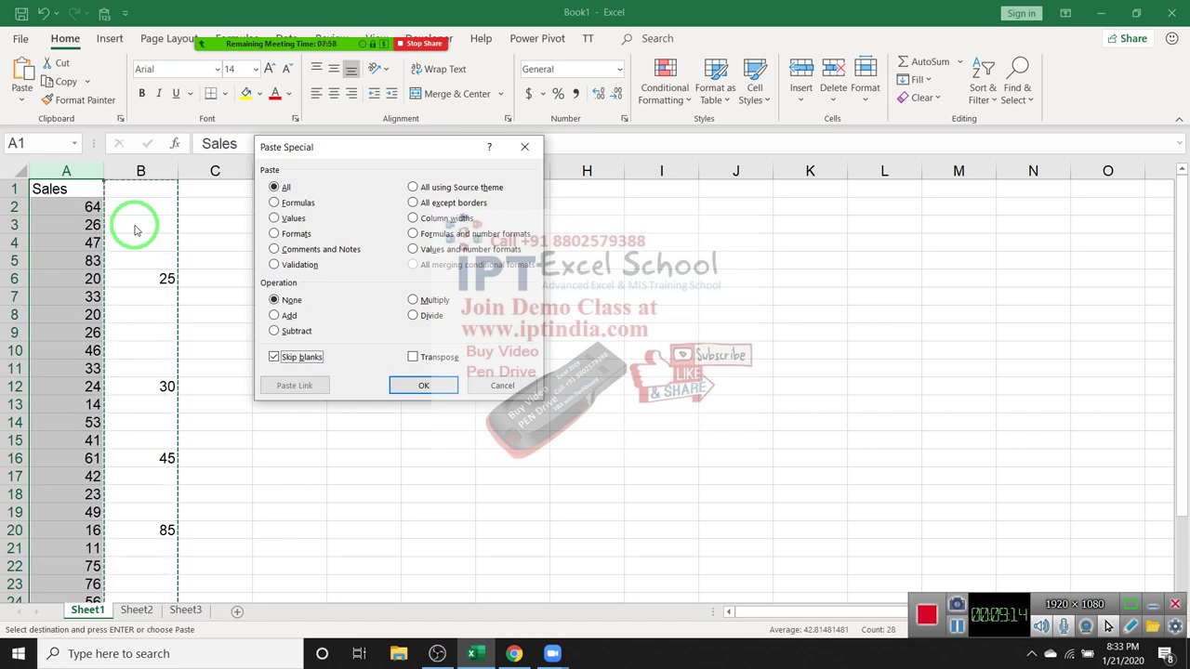
click(426, 386)
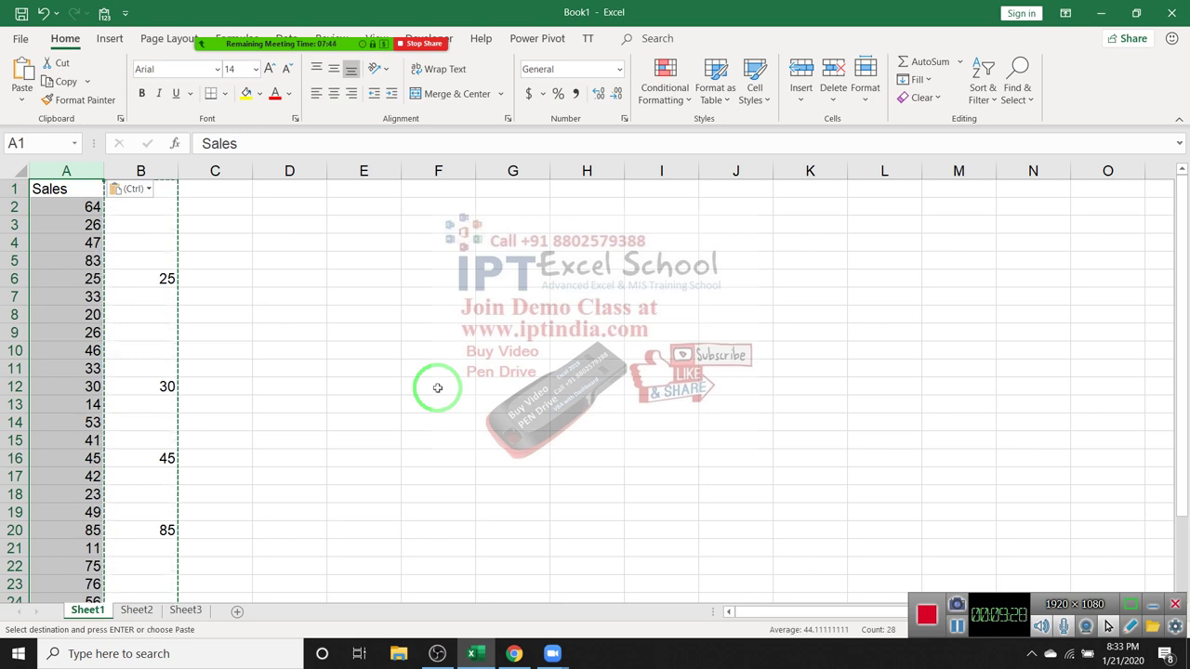
key(ctrl+z)
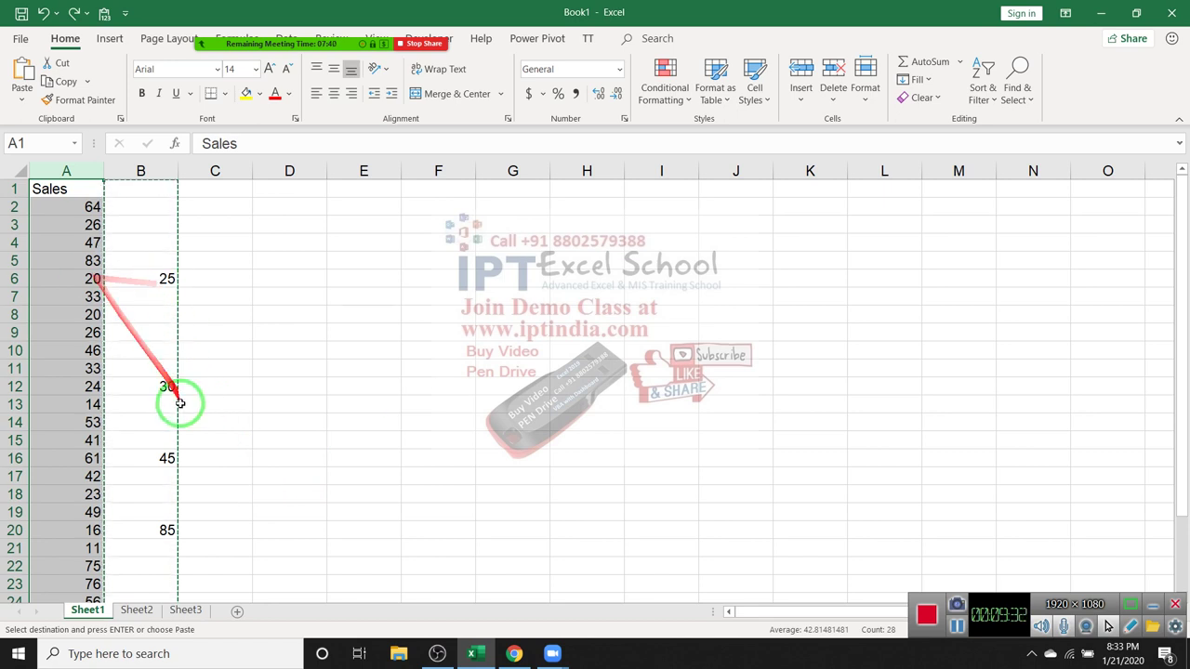
Redo the Paste Special into column A with Skip blanks, placing 25, 30, 45, 85
right_click(86, 214)
click(126, 324)
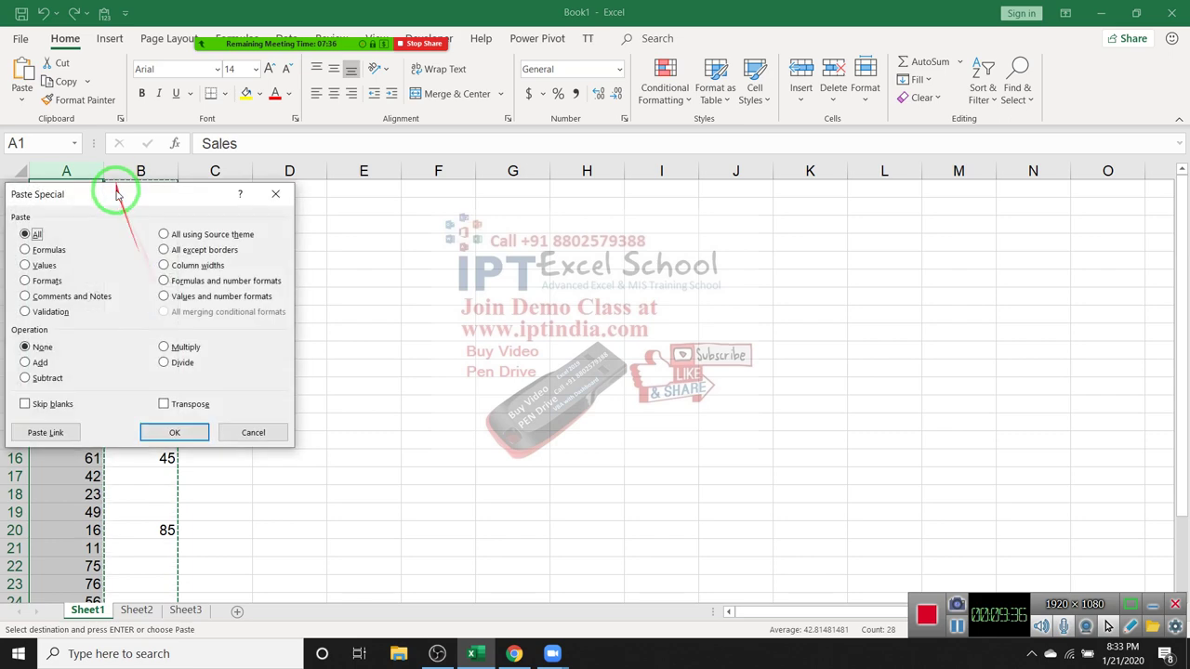
drag(117, 191, 361, 183)
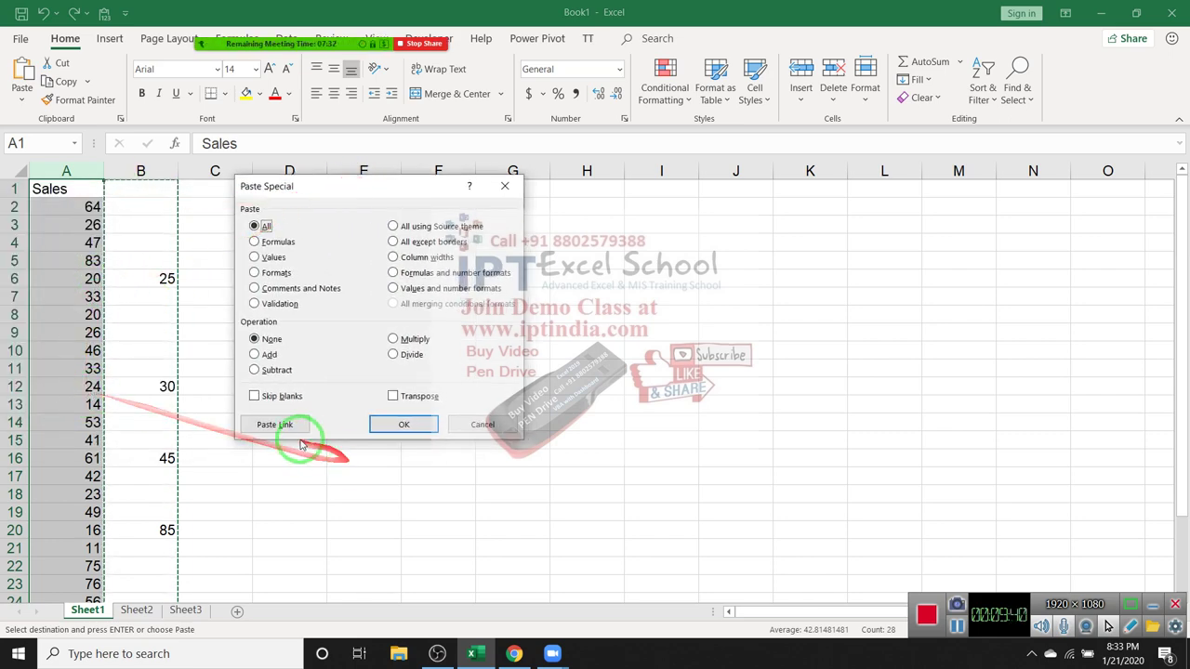
click(267, 396)
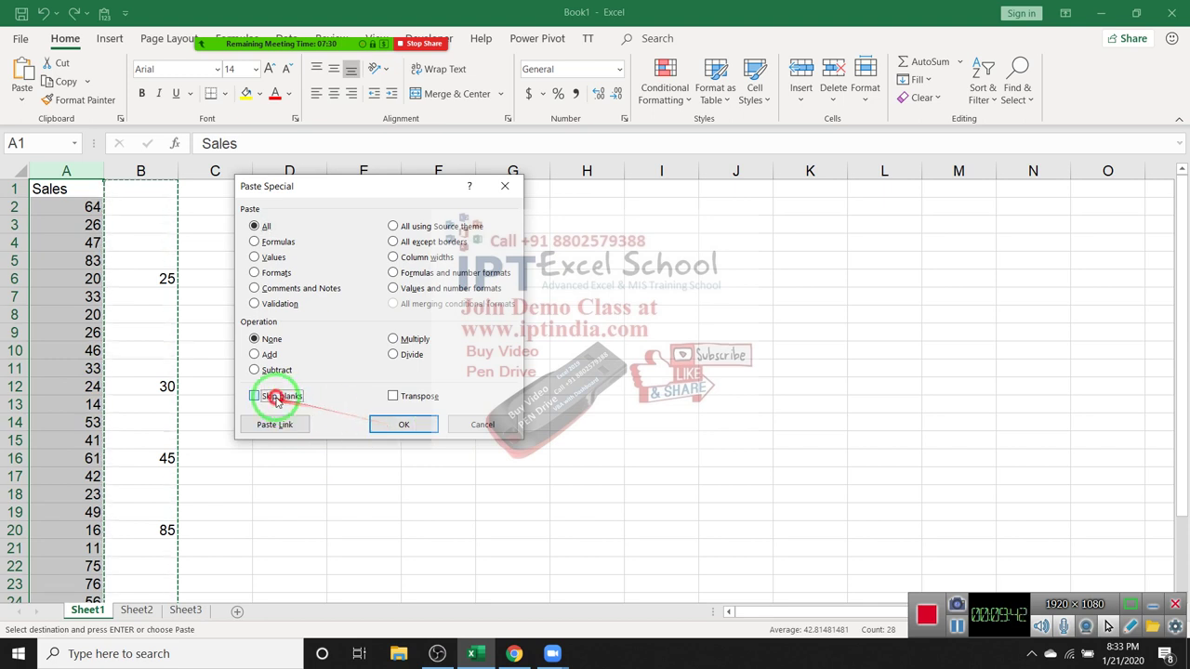
click(395, 425)
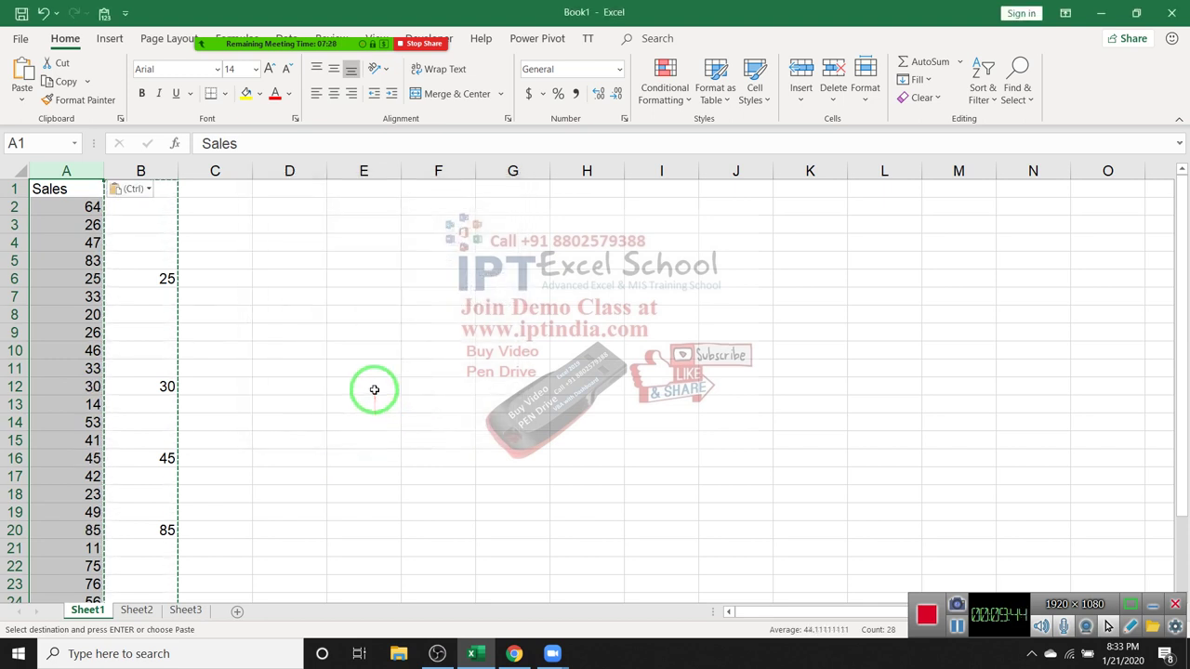
click(357, 265)
Enter the Name header in E5 and a person's name in E6
text(NAme)
key(Return)
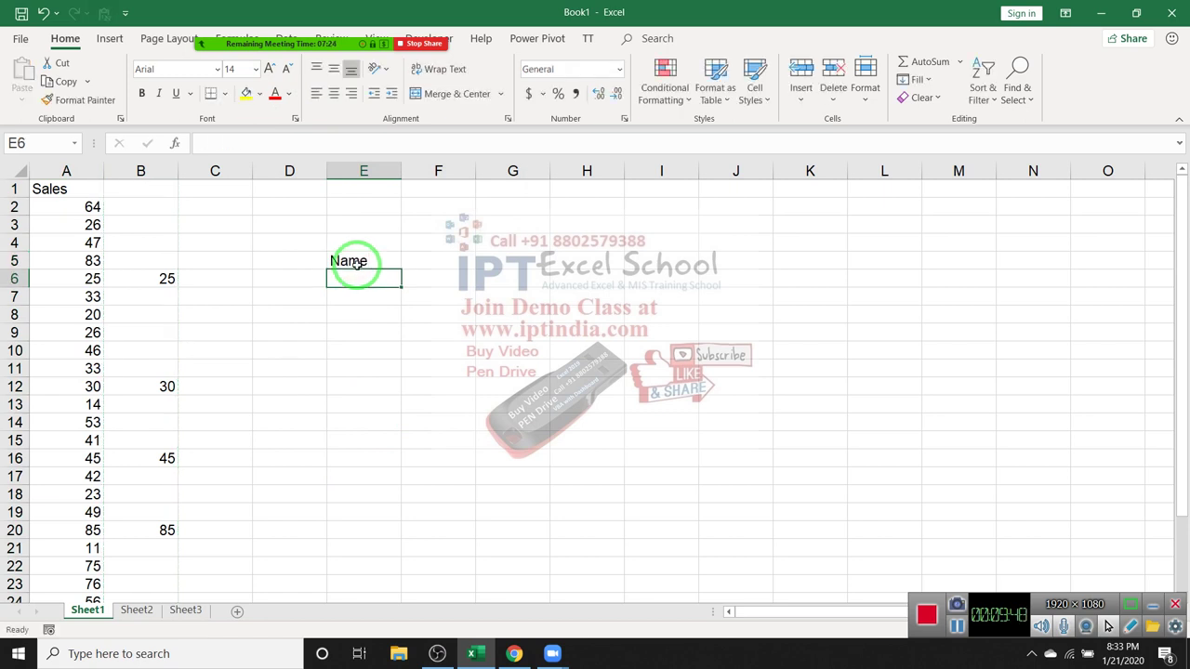
text(Pu)
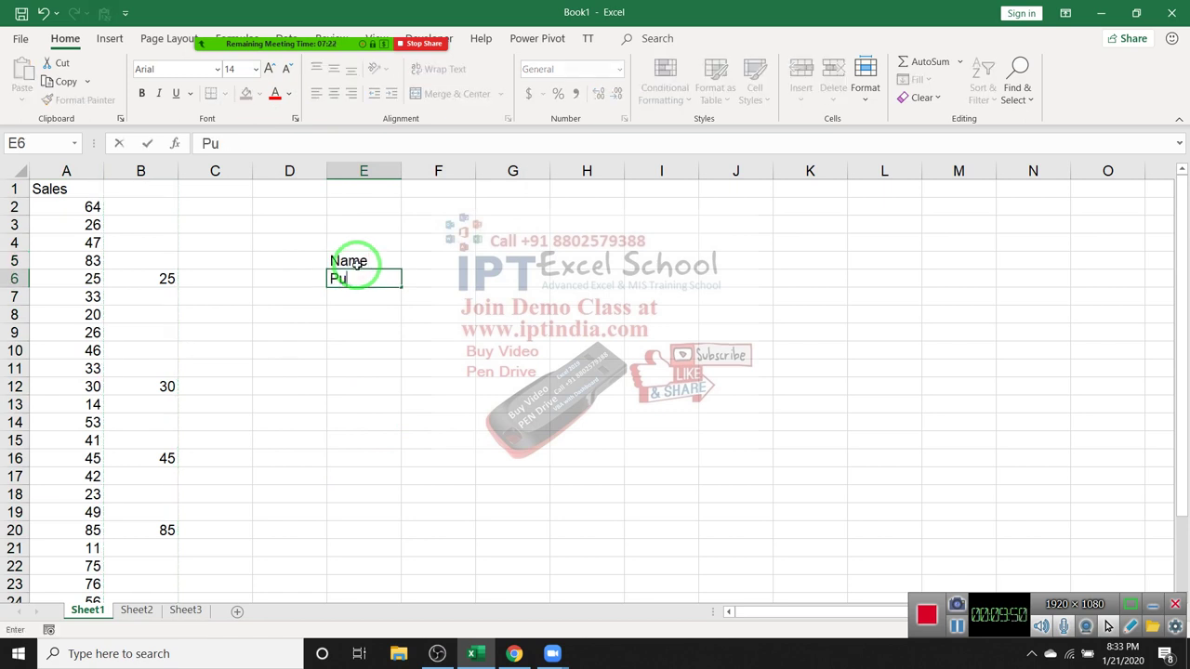
text(ja)
key(Return)
Enter Jan in F5 and fill Feb and Mar across G5:H5
key(Up)
key(Up)
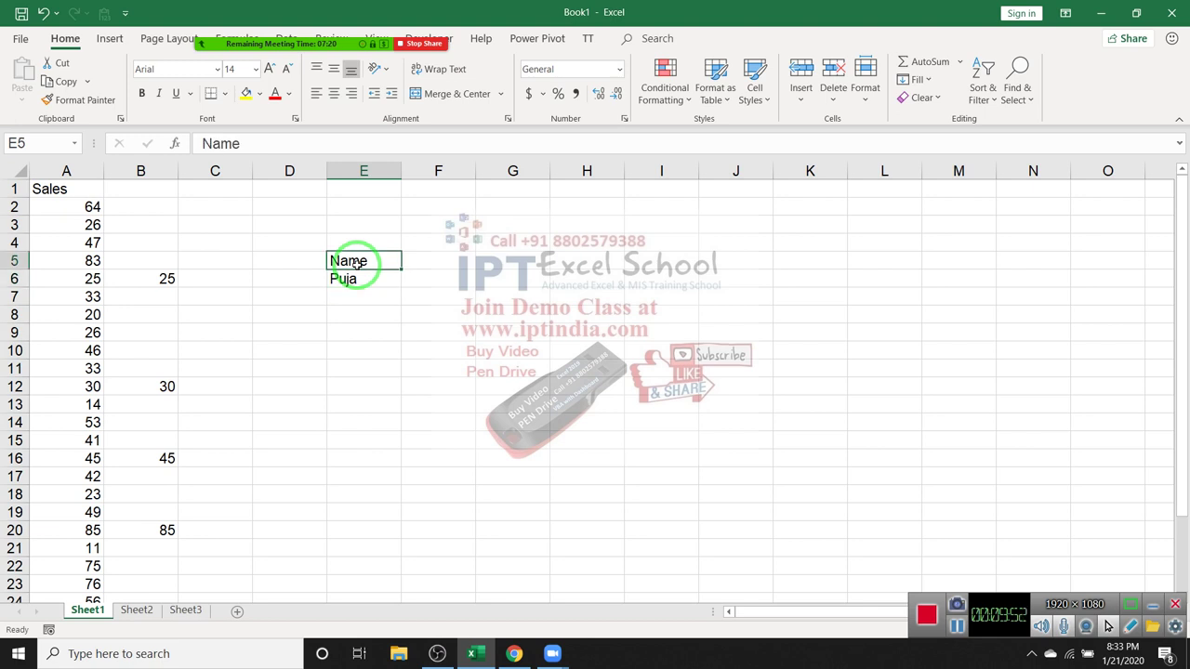
key(Right)
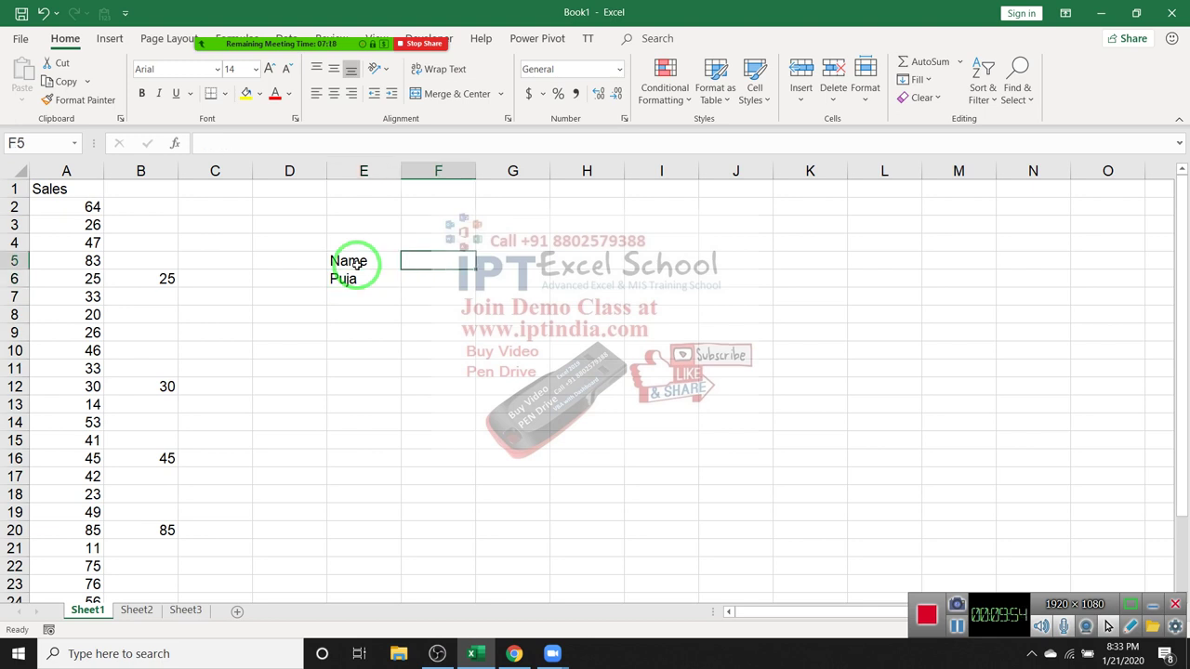
text(Jan)
key(Return)
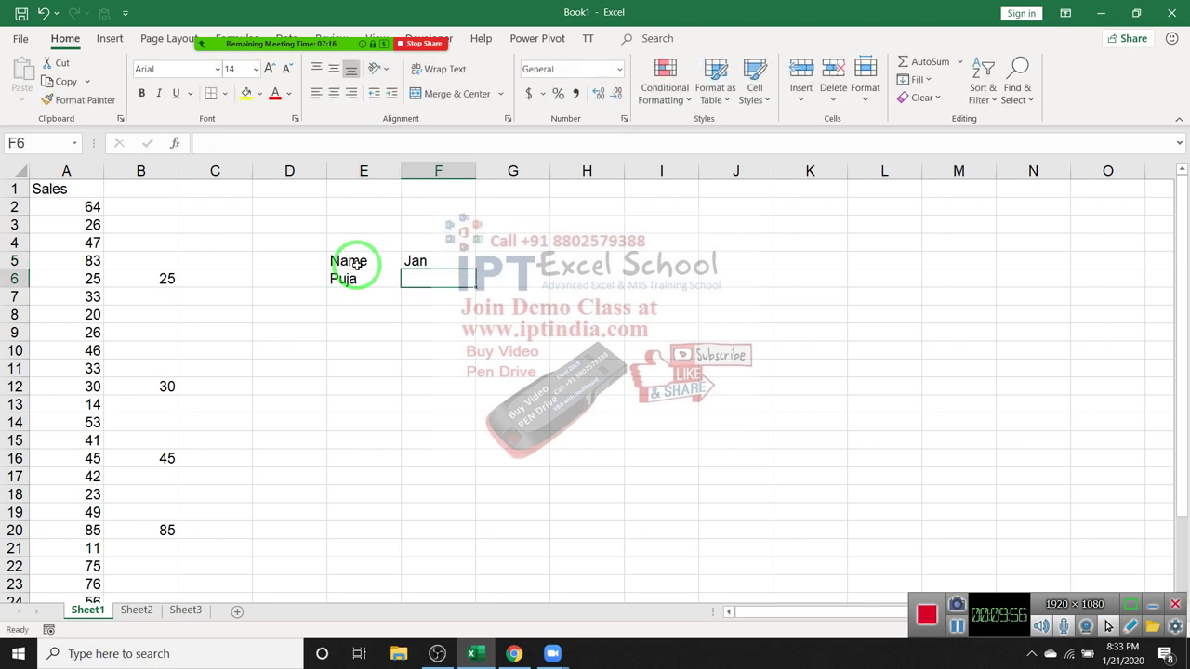
click(436, 260)
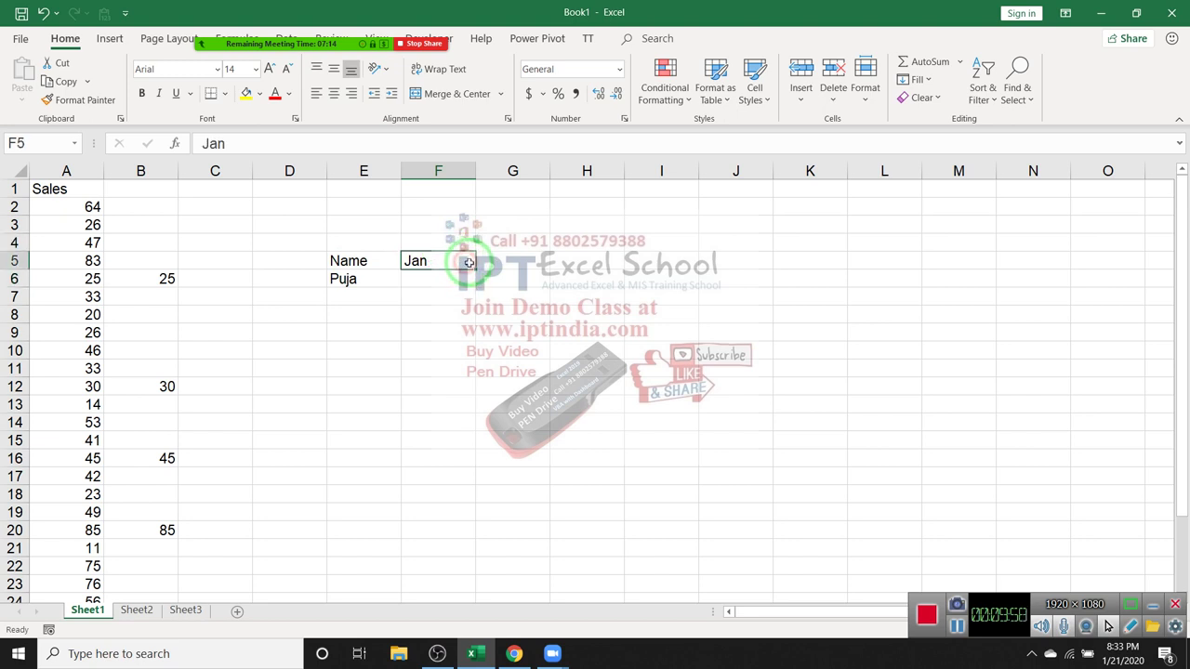
drag(474, 269, 628, 279)
drag(608, 278, 609, 279)
Enter the scores 78, 95 and 85 in F6:H6
click(429, 279)
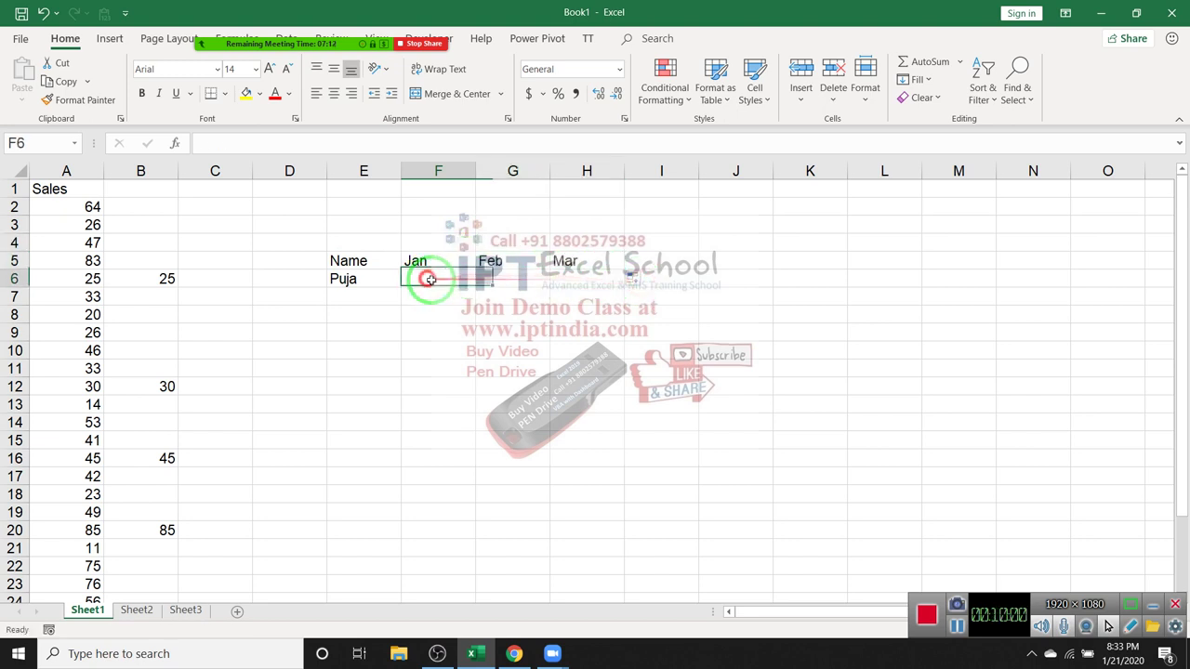
text(78)
key(Tab)
text(95)
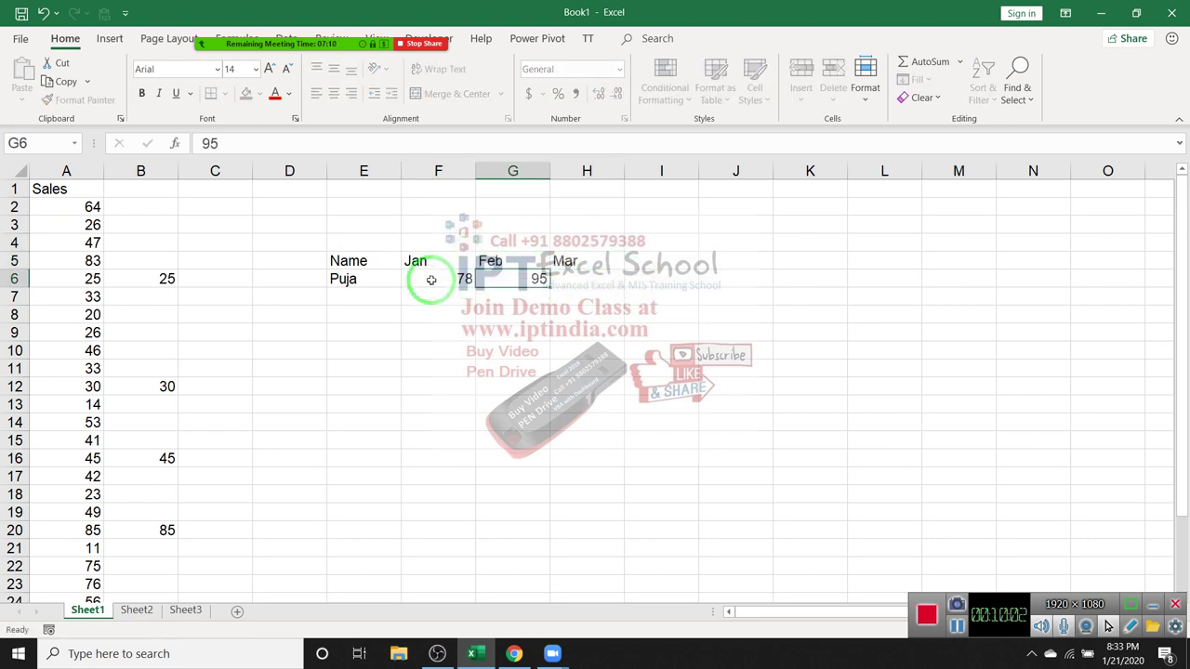
key(Tab)
text(85)
key(Tab)
Paste E5:H6 transposed into E9:F12 so Name, Jan 78, Feb 95, Mar 85 run down rows
drag(386, 259, 583, 283)
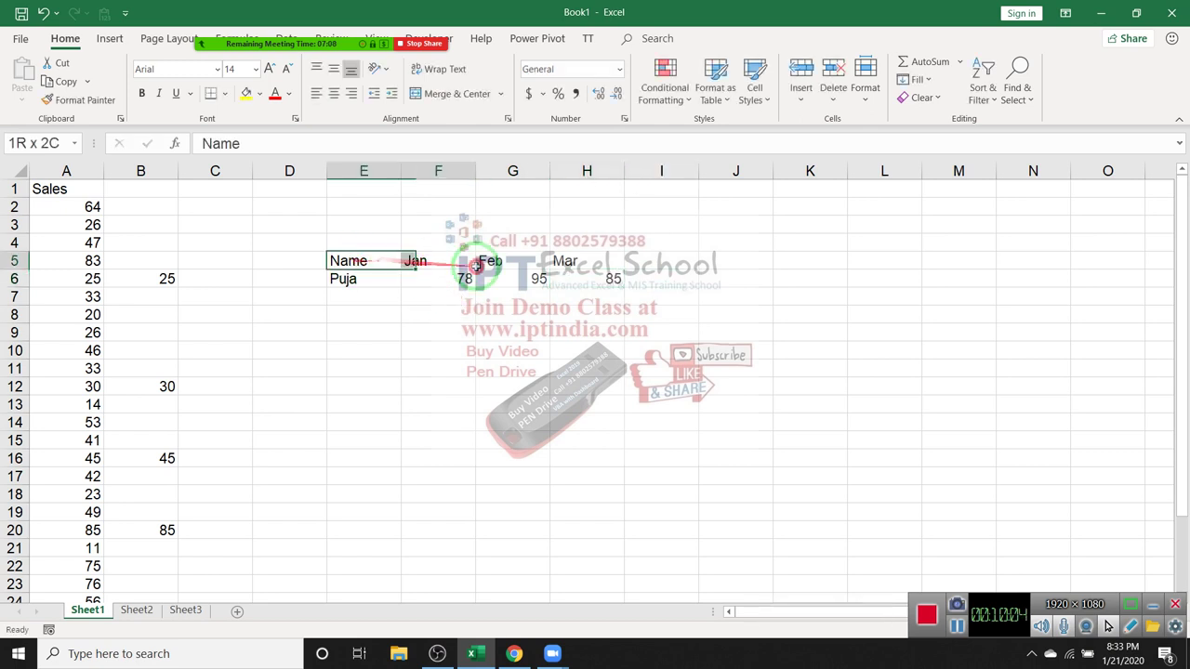
key(ctrl+c)
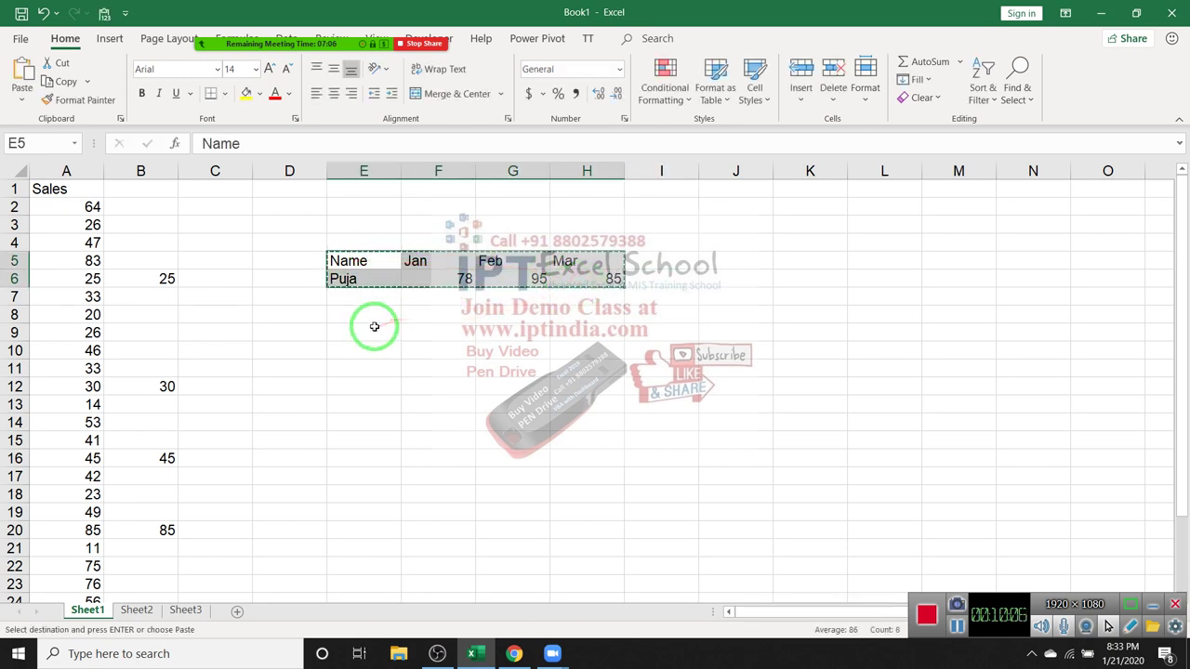
right_click(374, 330)
click(409, 324)
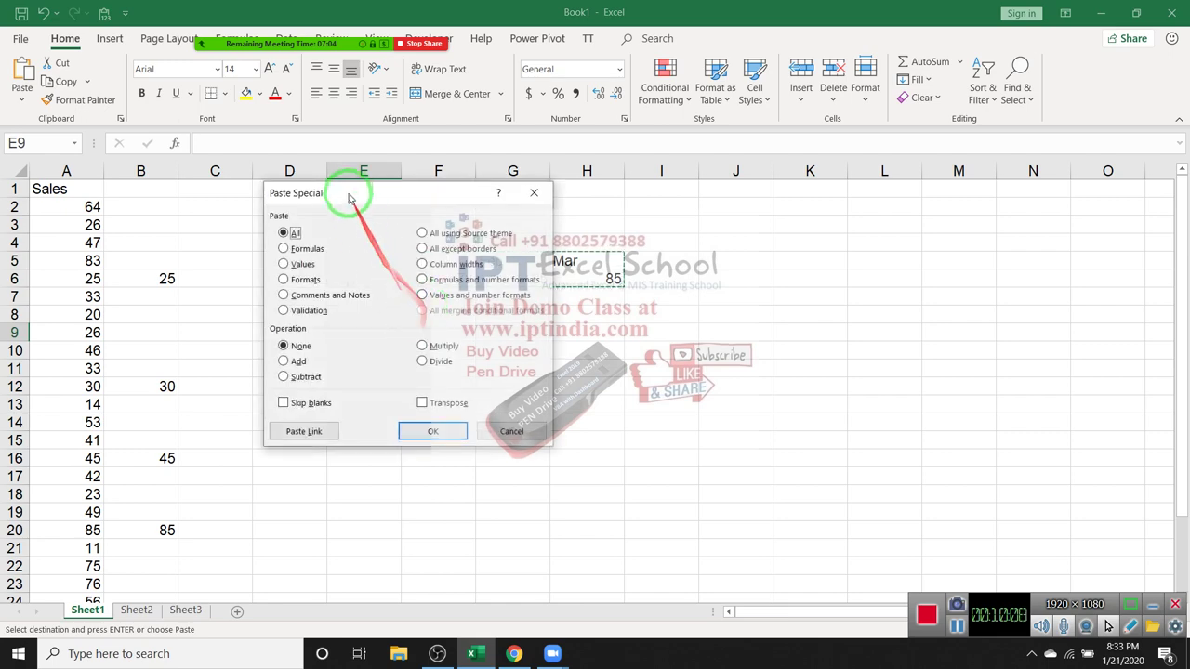
drag(365, 193, 745, 121)
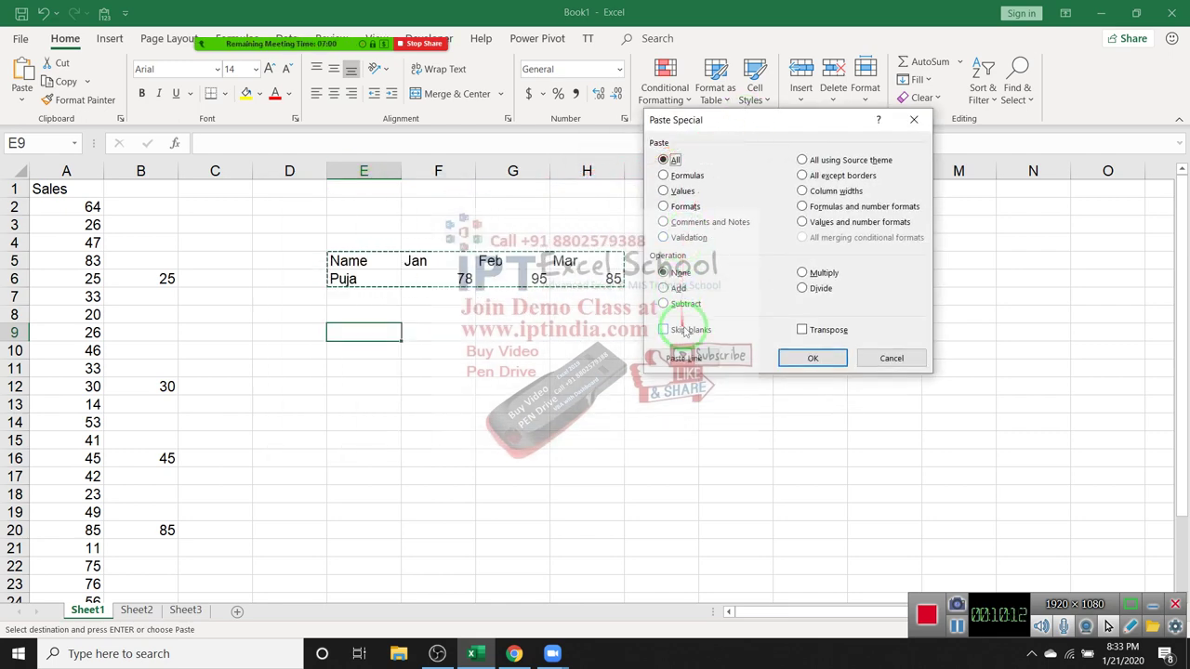
click(827, 330)
click(812, 359)
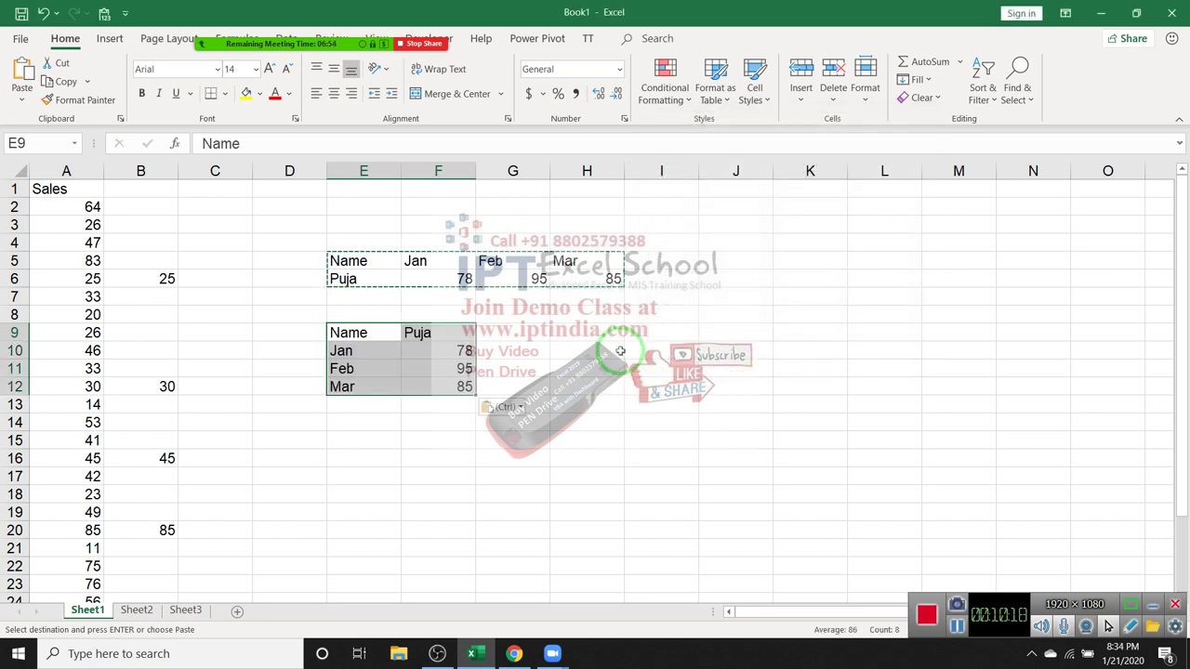
Paste the E9:F12 table into H9 as links to the original cells
key(ctrl+c)
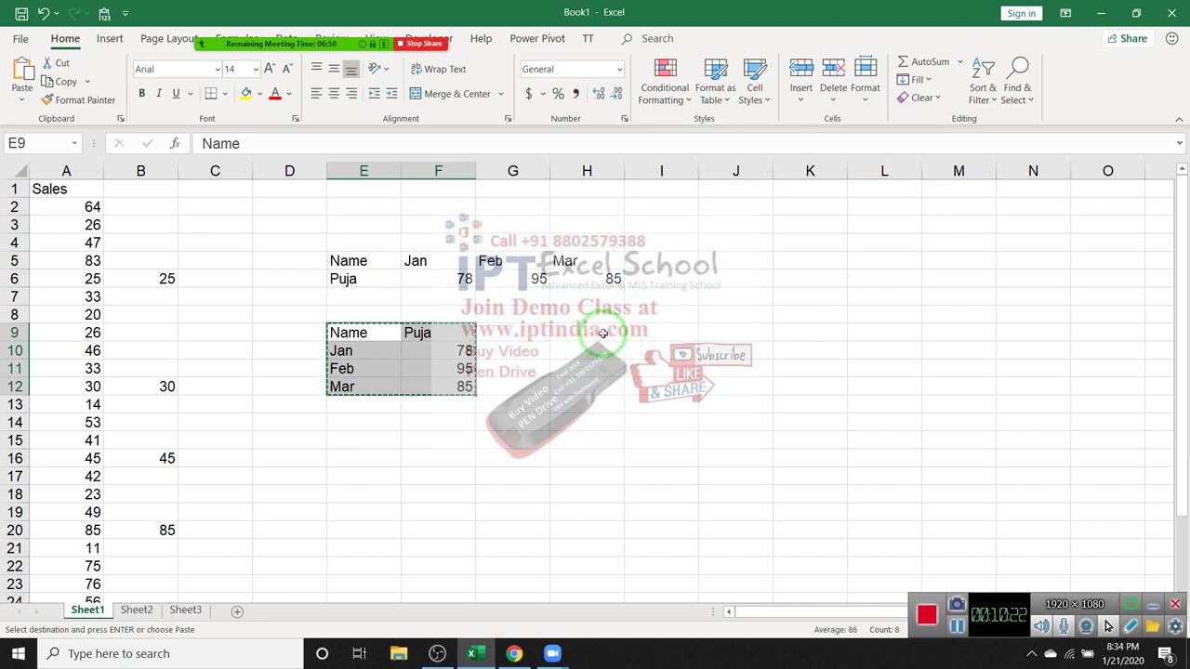
click(602, 332)
right_click(602, 332)
click(632, 316)
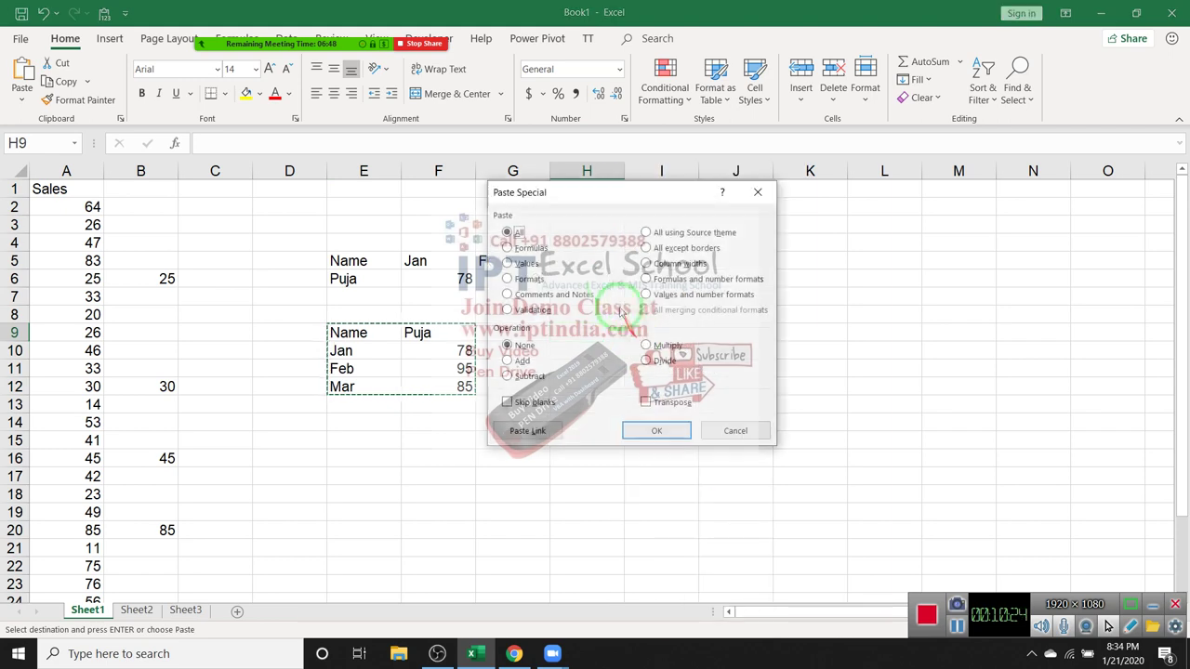
drag(572, 209, 764, 101)
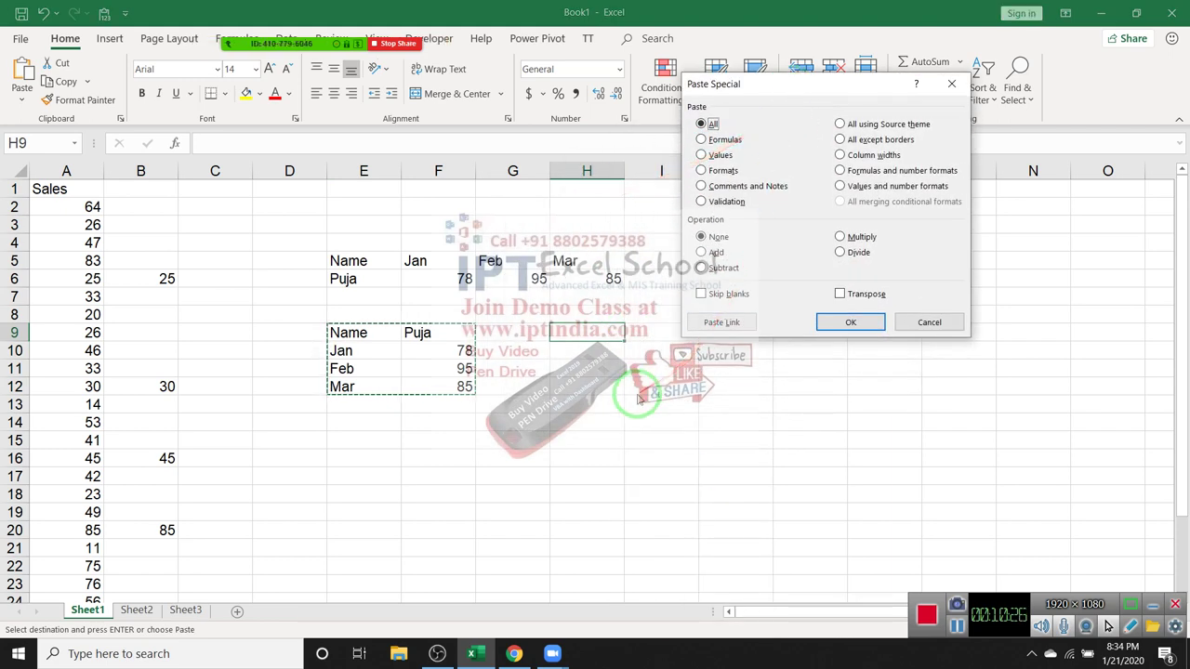
click(717, 323)
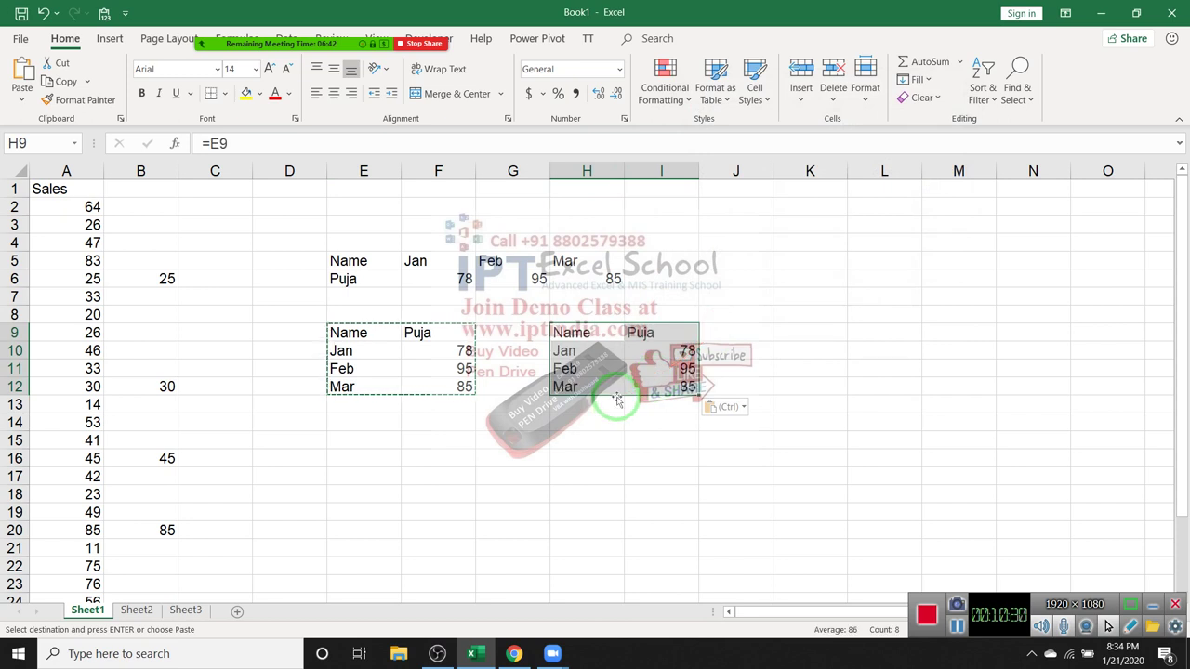
Enter =E9 in K9, fill it across K9:L12, then clear those formulas
click(830, 337)
text(=)
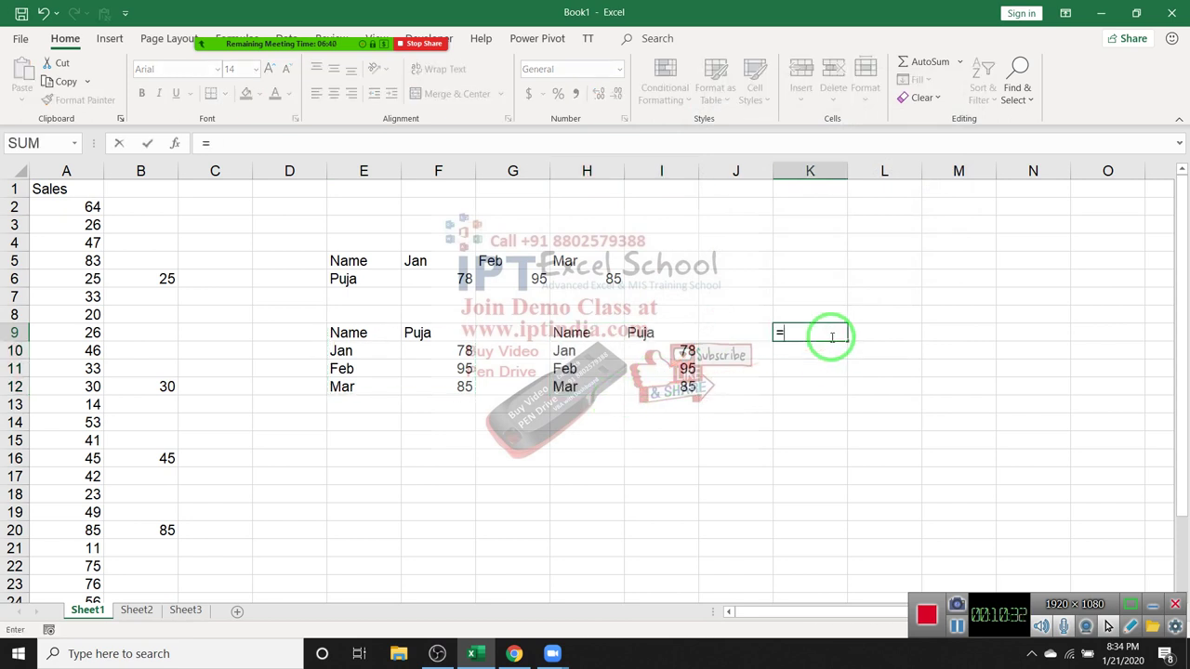
click(372, 331)
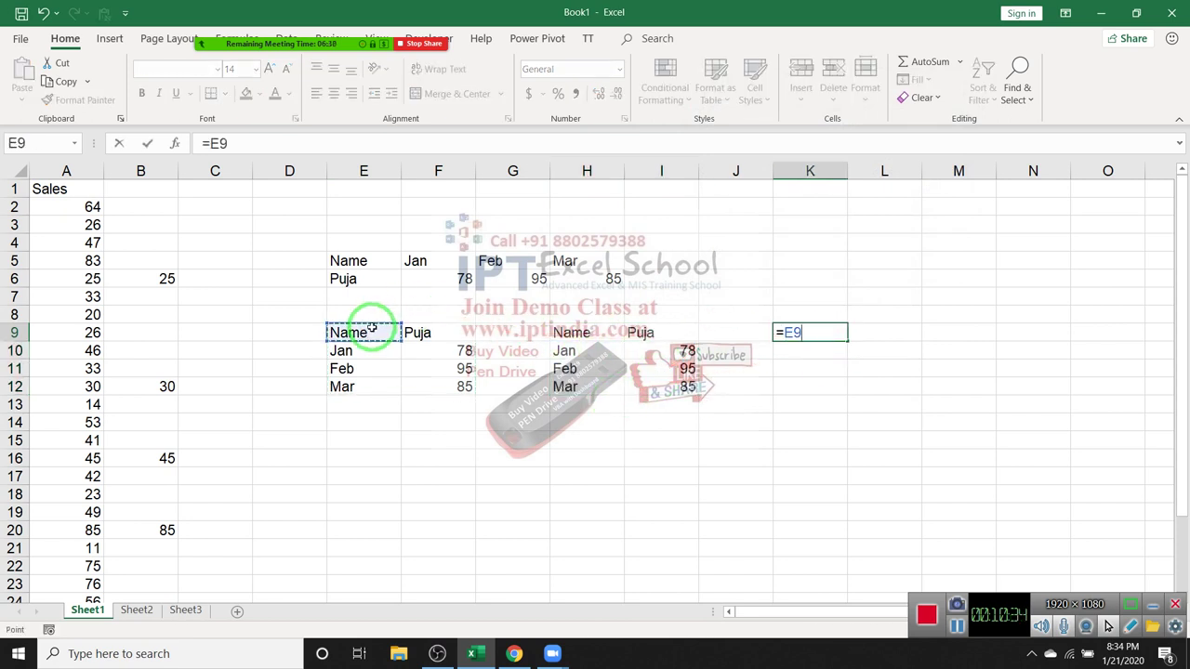
key(Return)
mouse_move(791, 333)
mouse_down()
mouse_move(865, 364)
mouse_move(865, 381)
mouse_up()
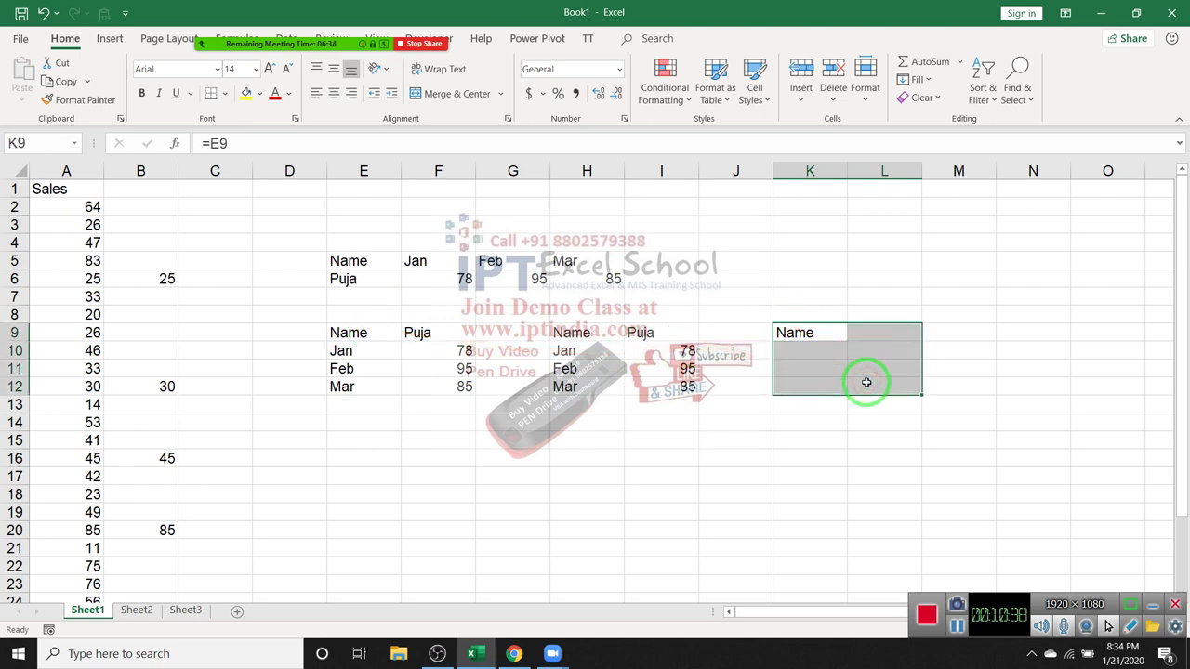
drag(815, 339, 888, 386)
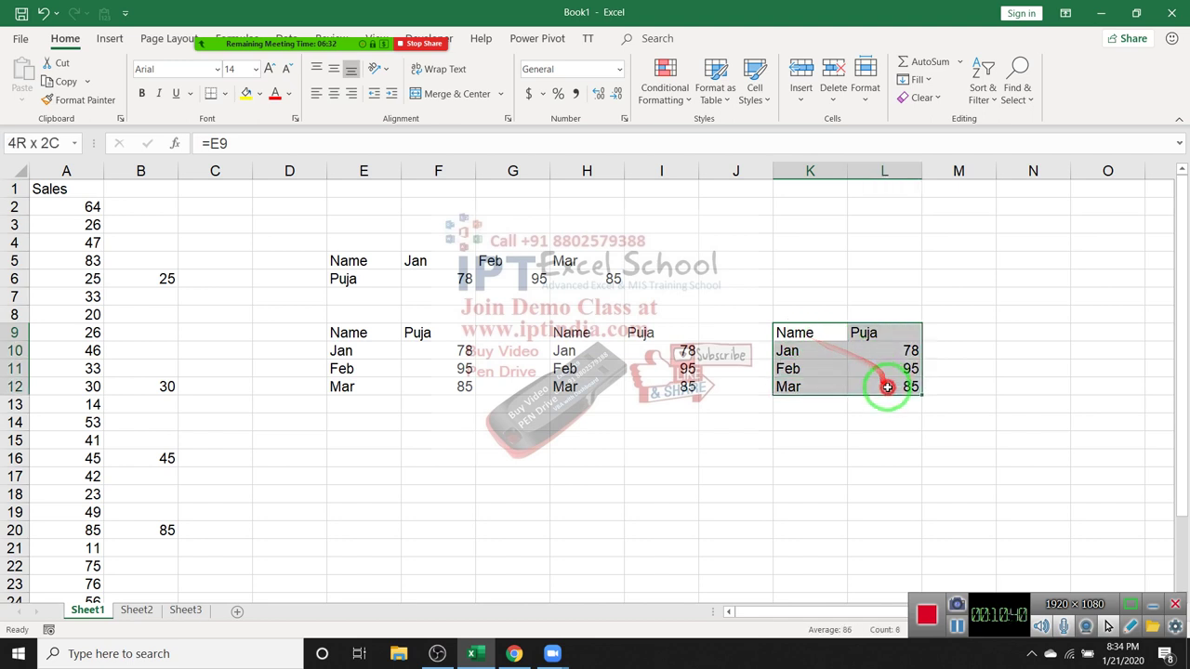
key(Delete)
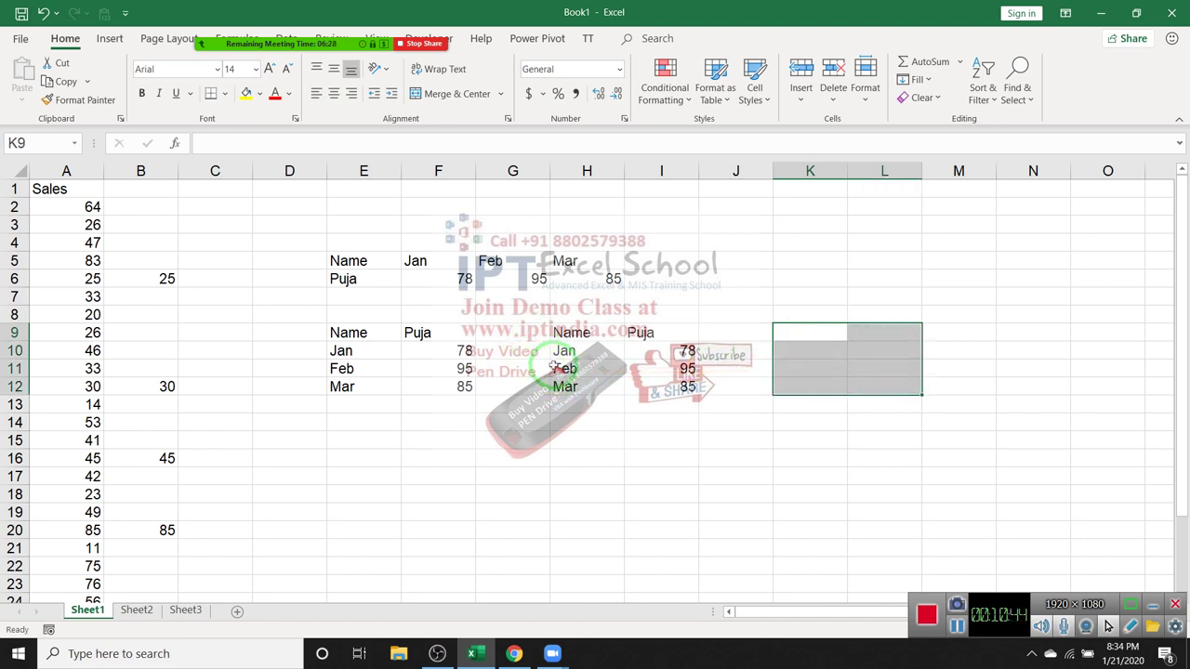
Change Feb's value in F11 to 785
click(555, 366)
click(435, 369)
text(78)
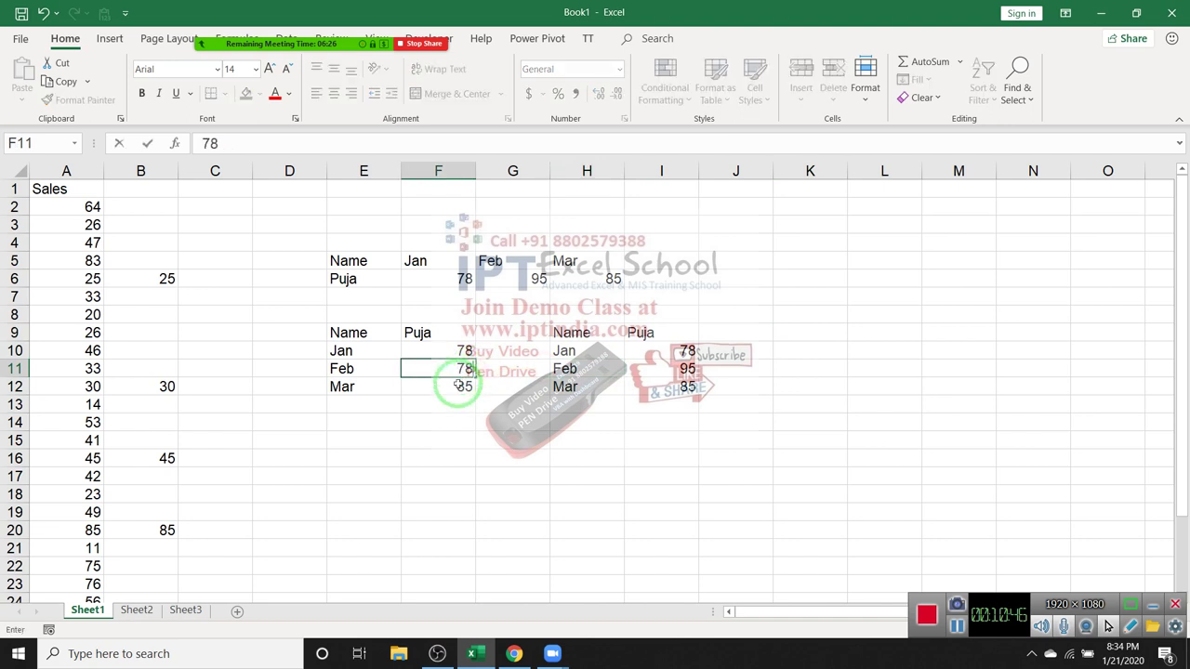
text(5)
click(455, 386)
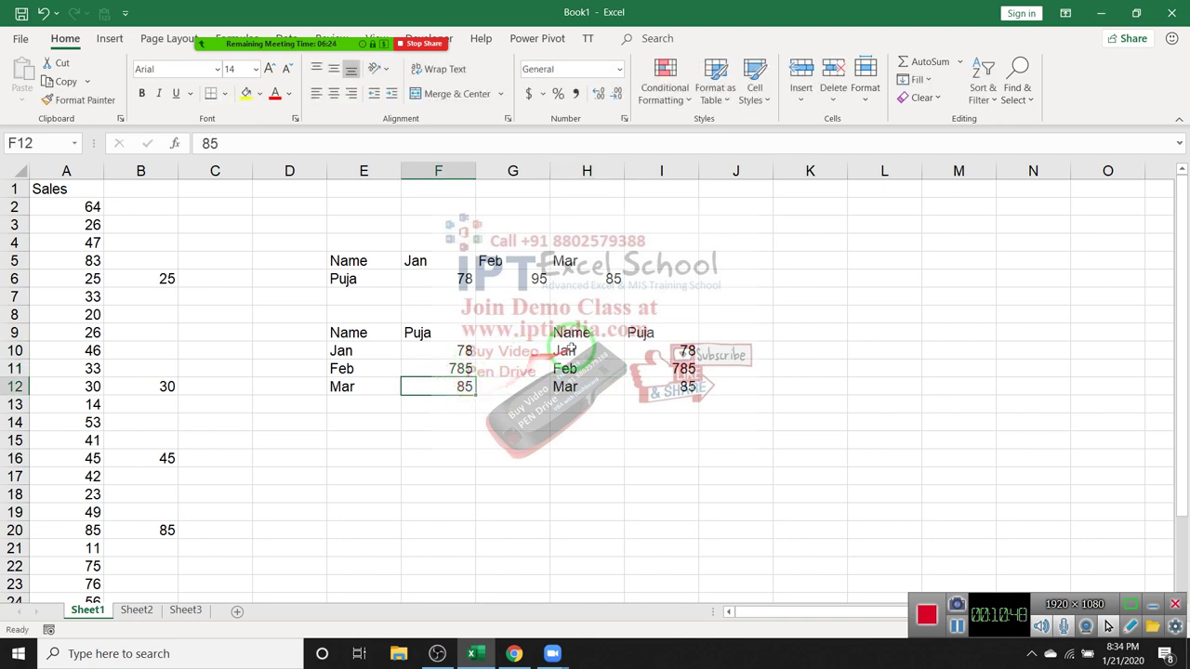
Give E9:F12 a yellow fill and All Borders
drag(594, 333, 683, 368)
drag(342, 327, 438, 385)
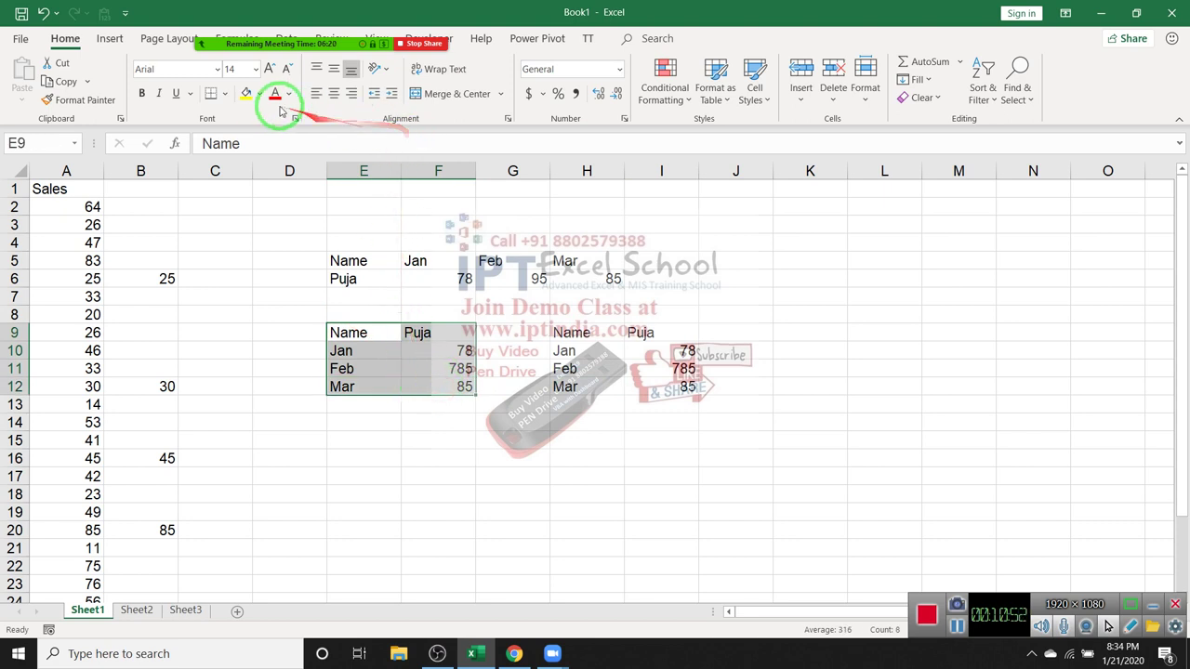
click(249, 96)
click(225, 94)
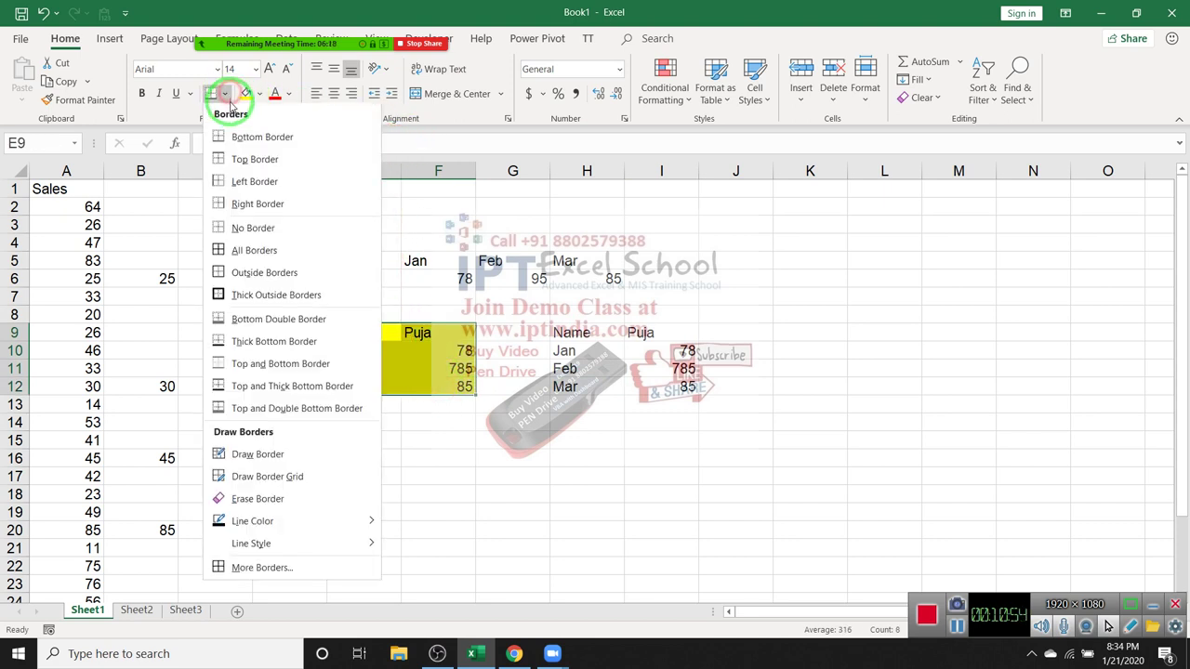
click(235, 257)
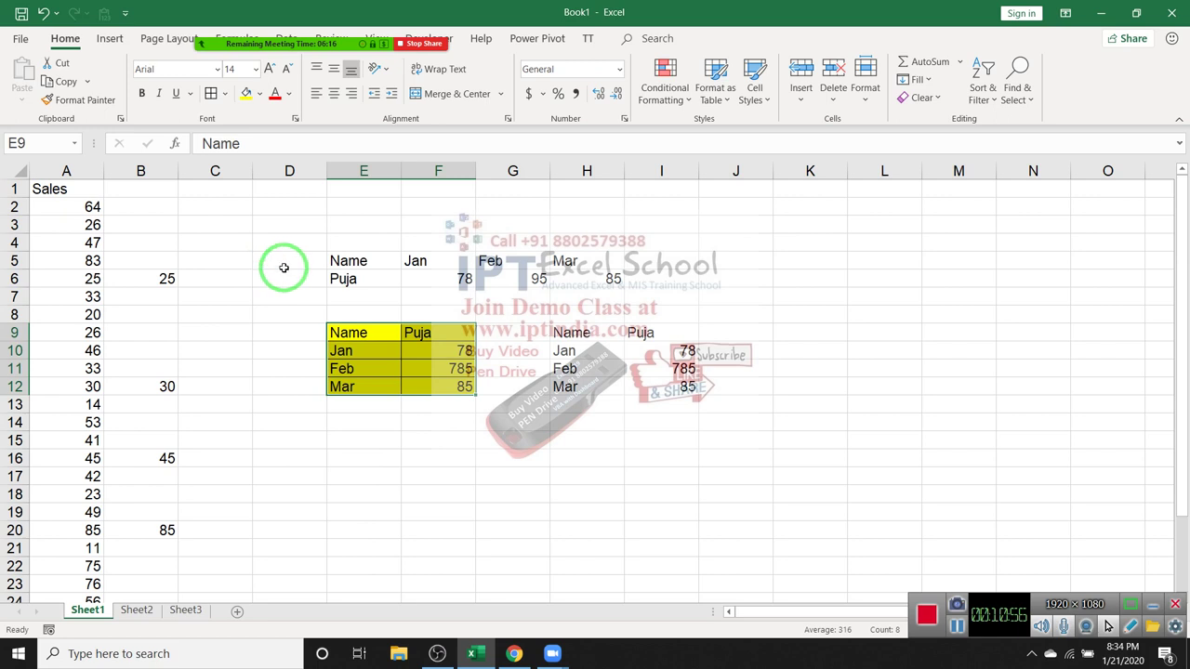
mouse_move(285, 266)
mouse_down()
mouse_move(260, 4)
mouse_move(465, 284)
mouse_up()
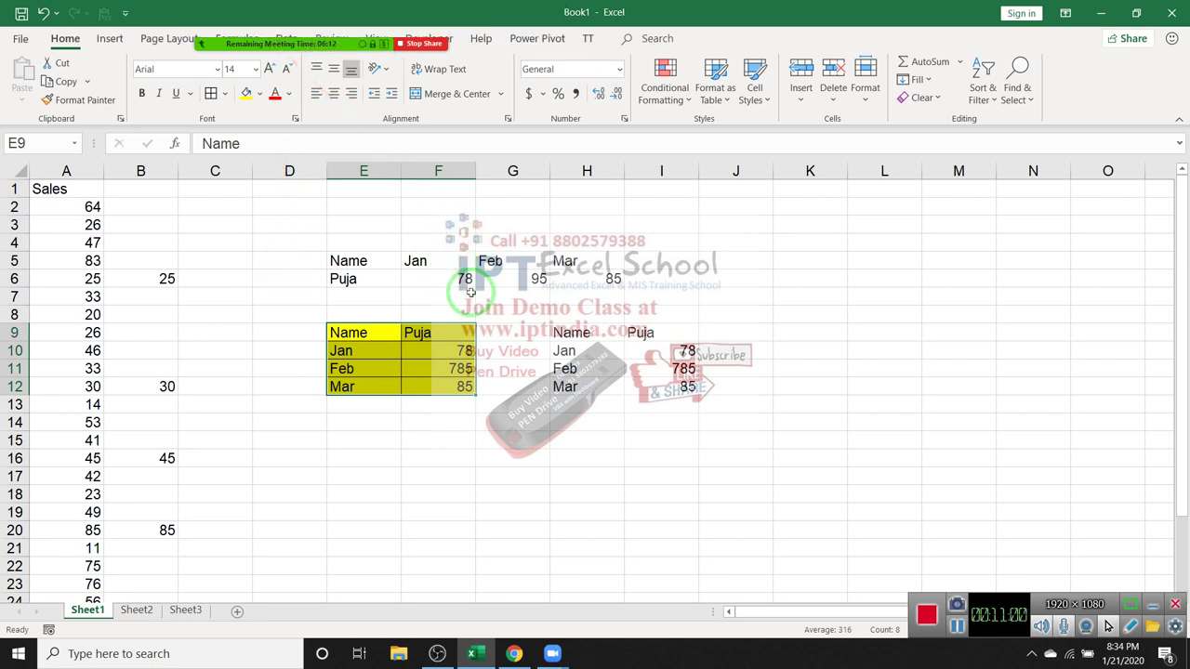
Copy the yellow E9:F12 table and paste it at G17 as a picture
key(ctrl+c)
click(512, 476)
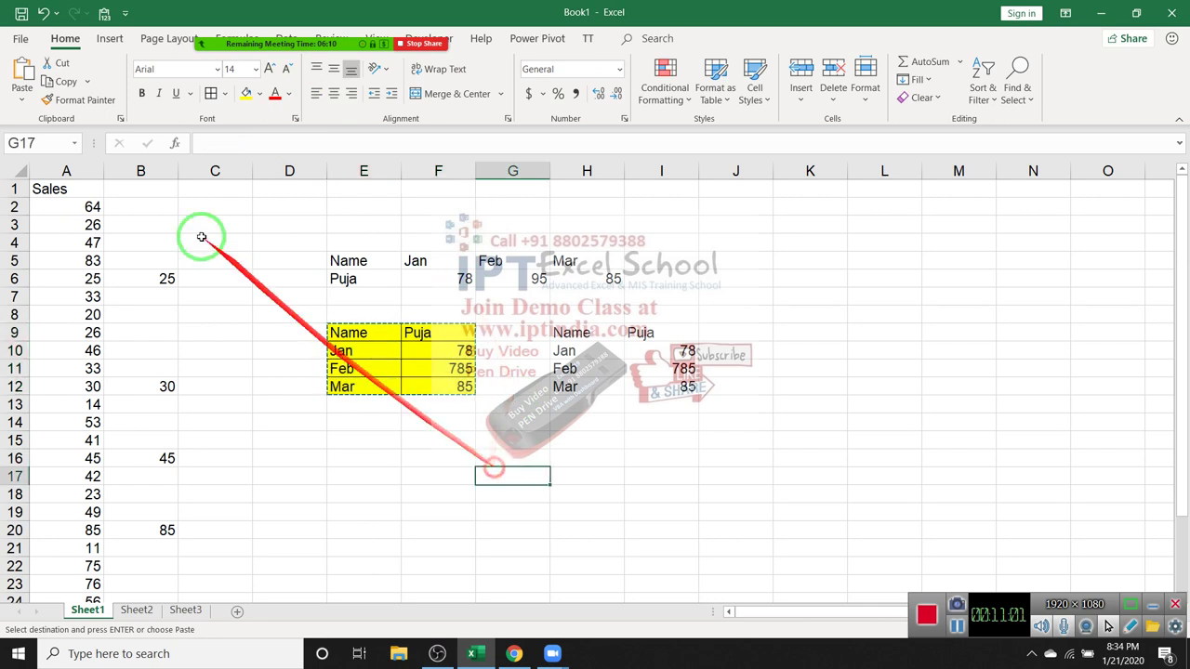
click(28, 104)
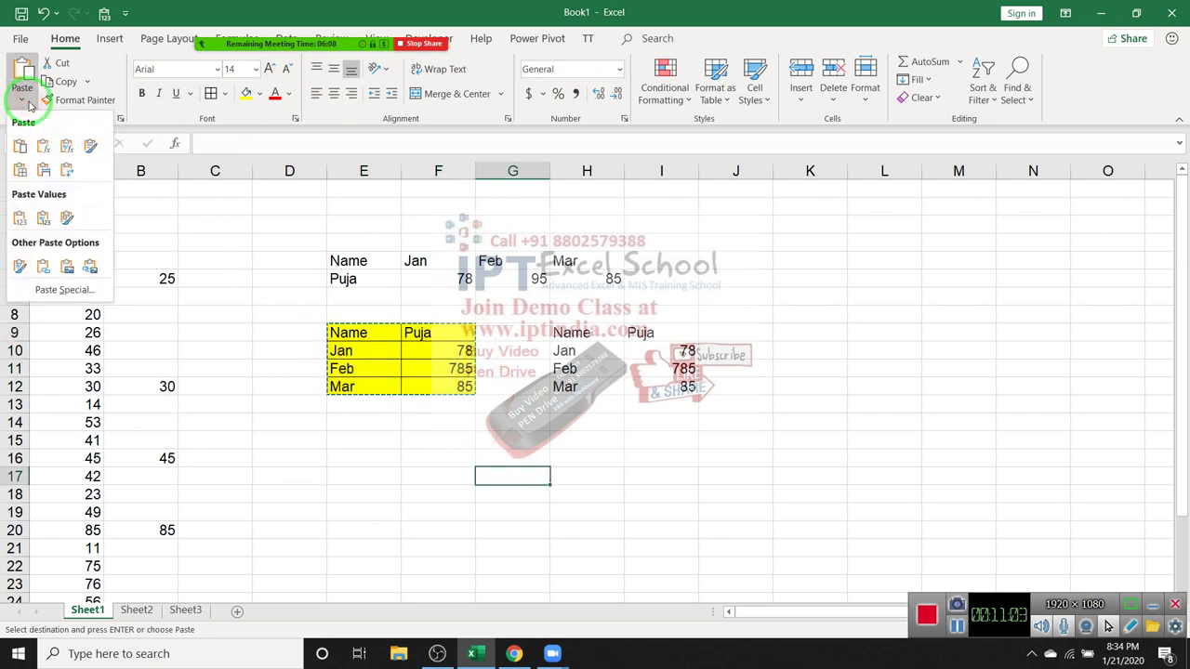
click(67, 267)
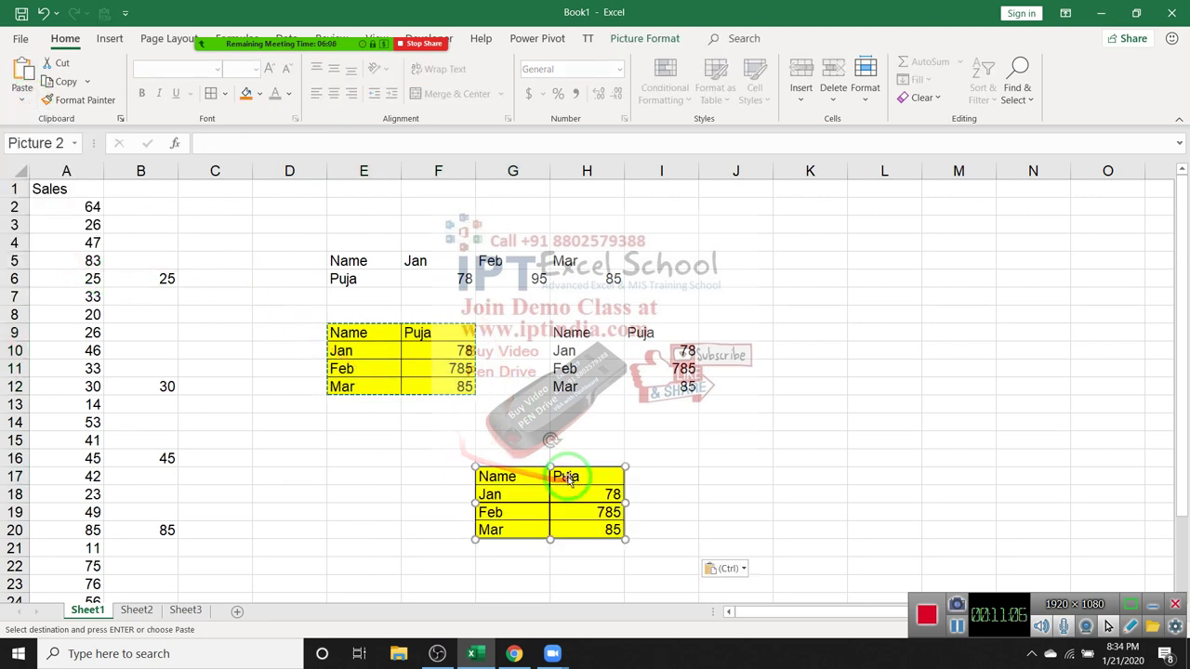
Shrink the table picture and move it to around K5:M8
mouse_move(571, 475)
mouse_down()
mouse_move(848, 226)
mouse_move(848, 251)
mouse_move(916, 321)
mouse_move(991, 440)
mouse_move(852, 398)
mouse_move(784, 324)
mouse_up()
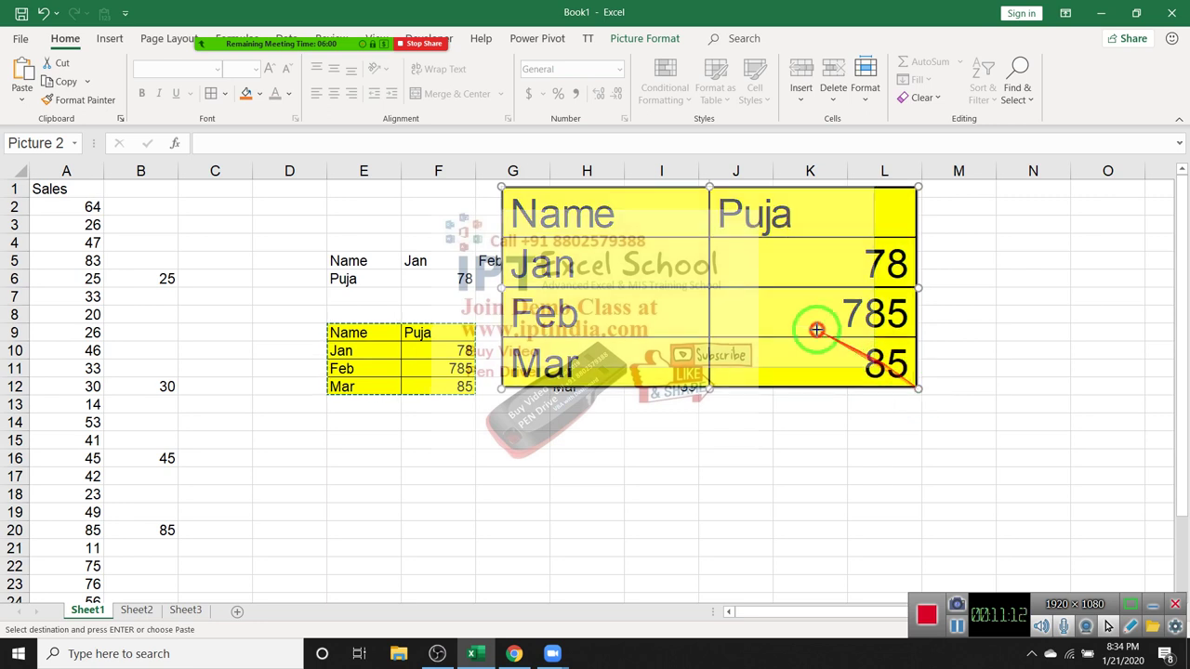
drag(738, 282, 879, 323)
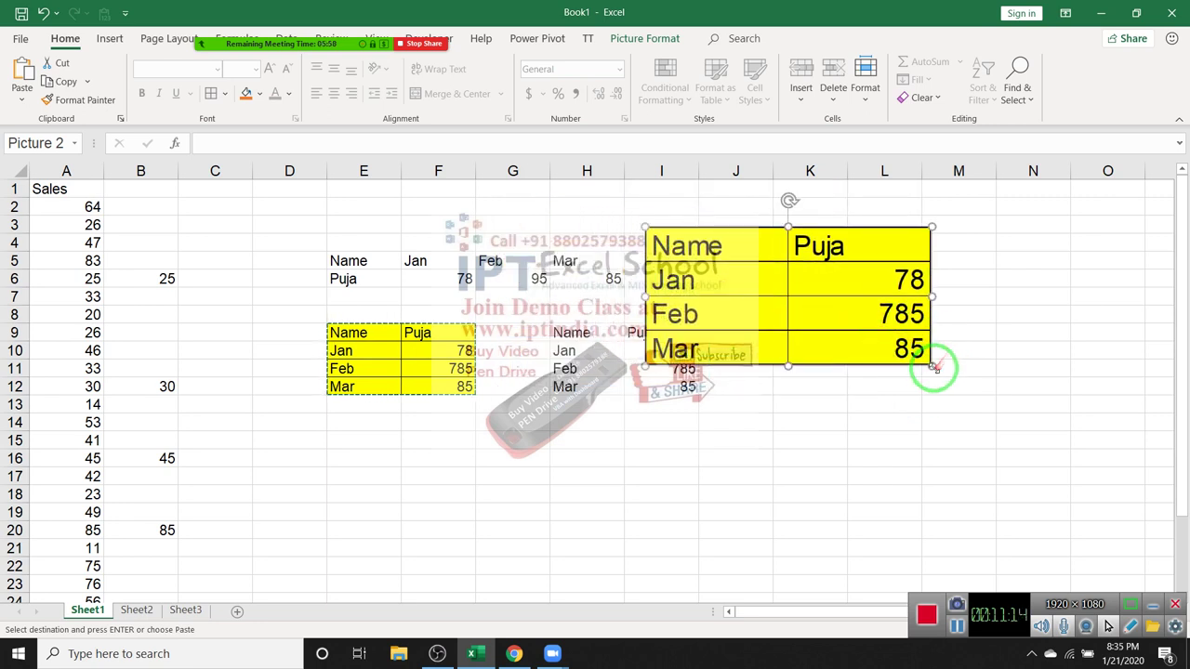
drag(933, 362, 797, 298)
drag(736, 271, 865, 291)
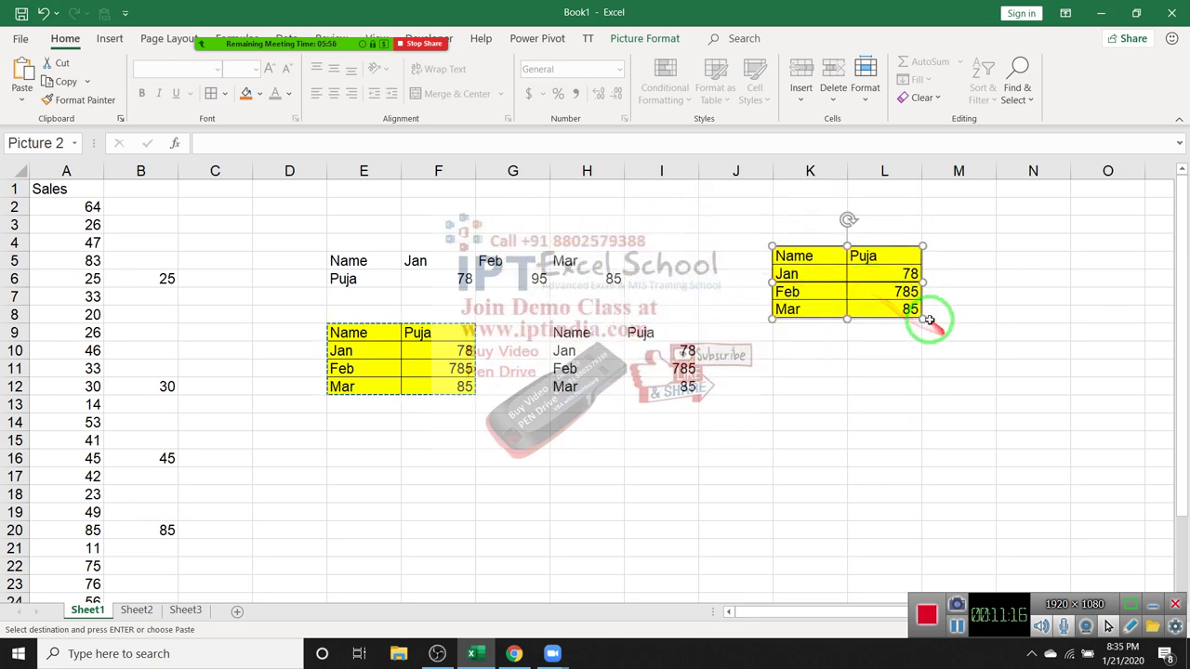
mouse_move(923, 320)
mouse_down()
mouse_move(854, 279)
mouse_move(930, 335)
mouse_move(1022, 369)
mouse_move(929, 322)
mouse_move(937, 336)
mouse_up()
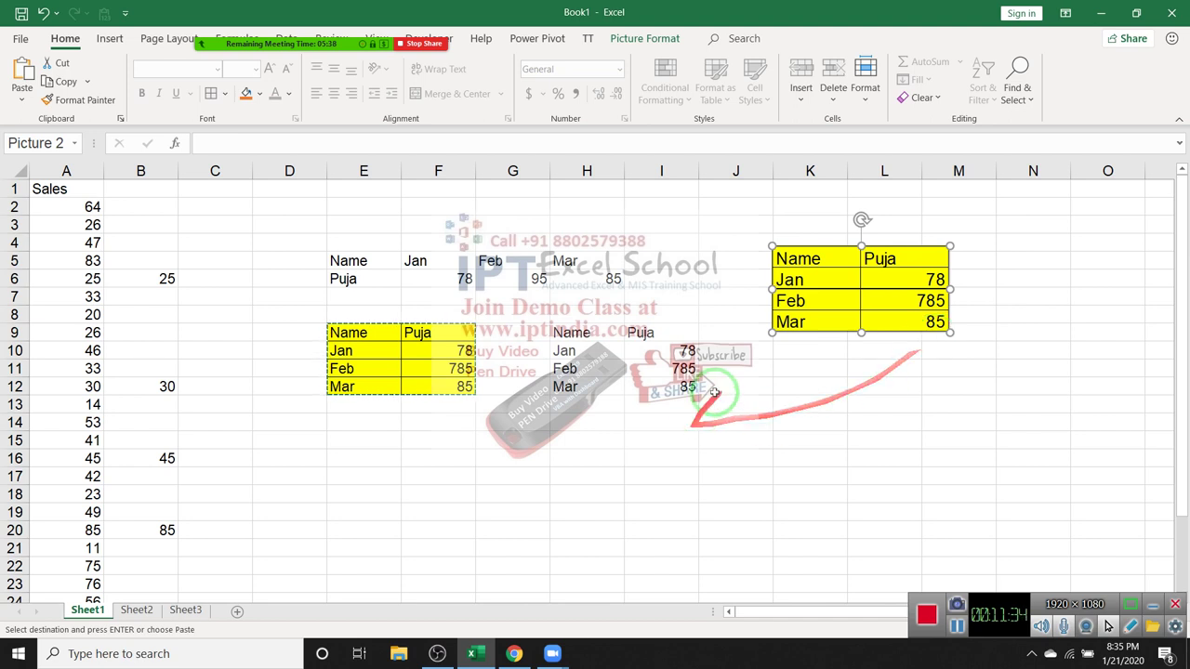
Paste the yellow table at K12 as a linked picture and enlarge it
click(457, 368)
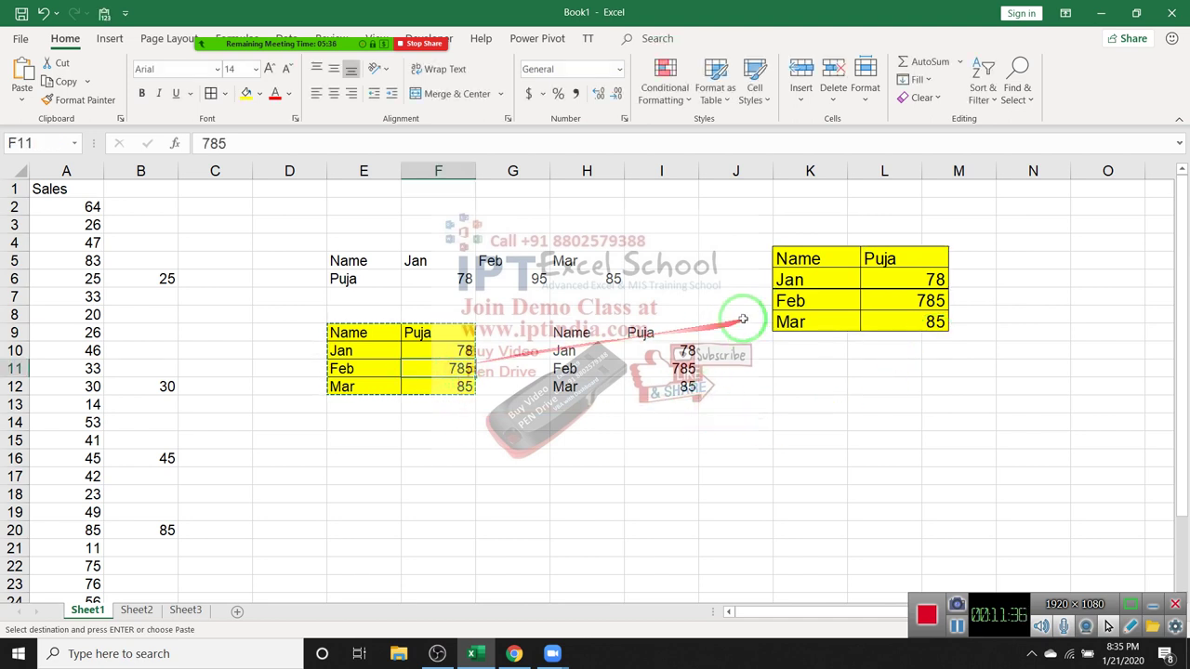
click(842, 309)
click(790, 386)
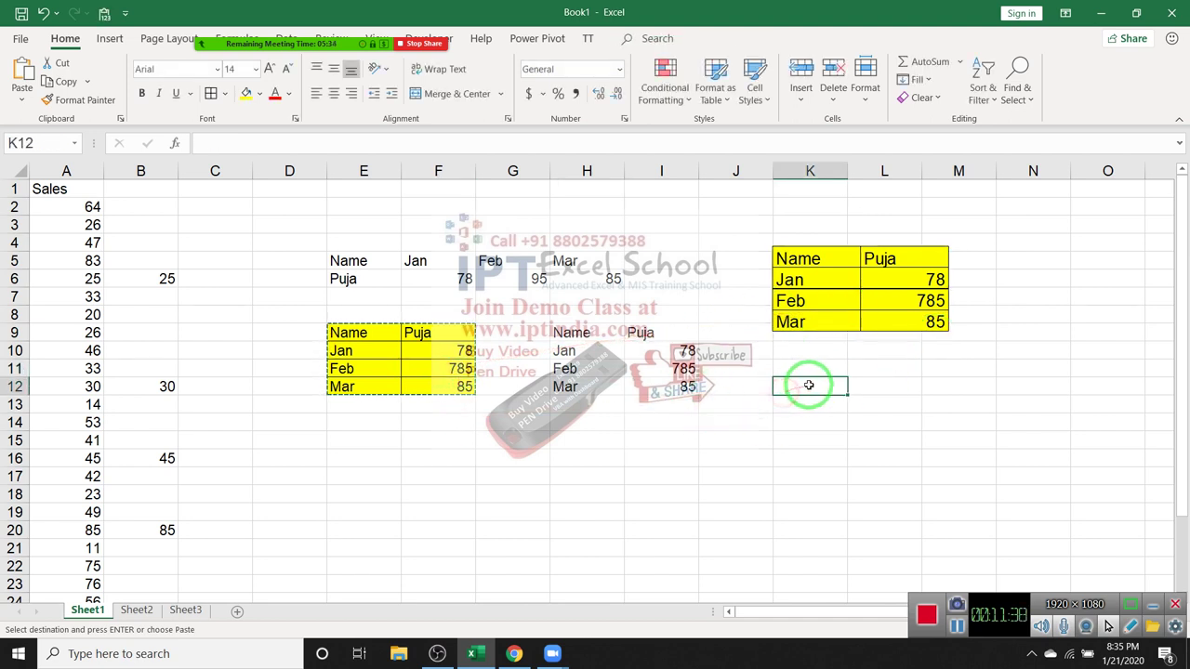
click(21, 99)
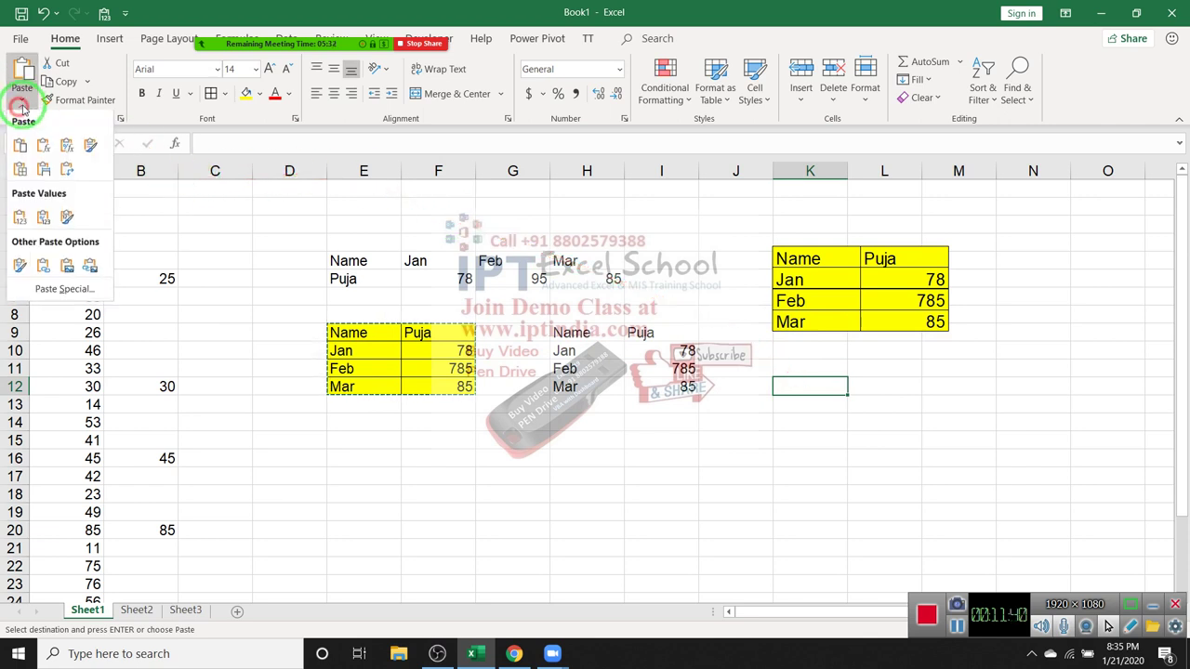
click(90, 267)
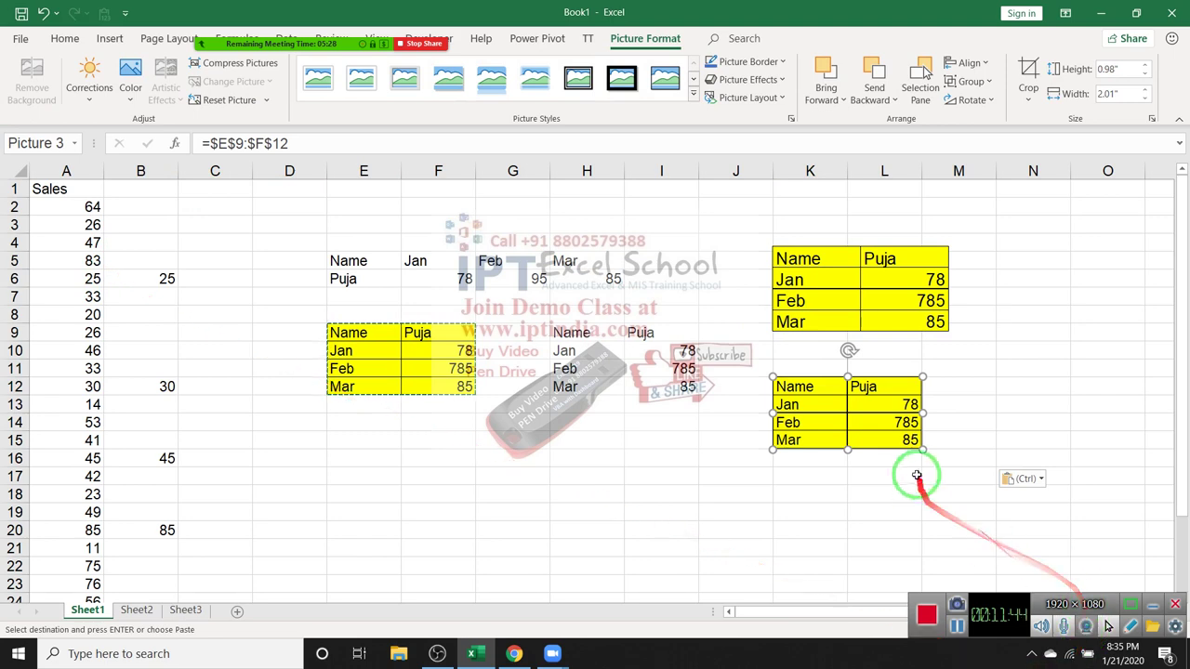
mouse_move(922, 451)
mouse_down()
mouse_move(989, 493)
mouse_move(1011, 492)
mouse_up()
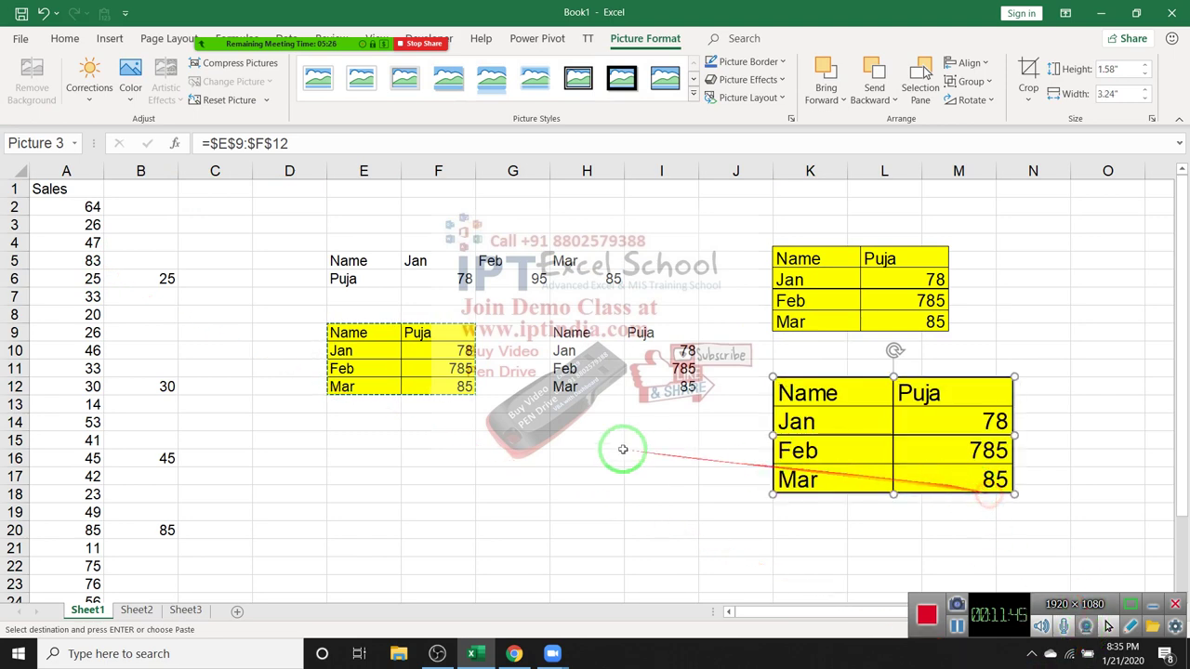
Change Mar's value in F12 to 78 and fill that cell light green
click(438, 379)
text(78)
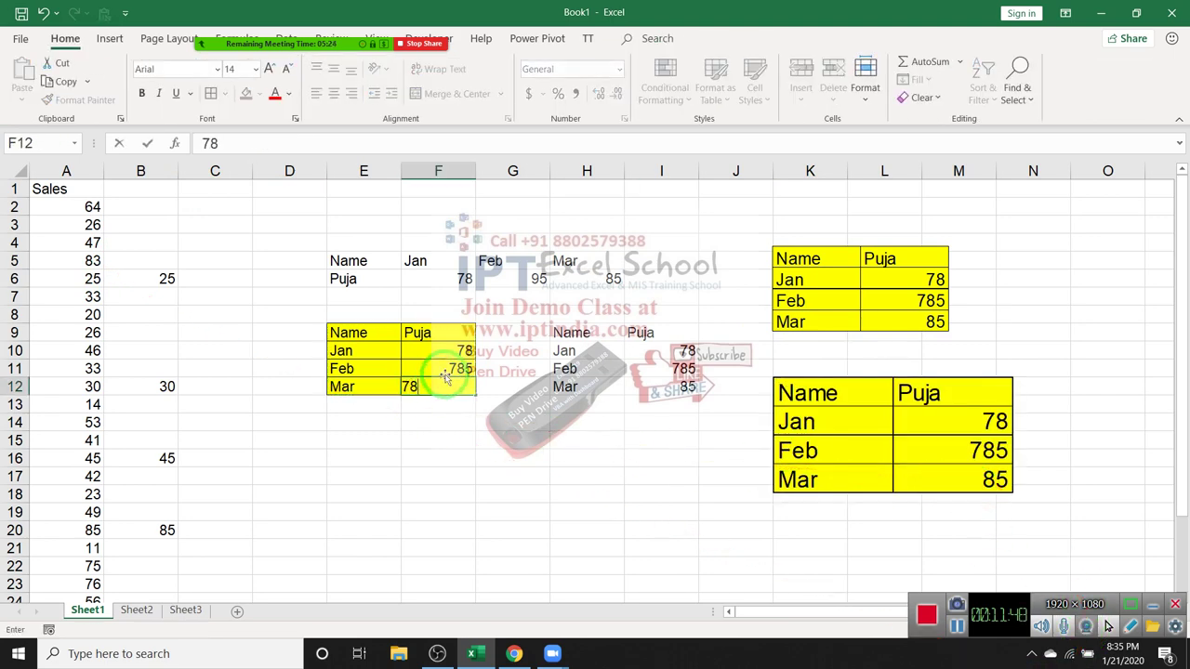
key(Return)
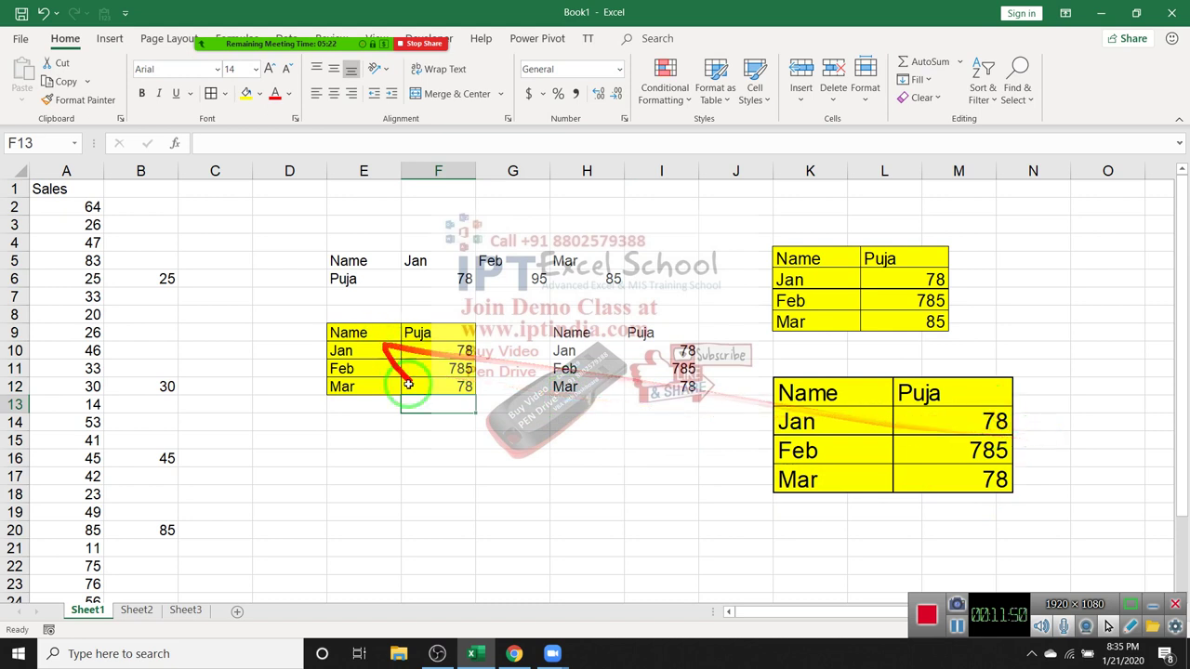
click(415, 383)
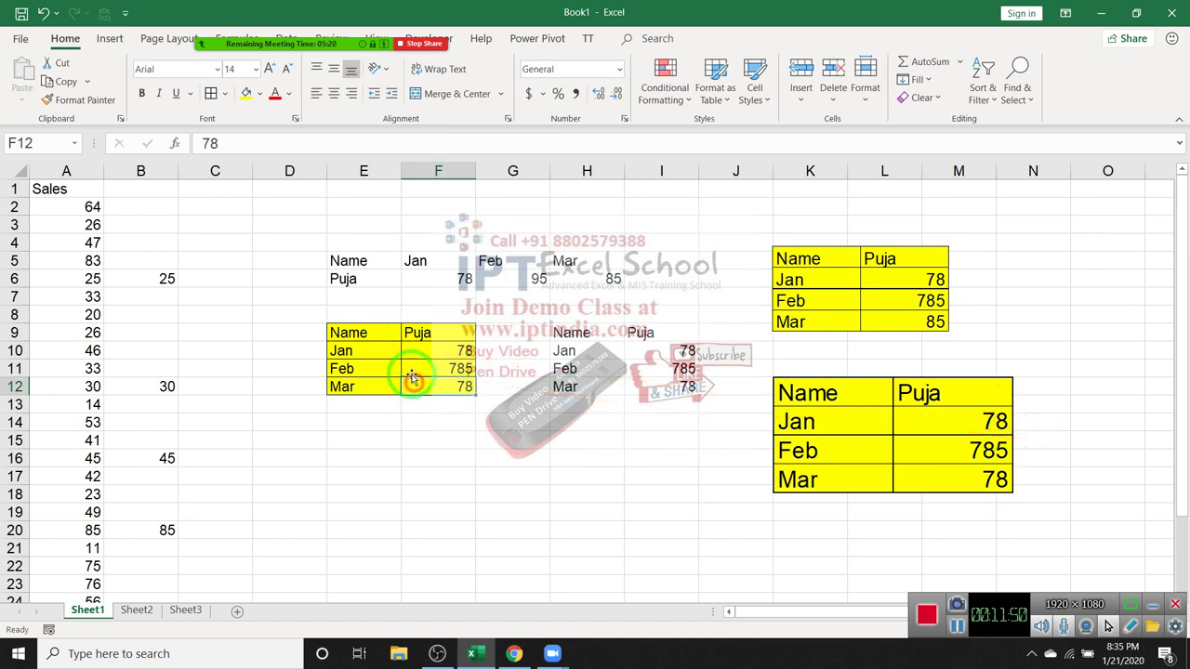
click(258, 94)
click(295, 238)
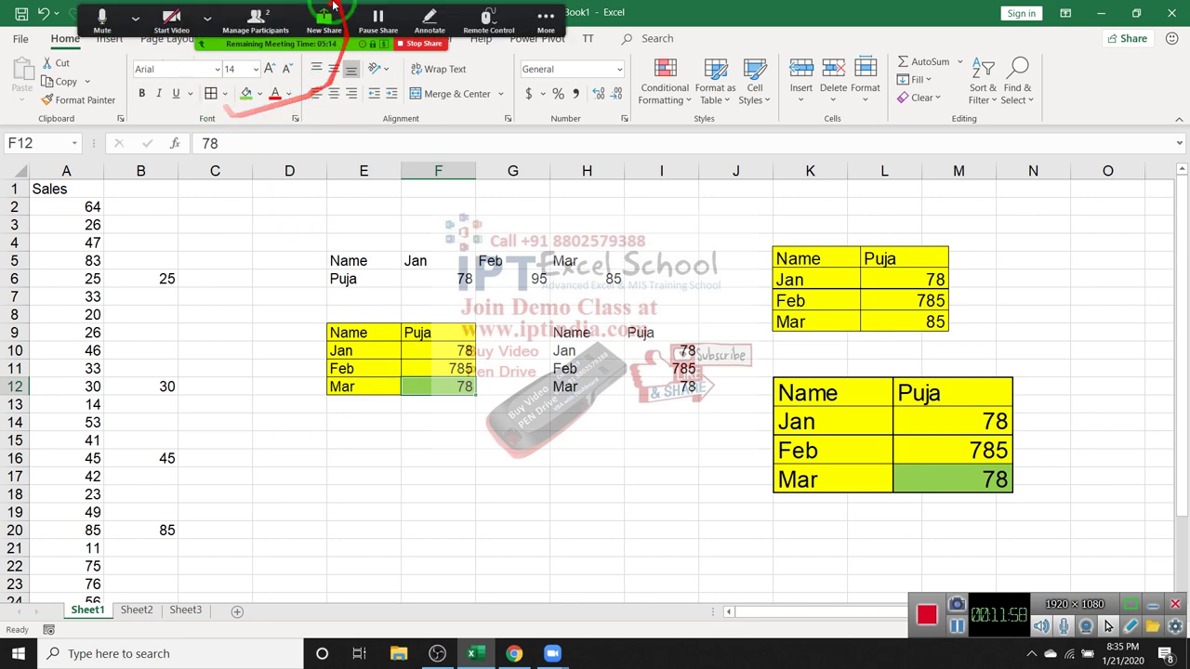
click(390, 279)
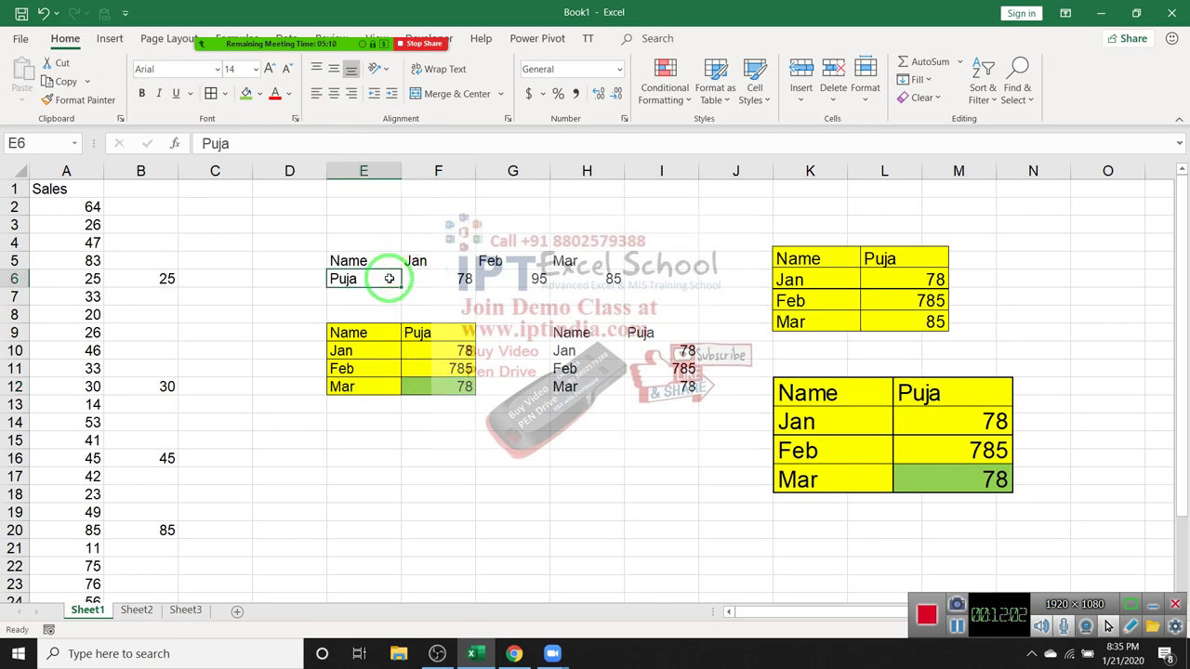
Minimize Excel with Windows+D to reveal the desktop, dismissing its context menu
key(super+d)
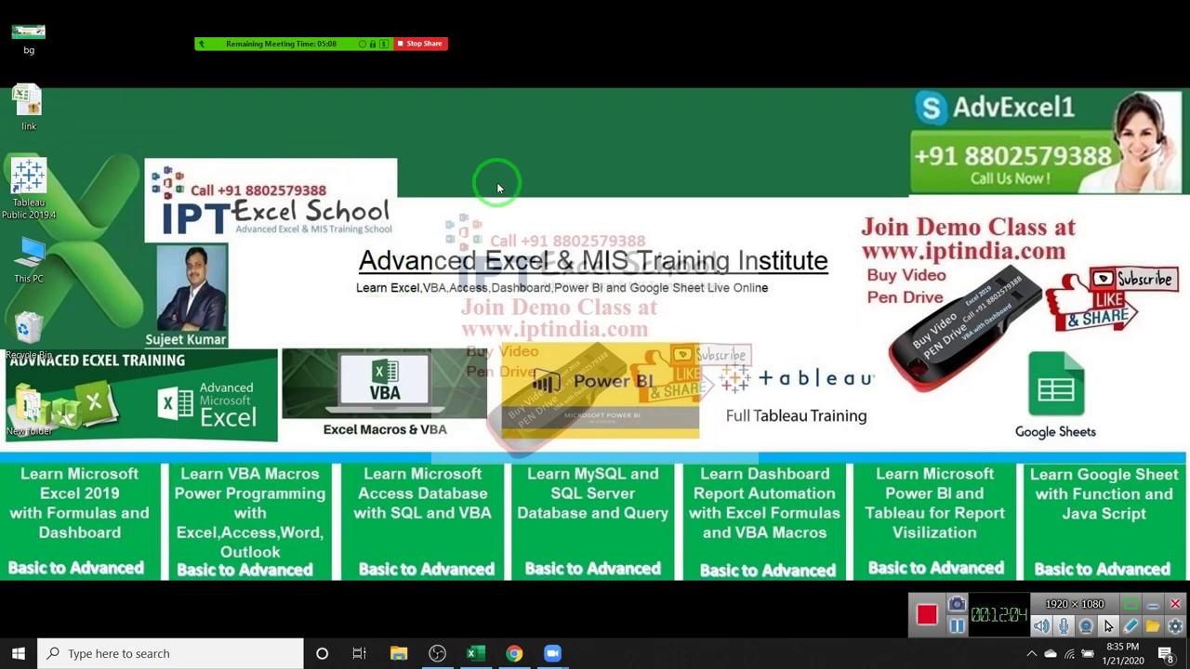
right_click(509, 182)
click(503, 213)
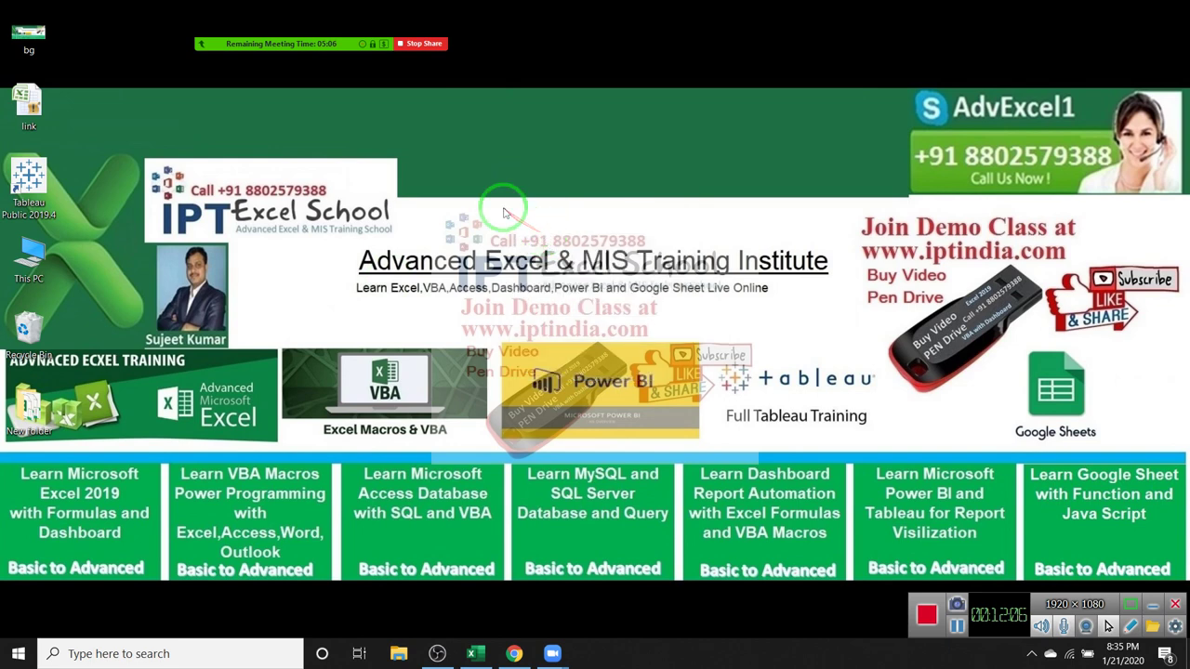